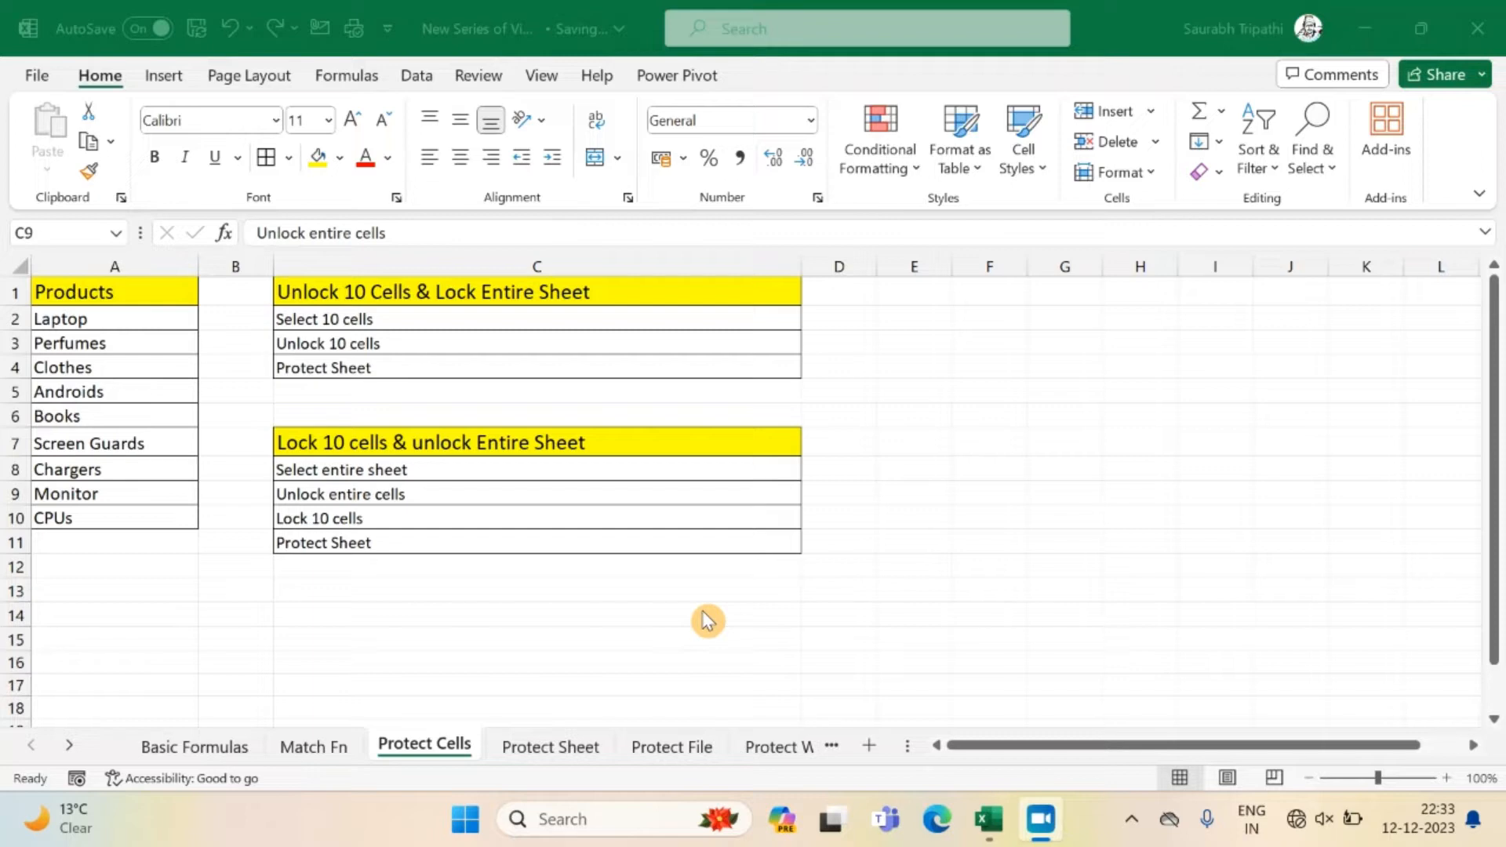
Check the Locked protection setting of empty cell E3 in its cell format options.
click(860, 338)
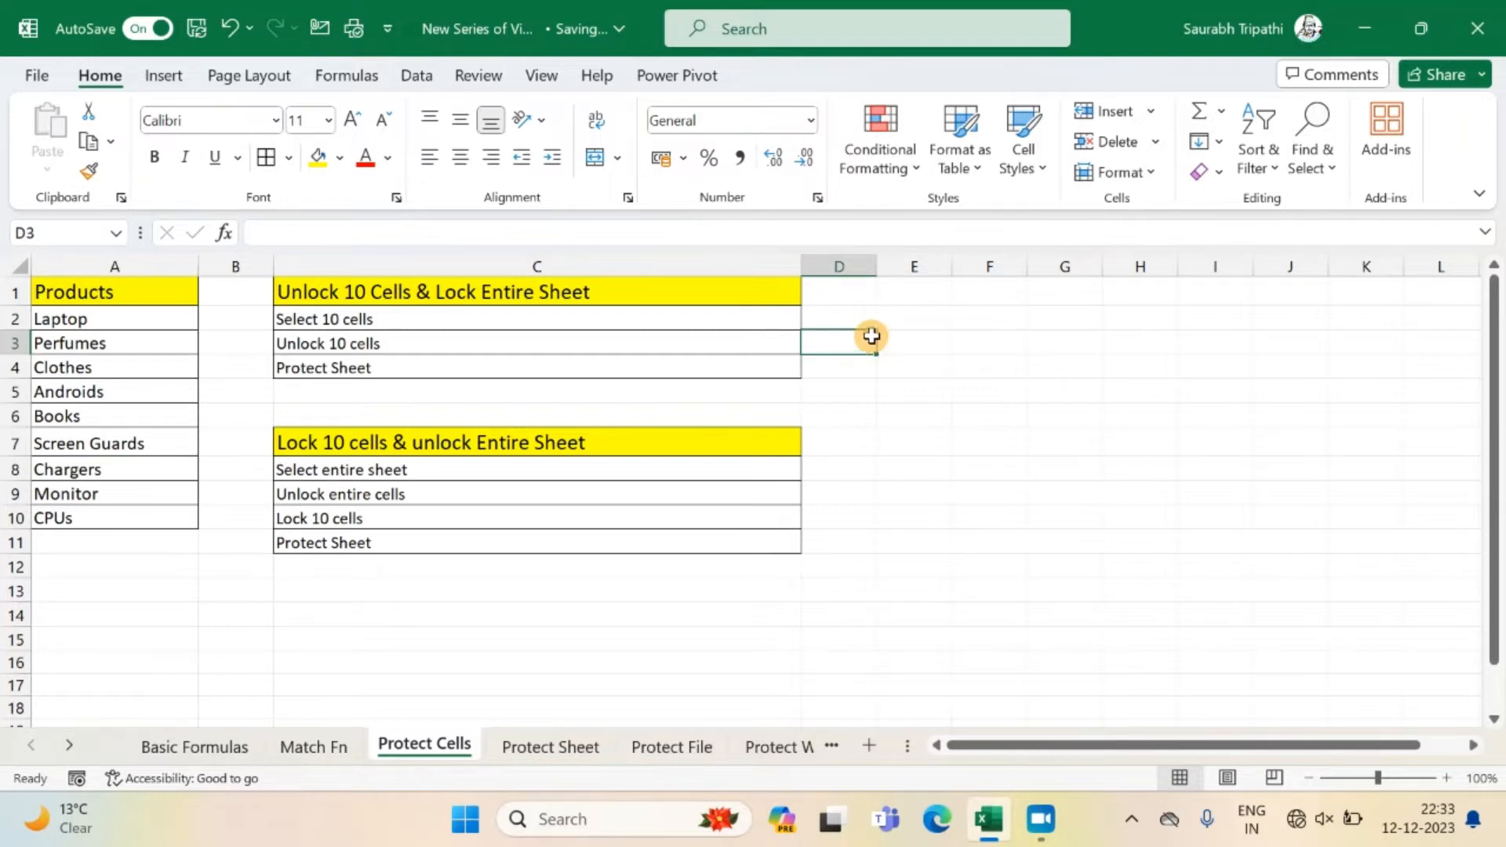
click(901, 343)
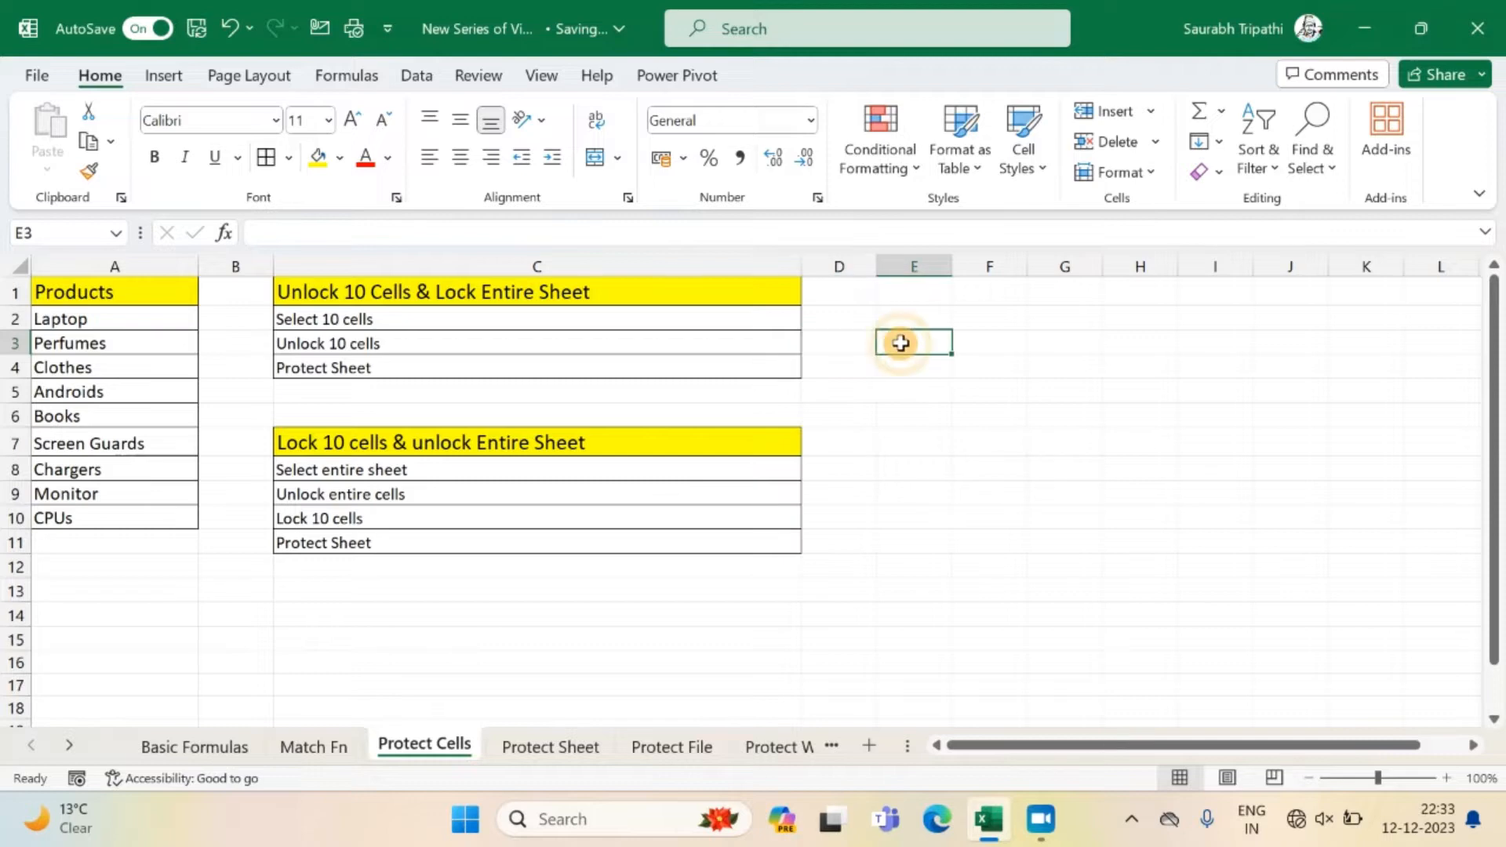
right_click(901, 344)
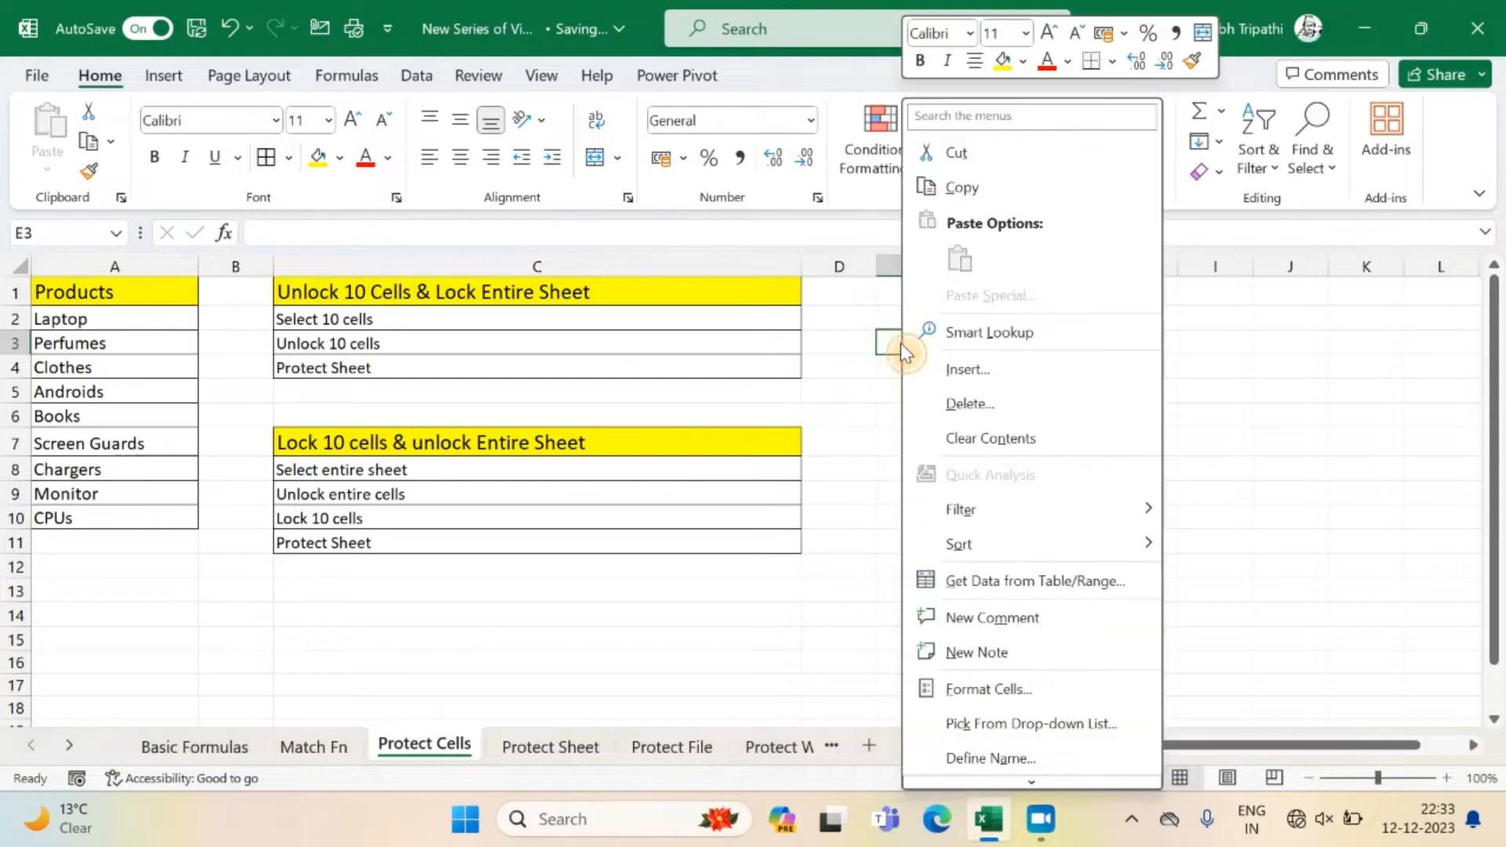
click(990, 690)
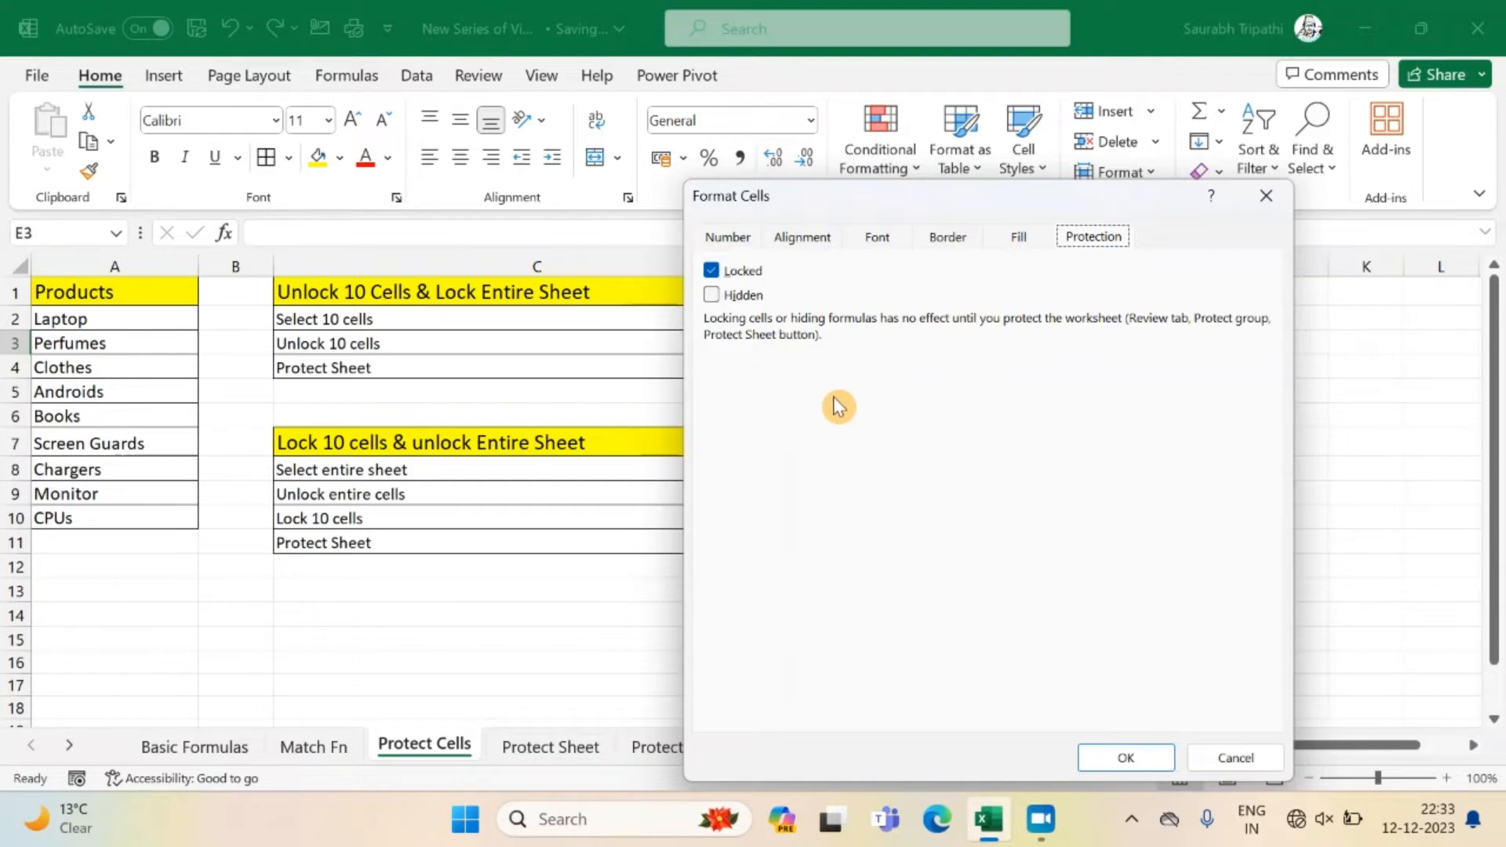
click(1108, 758)
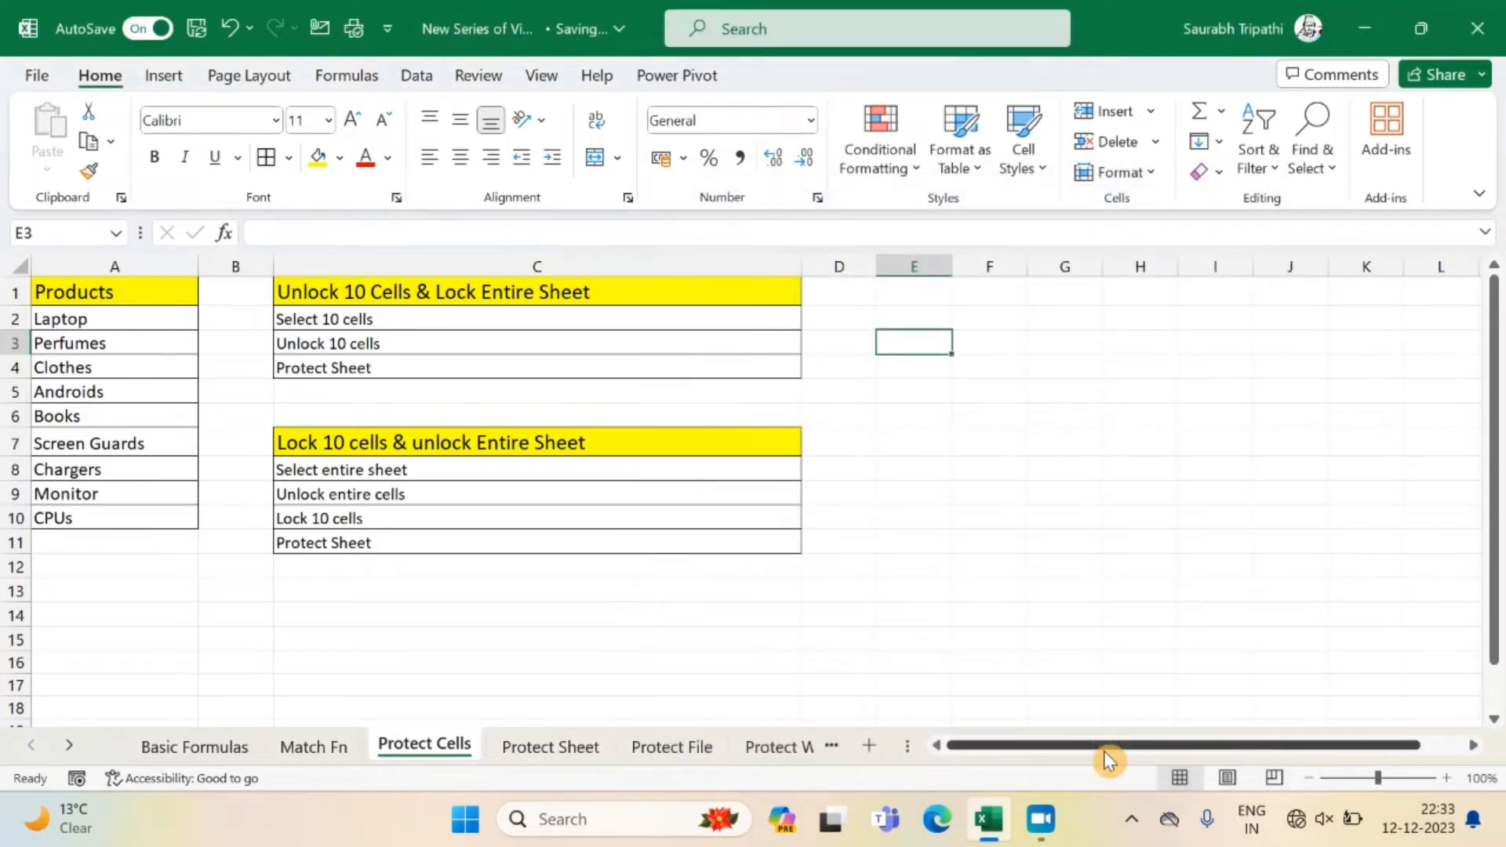
Protect the Protect Cells sheet with a password, keeping the default user permissions, and re-enter the password to confirm.
click(607, 416)
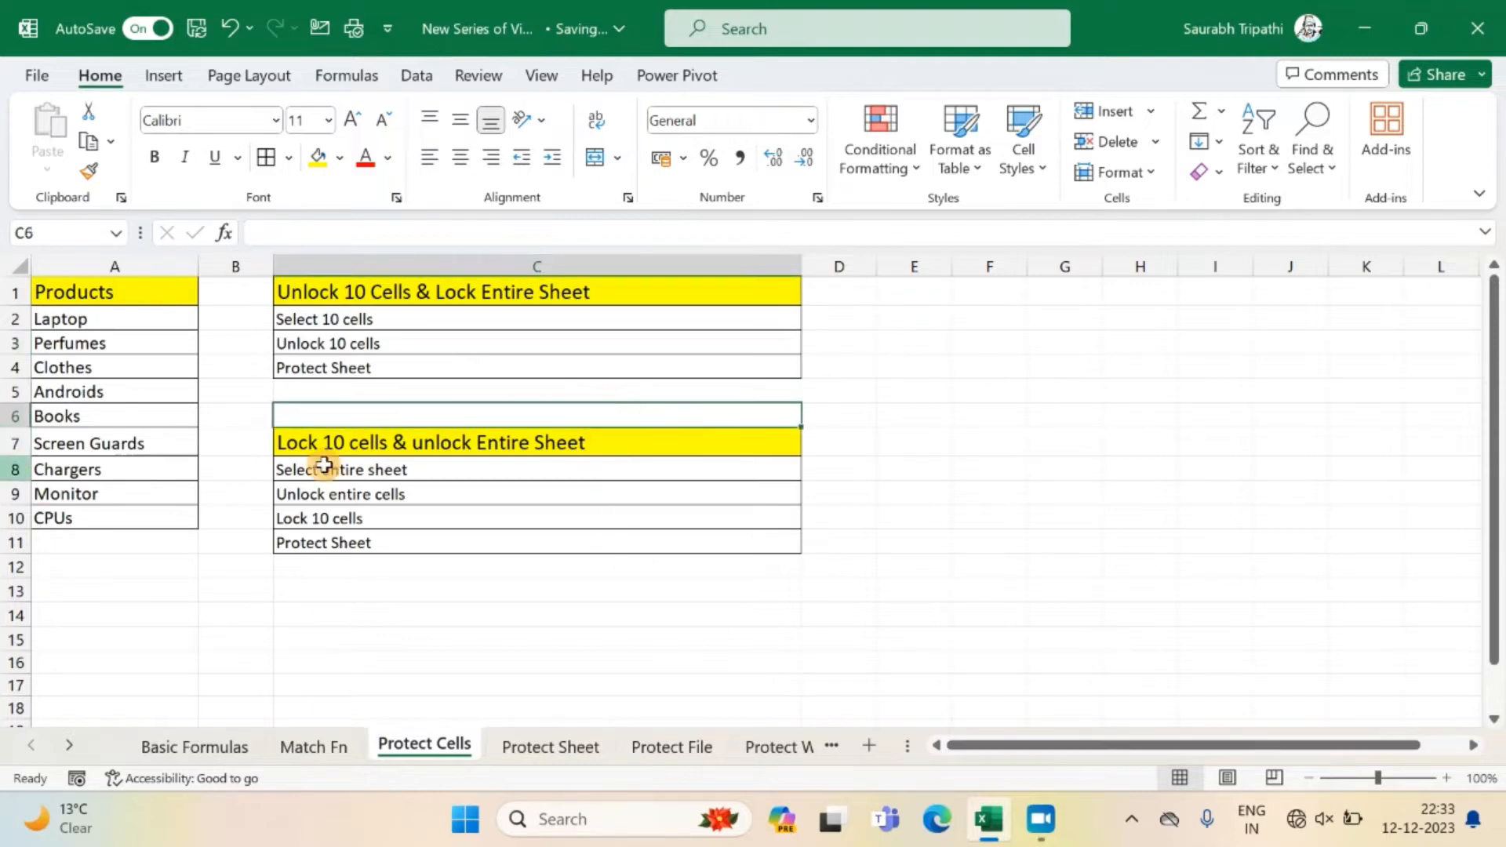
right_click(453, 747)
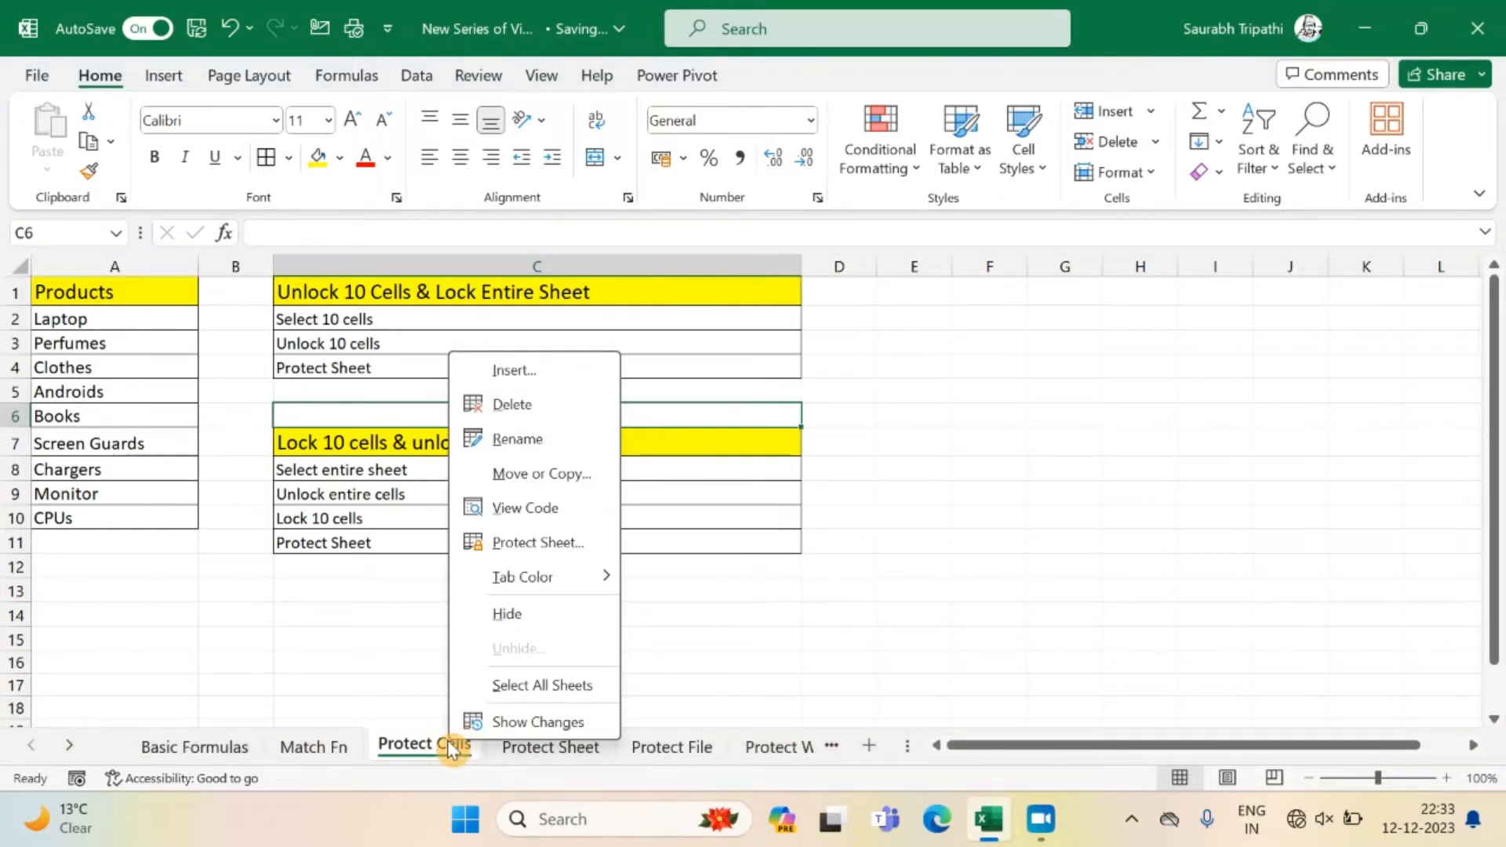
click(530, 542)
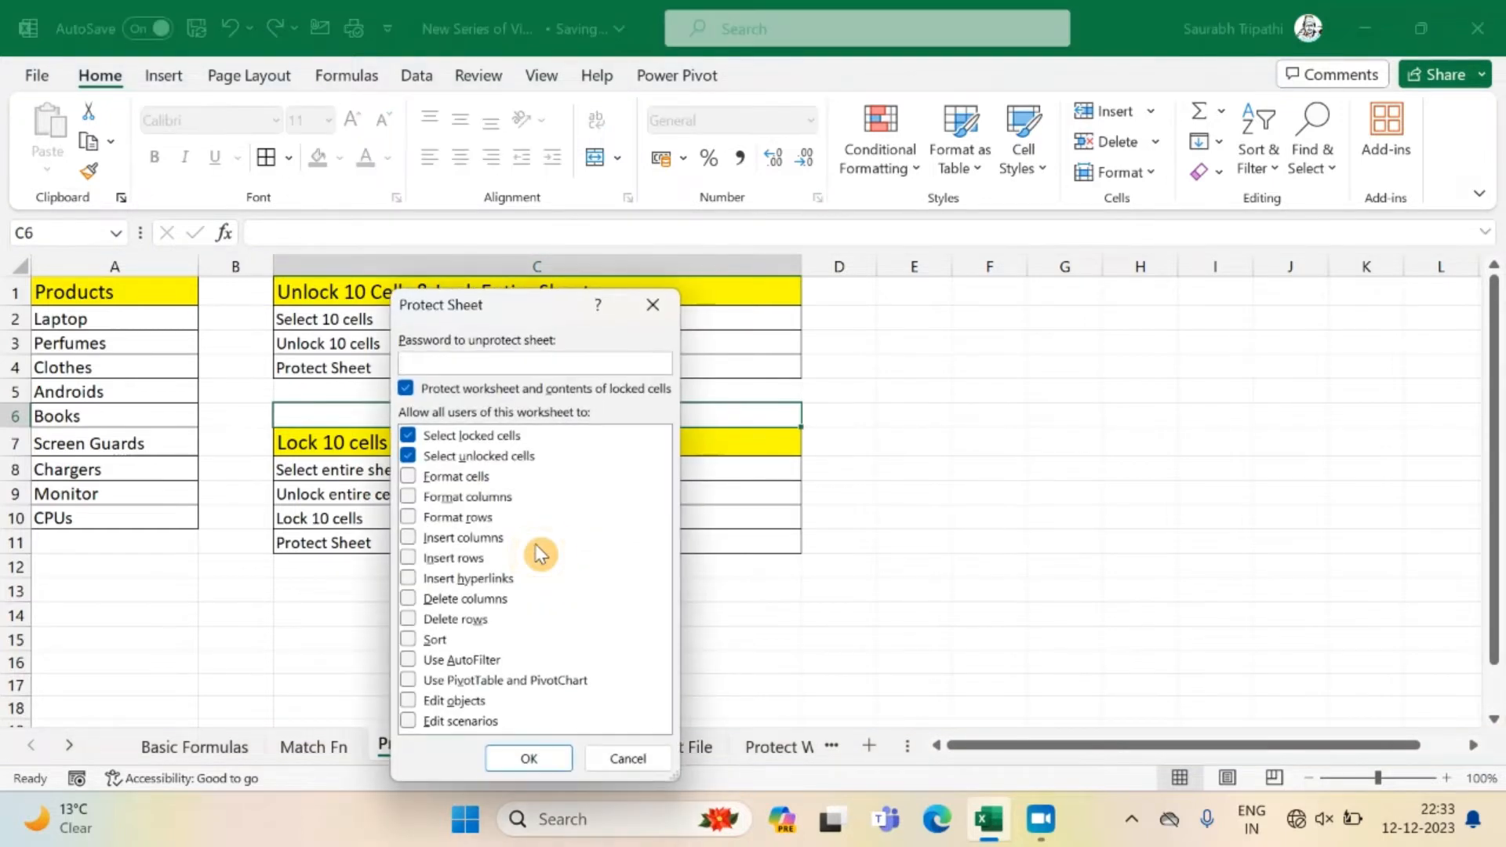
click(425, 363)
text(123)
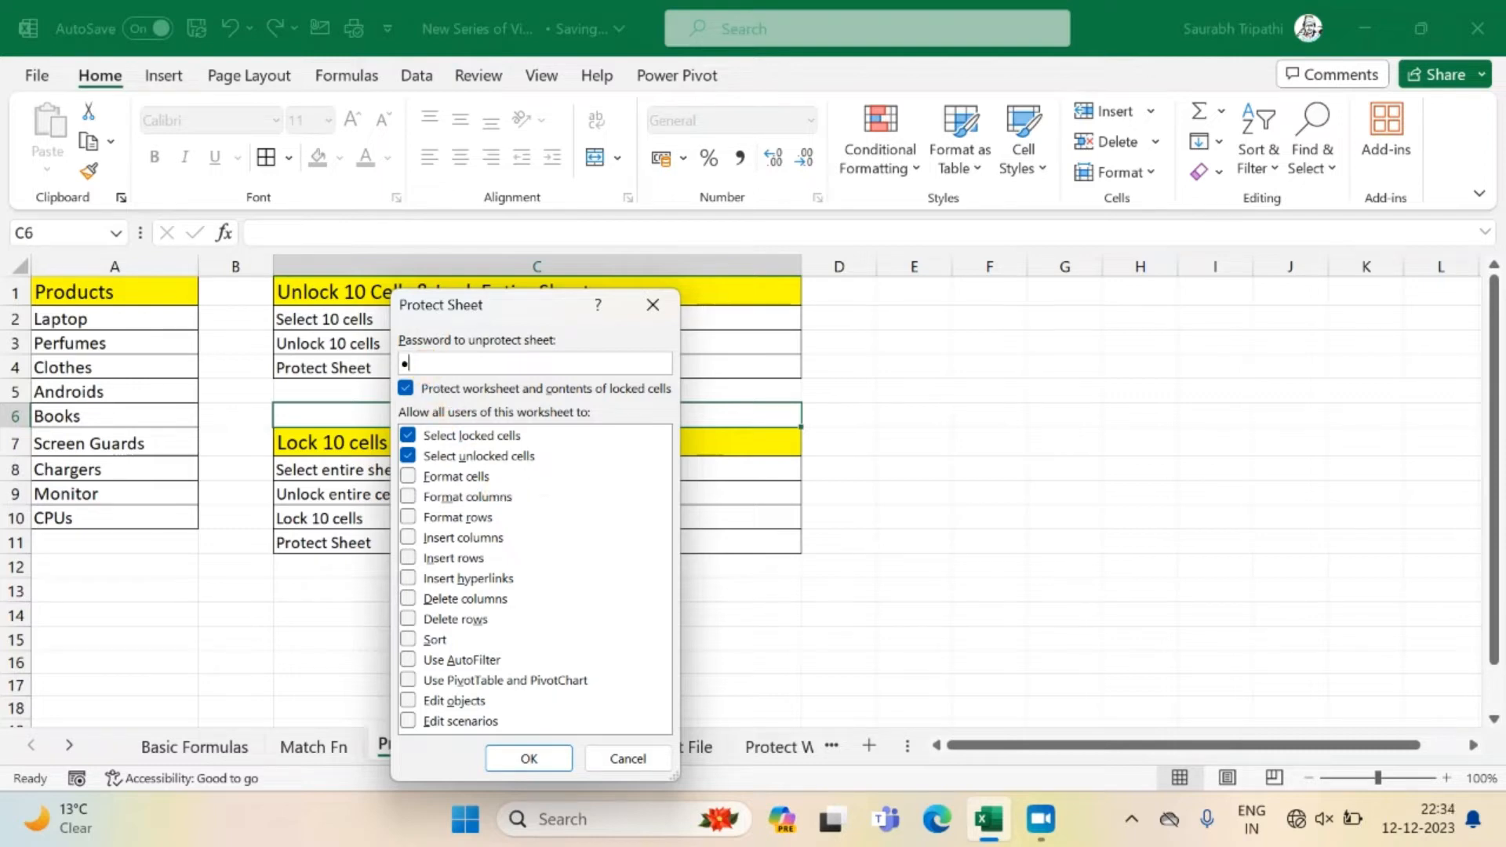
key(Return)
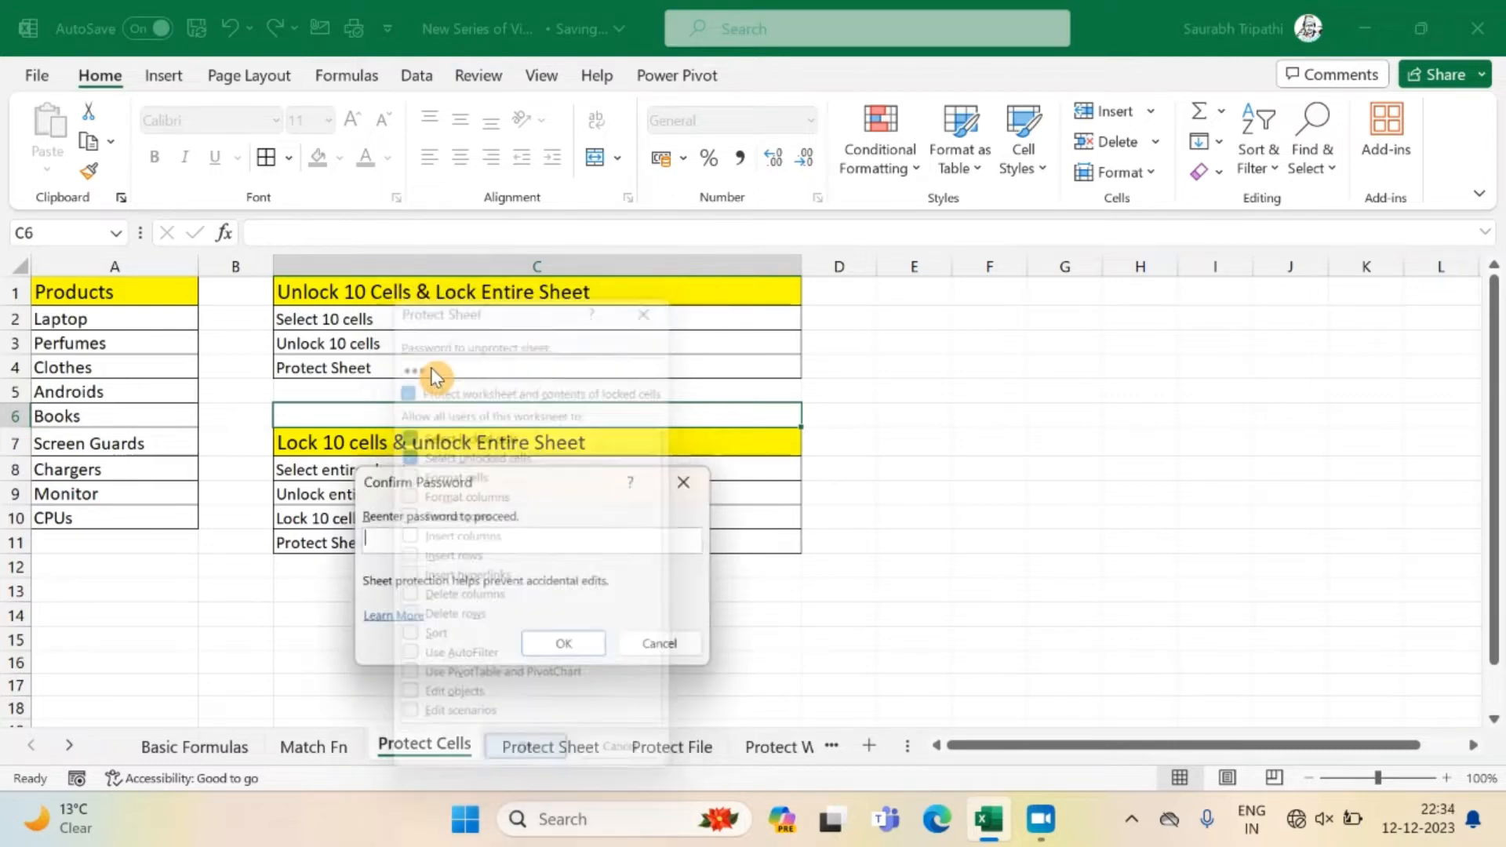
text(123)
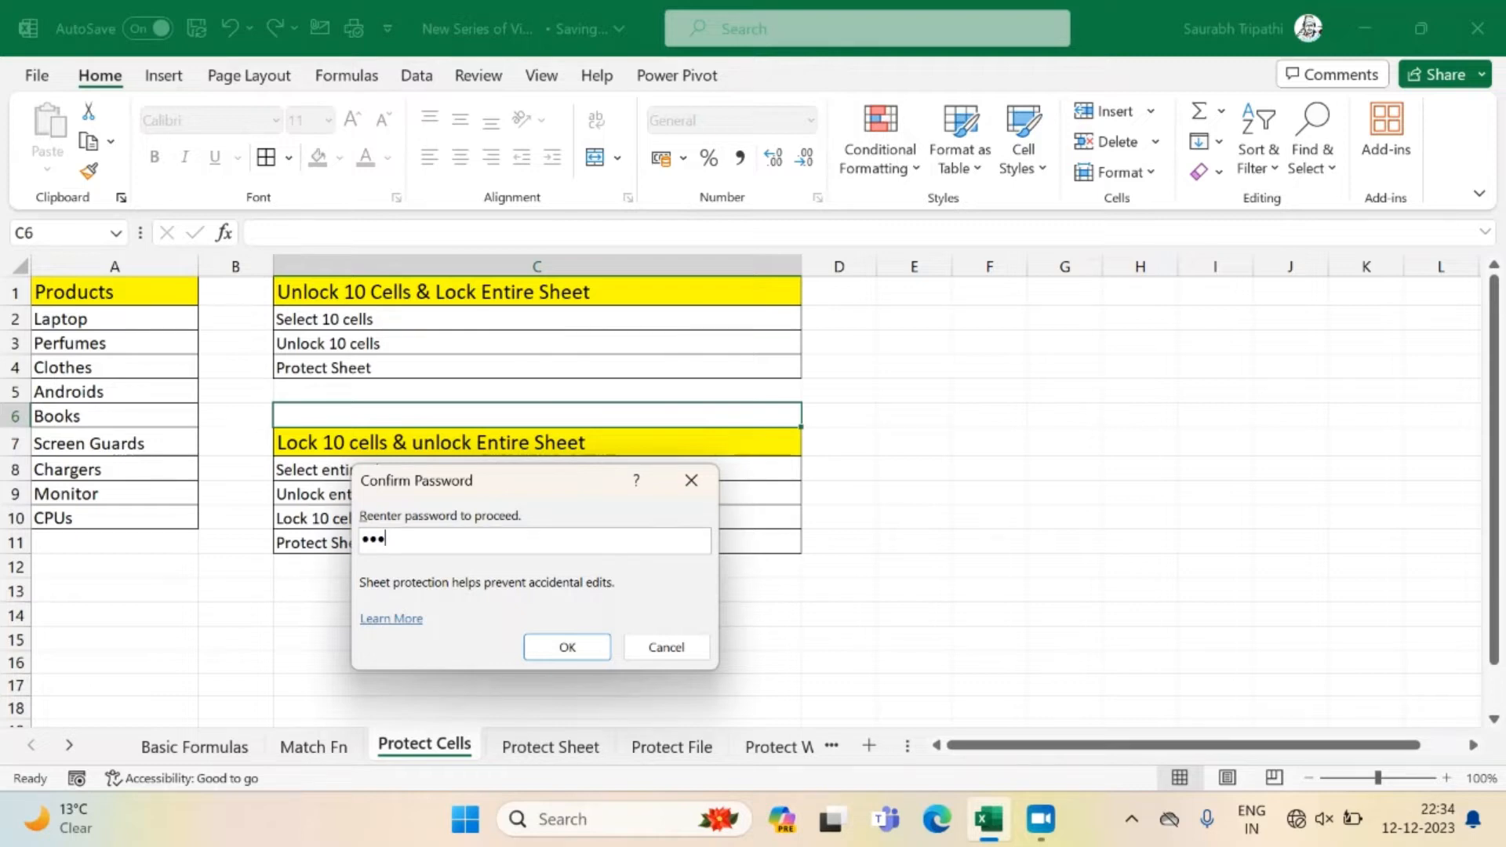
key(Return)
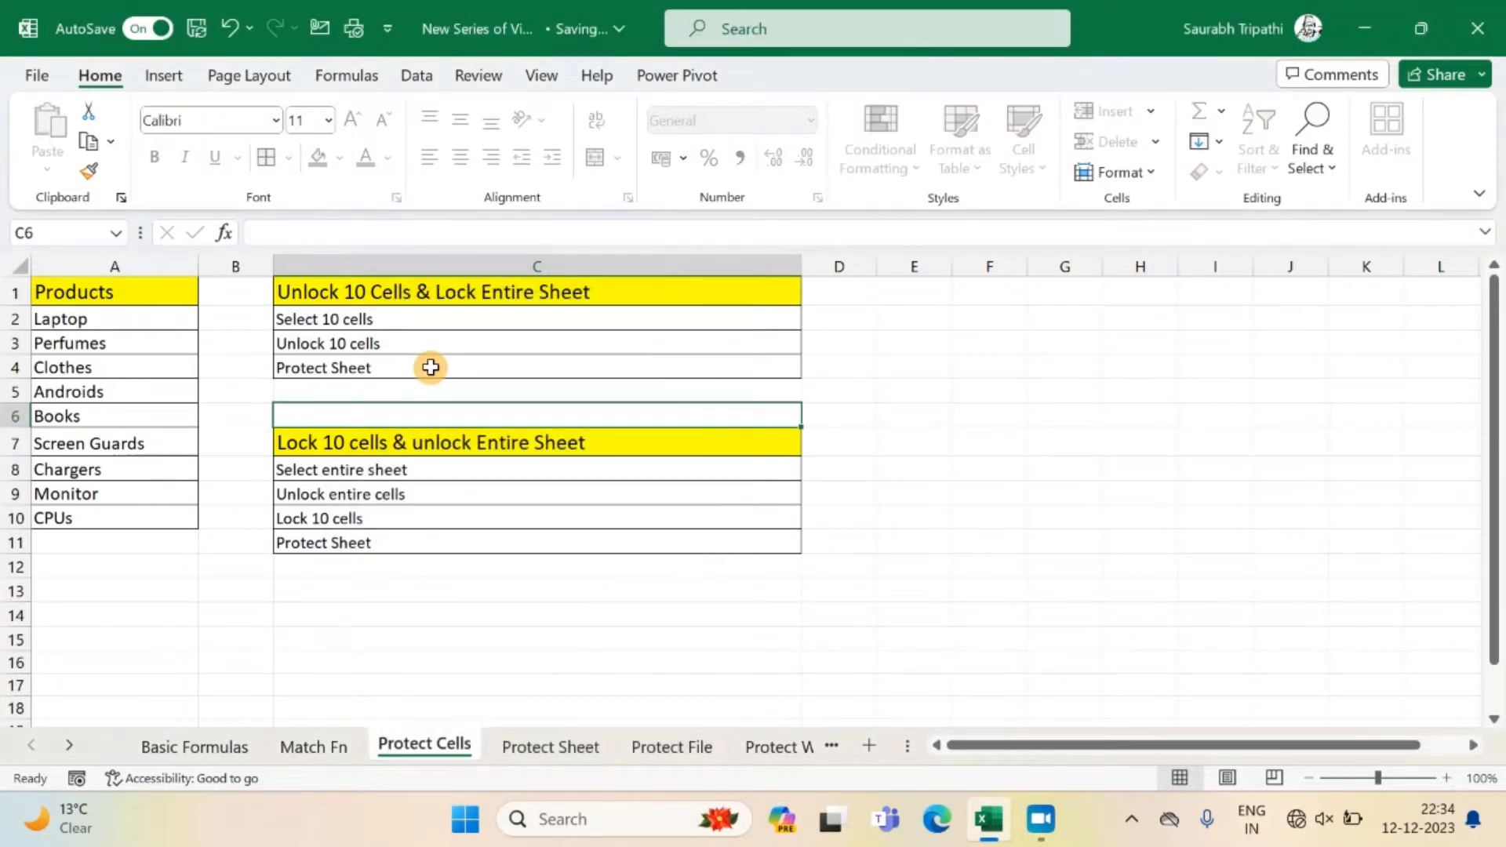
Try to edit cells C4 and C13 on the protected sheet.
click(430, 367)
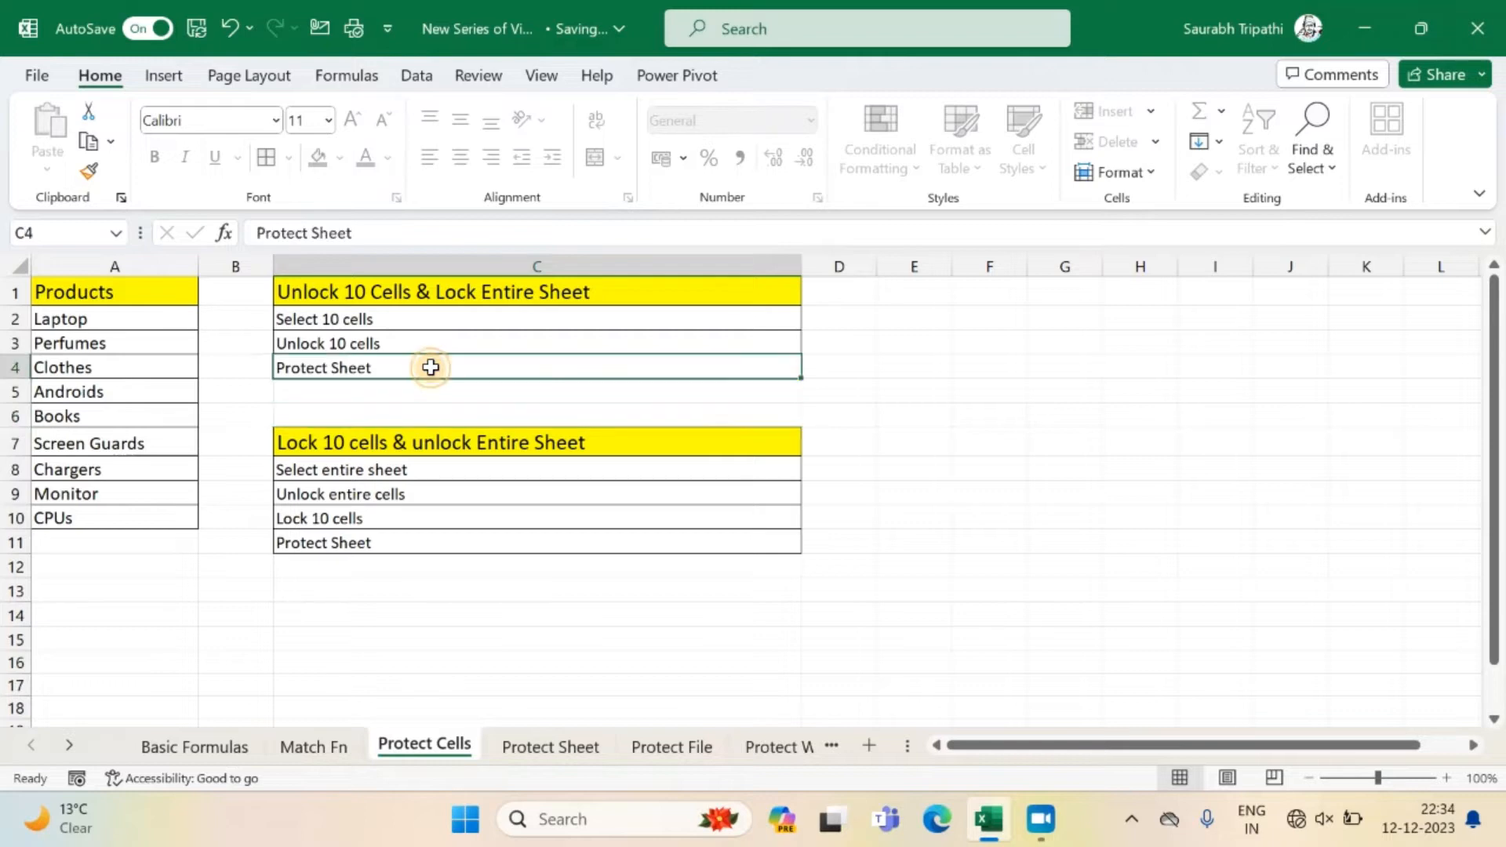
double_click(430, 367)
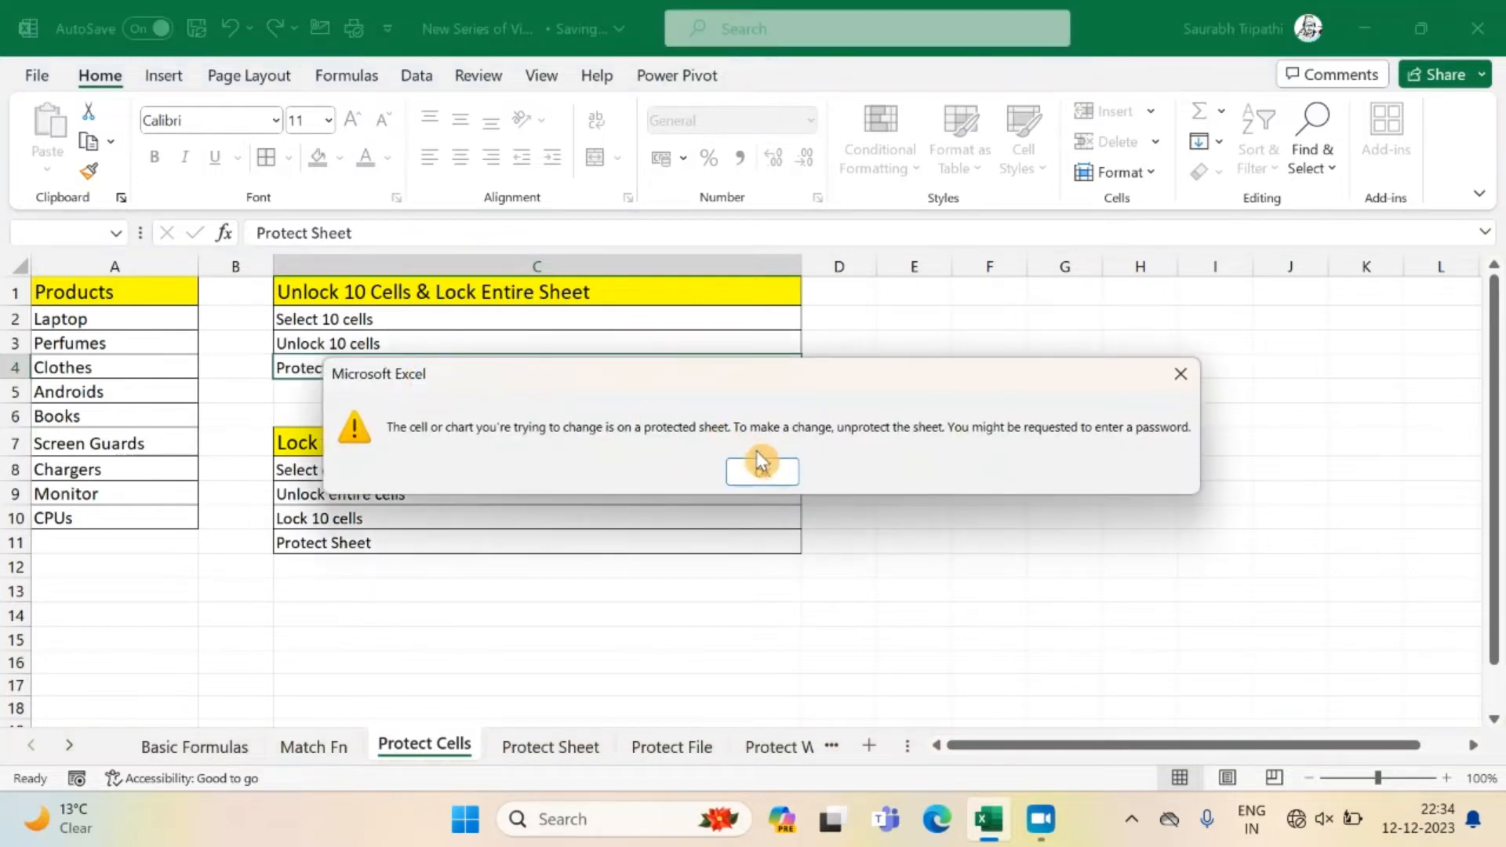
click(764, 472)
double_click(708, 594)
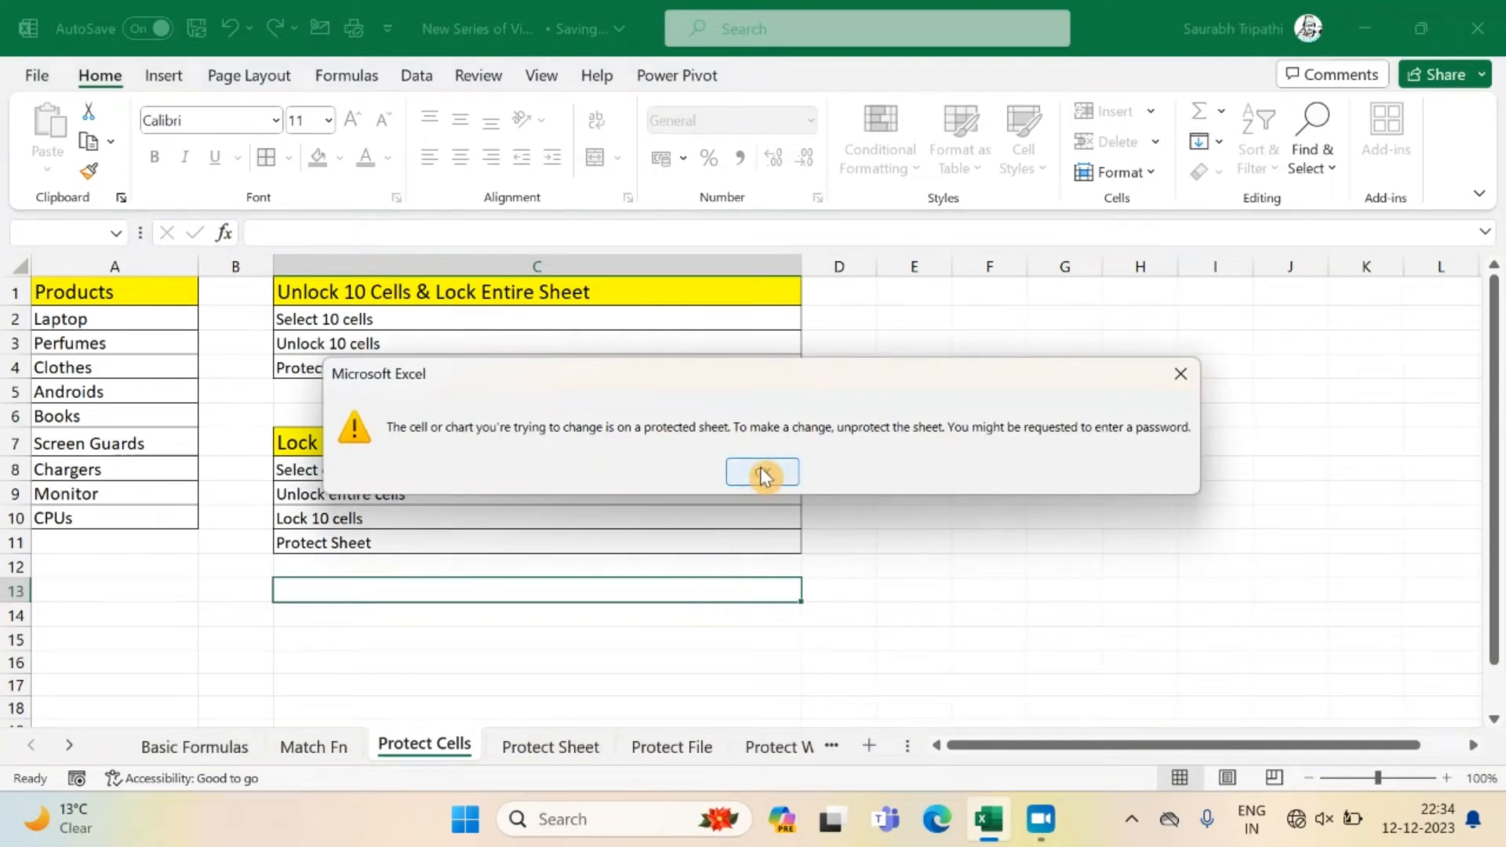
click(762, 473)
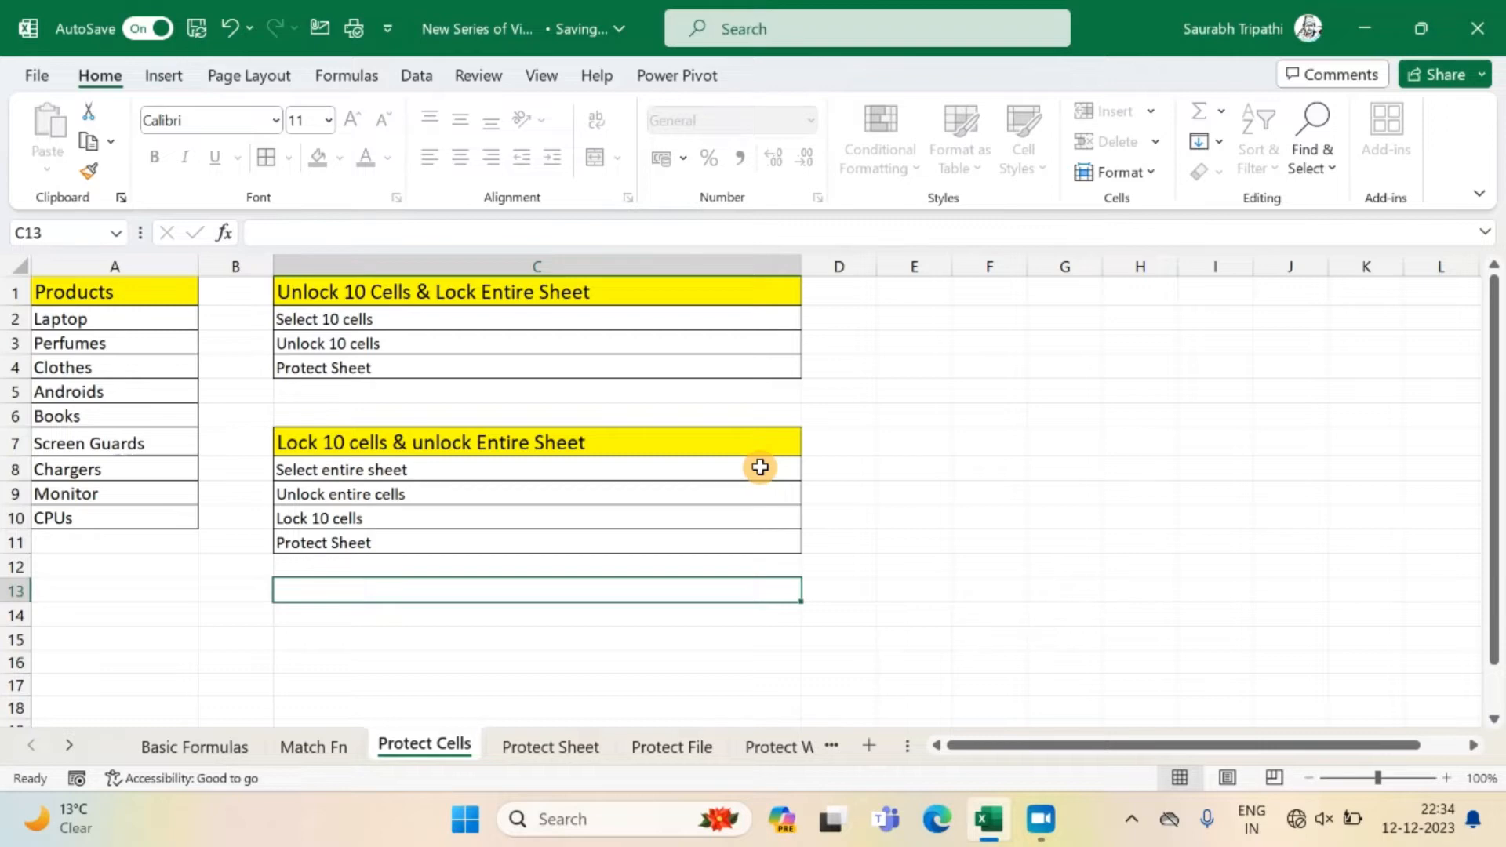
right_click(413, 743)
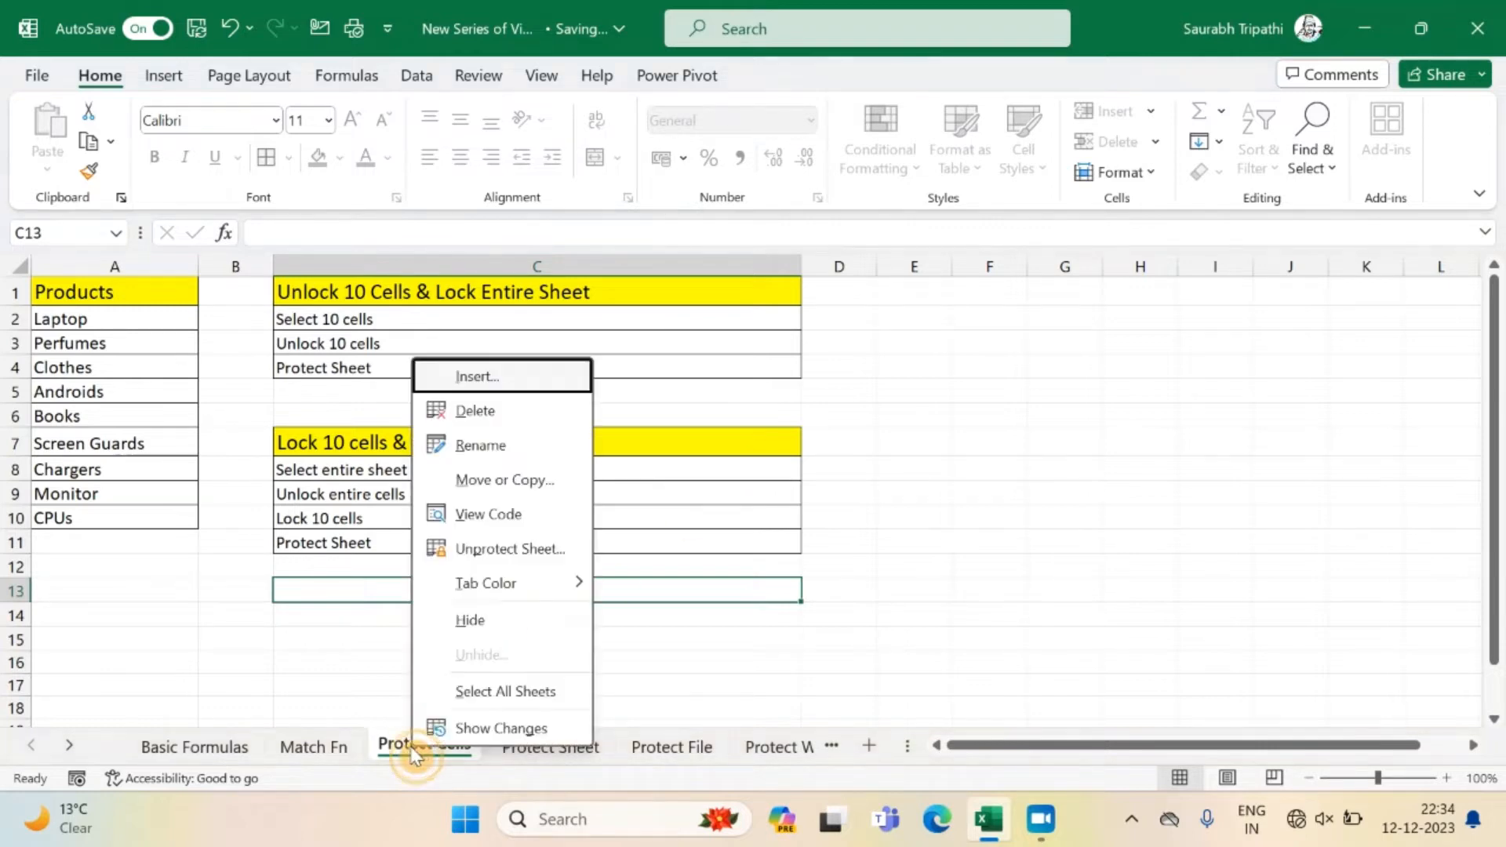
click(483, 557)
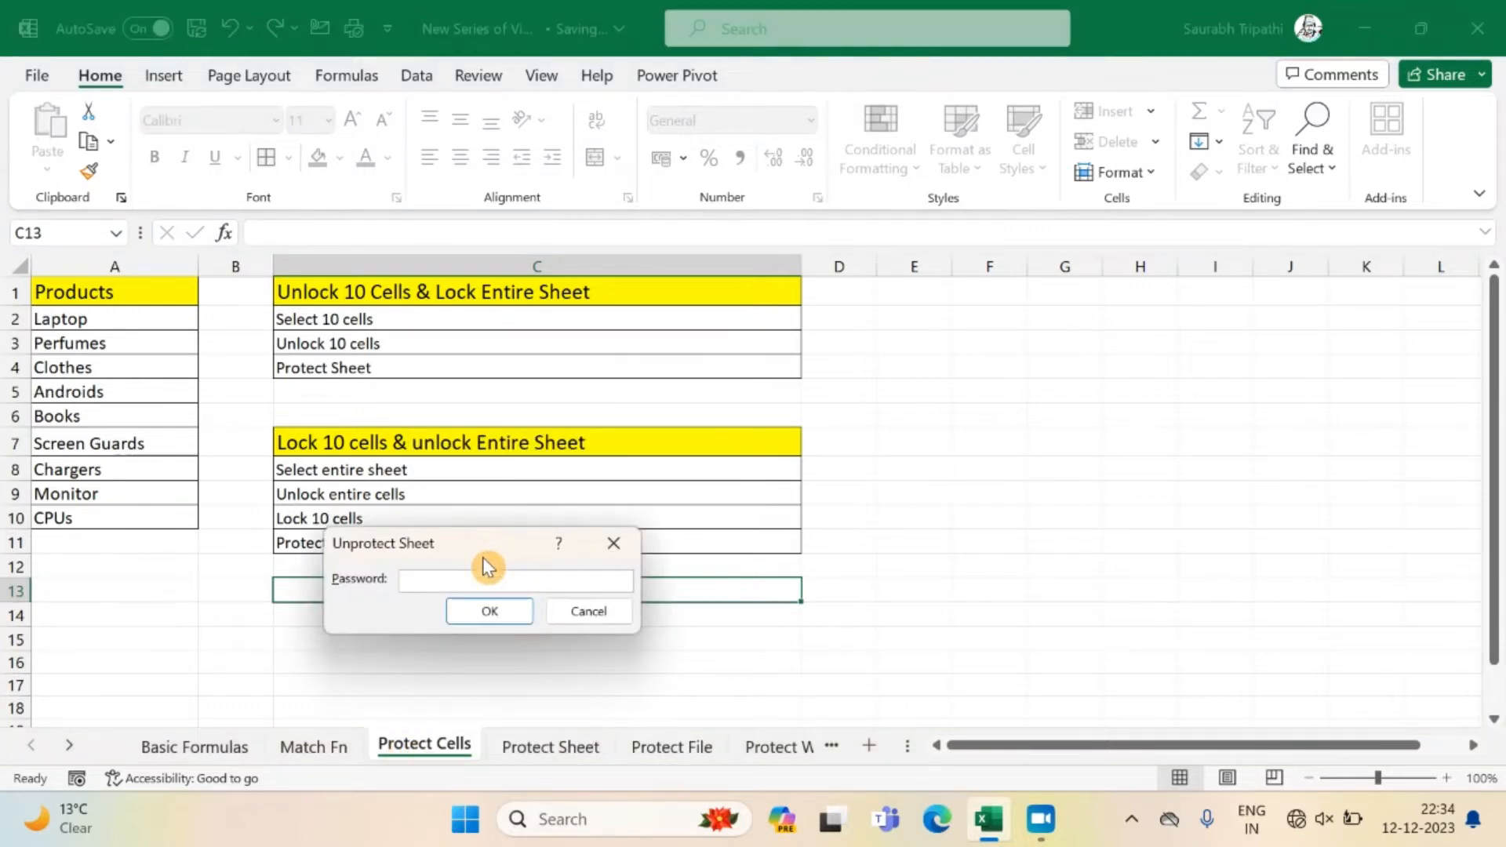
click(606, 612)
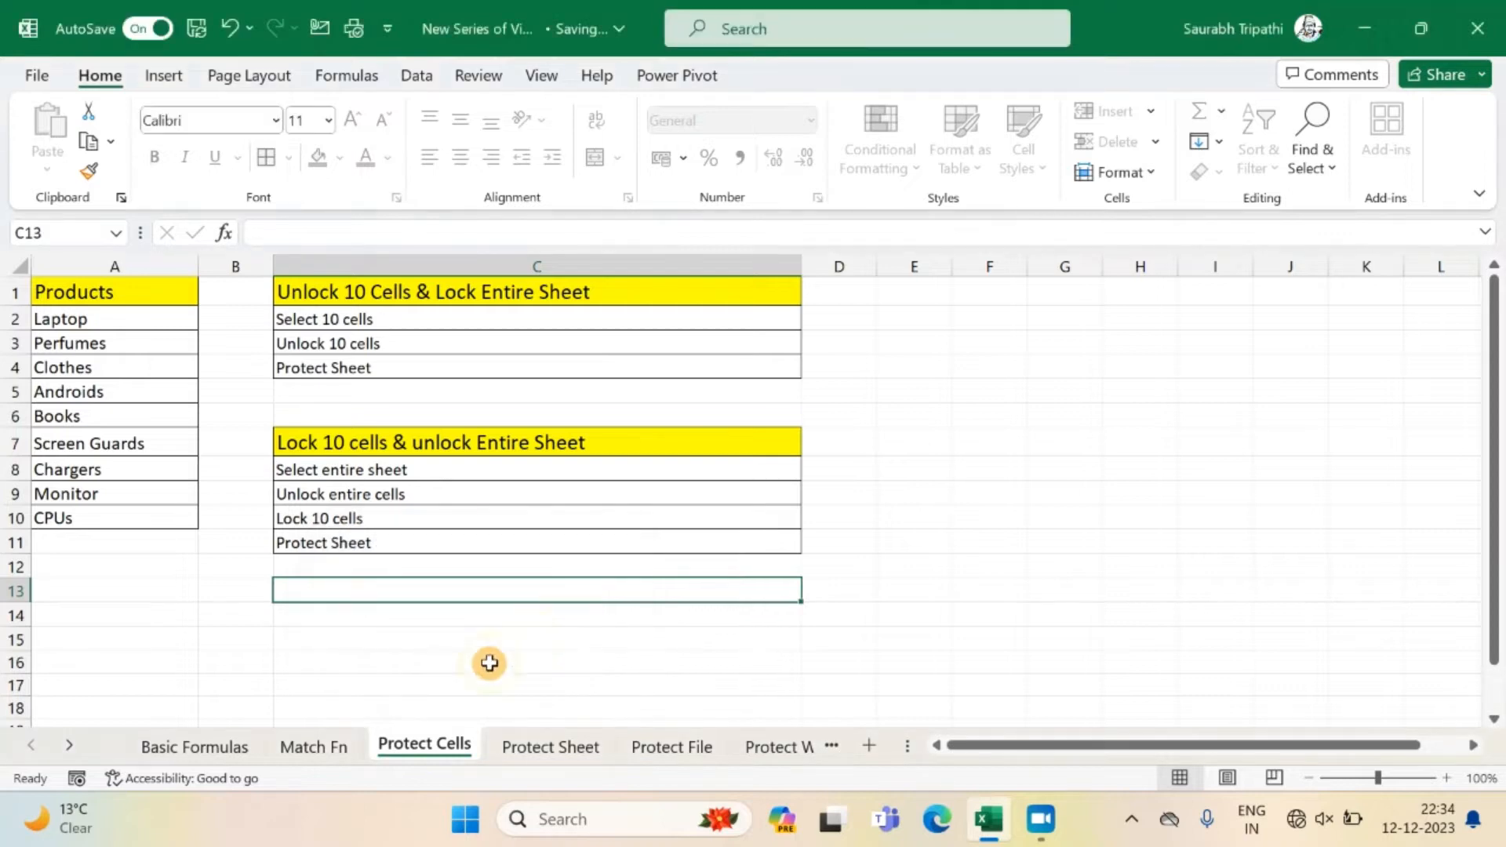
Unprotect the Protect Cells sheet by entering the sheet password.
right_click(414, 746)
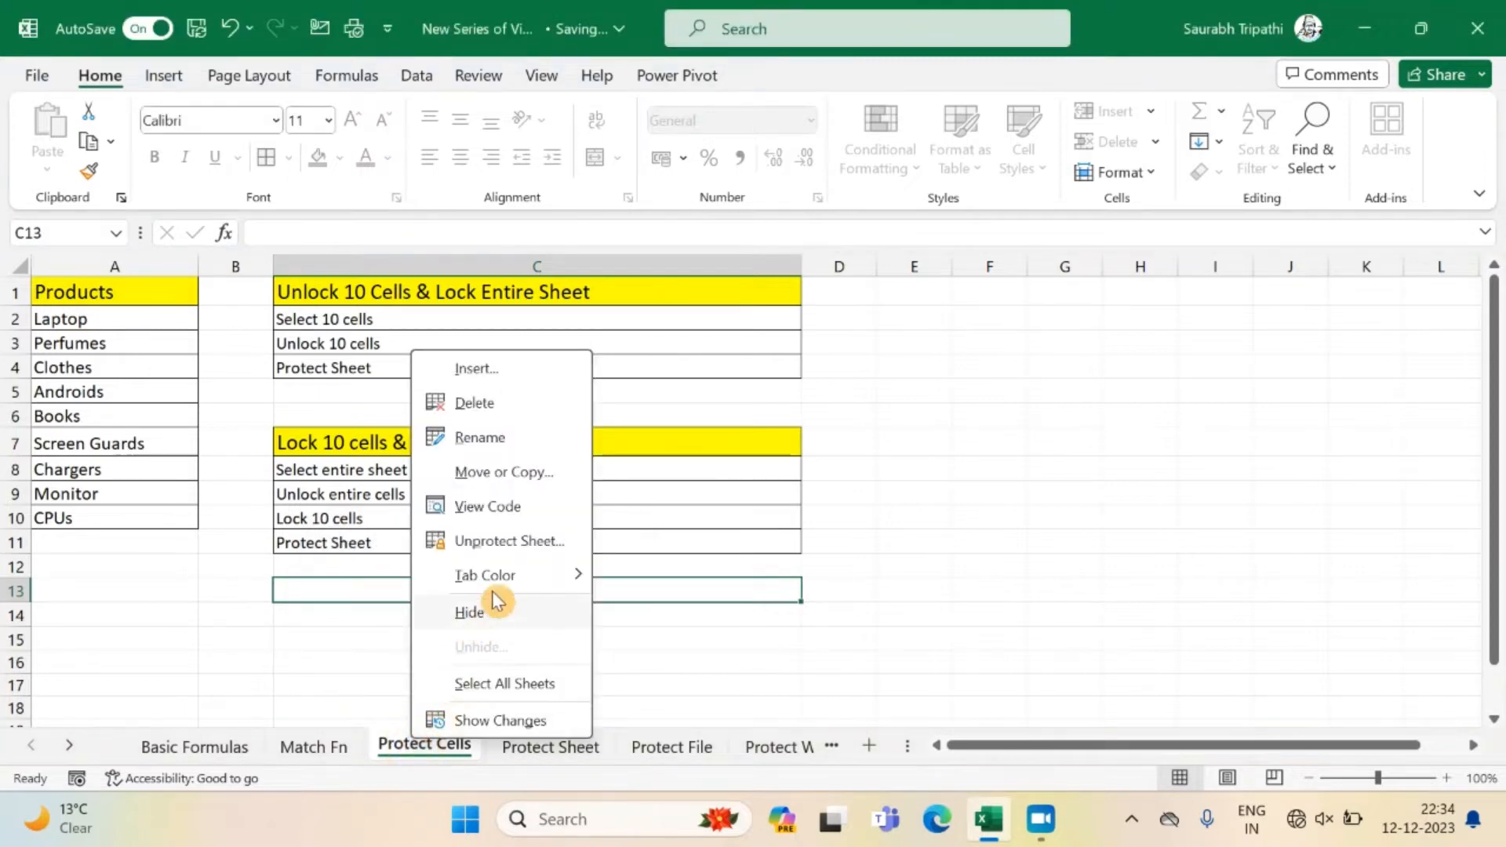
click(511, 541)
text(123)
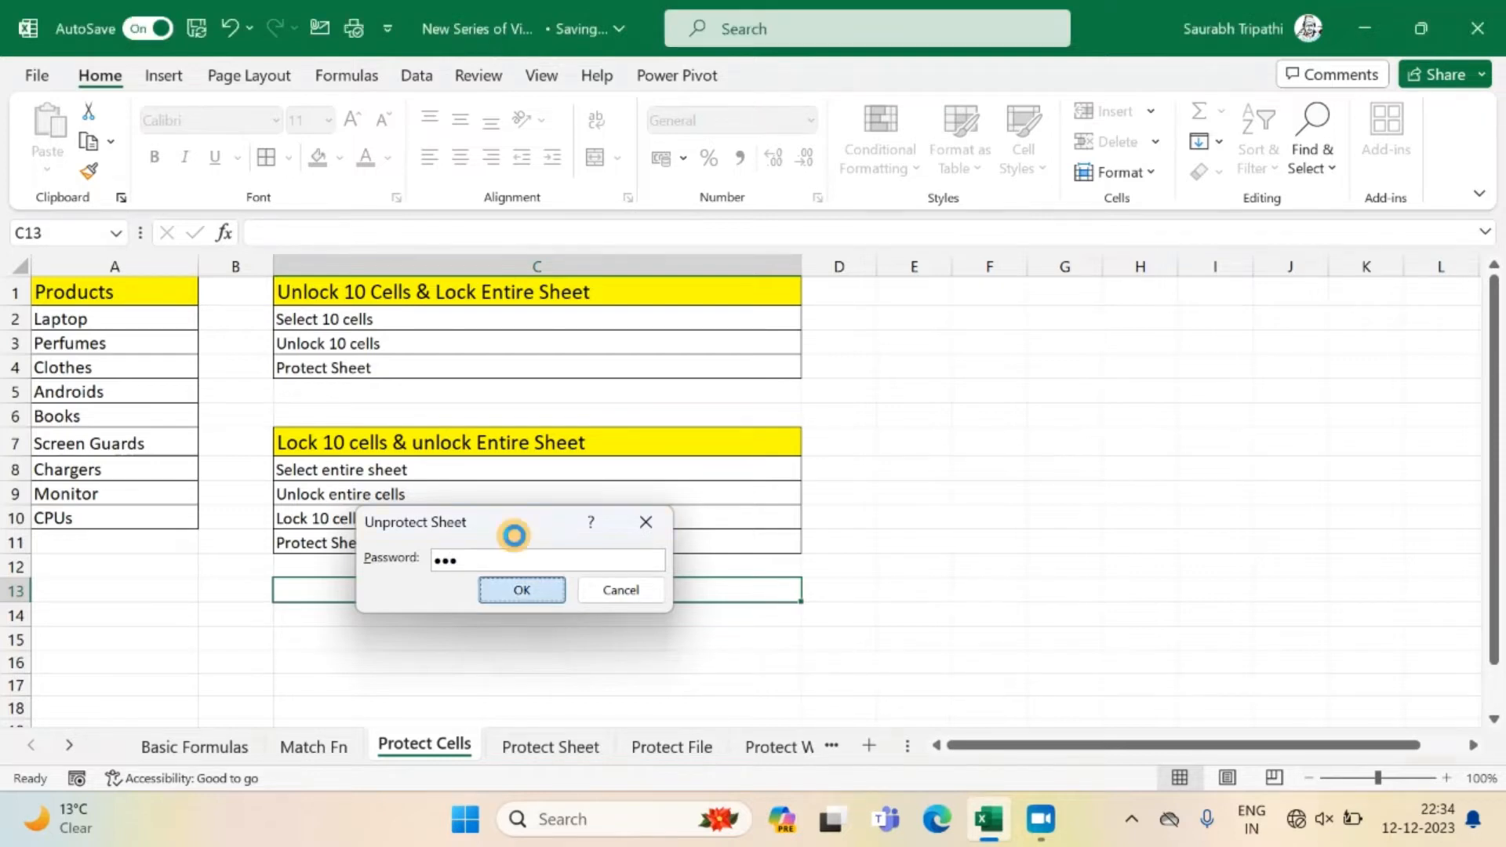
key(Return)
double_click(258, 404)
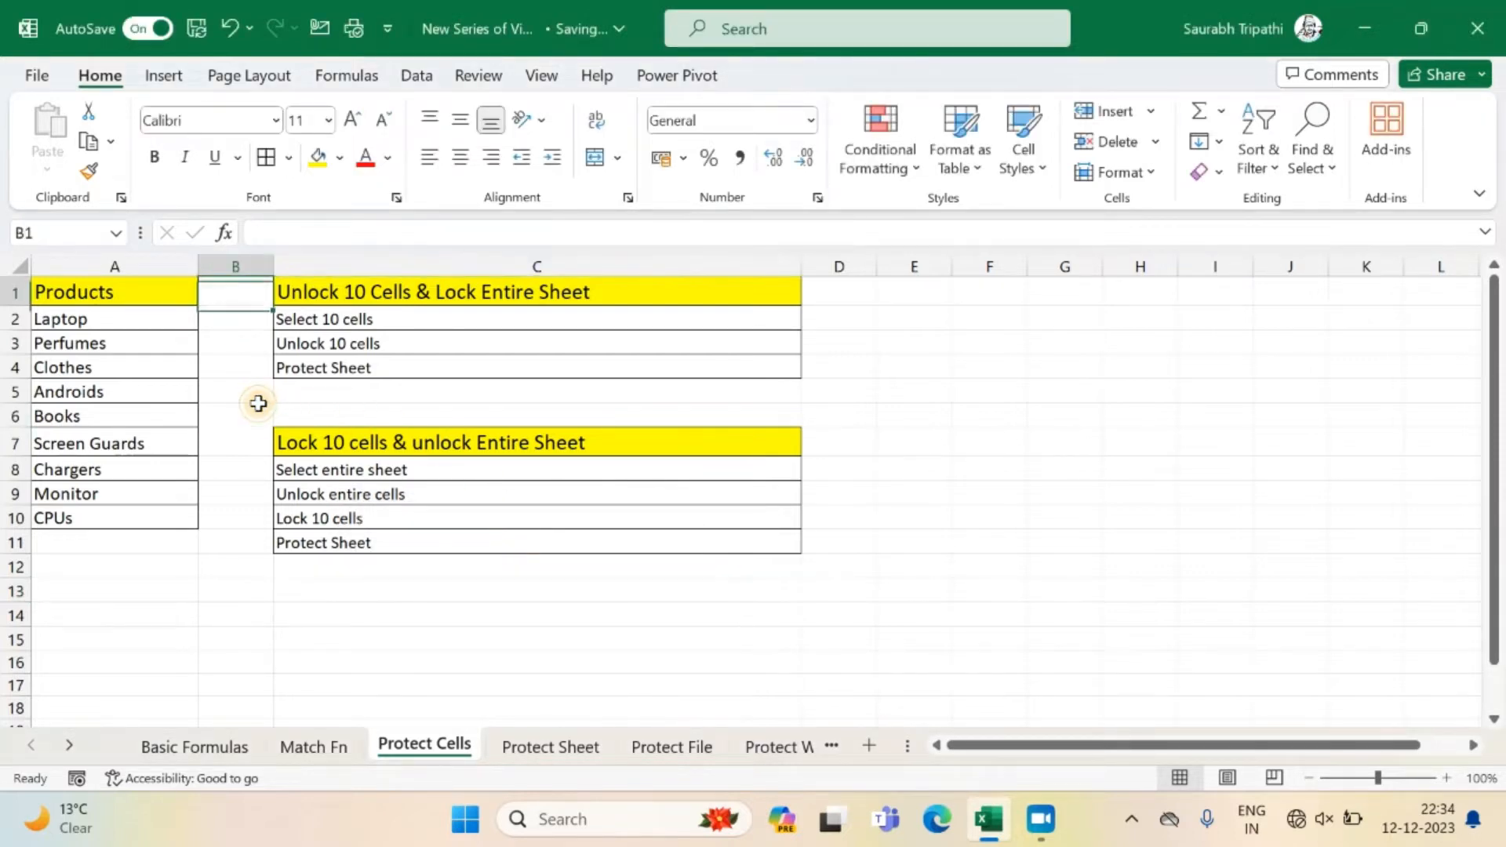
double_click(259, 403)
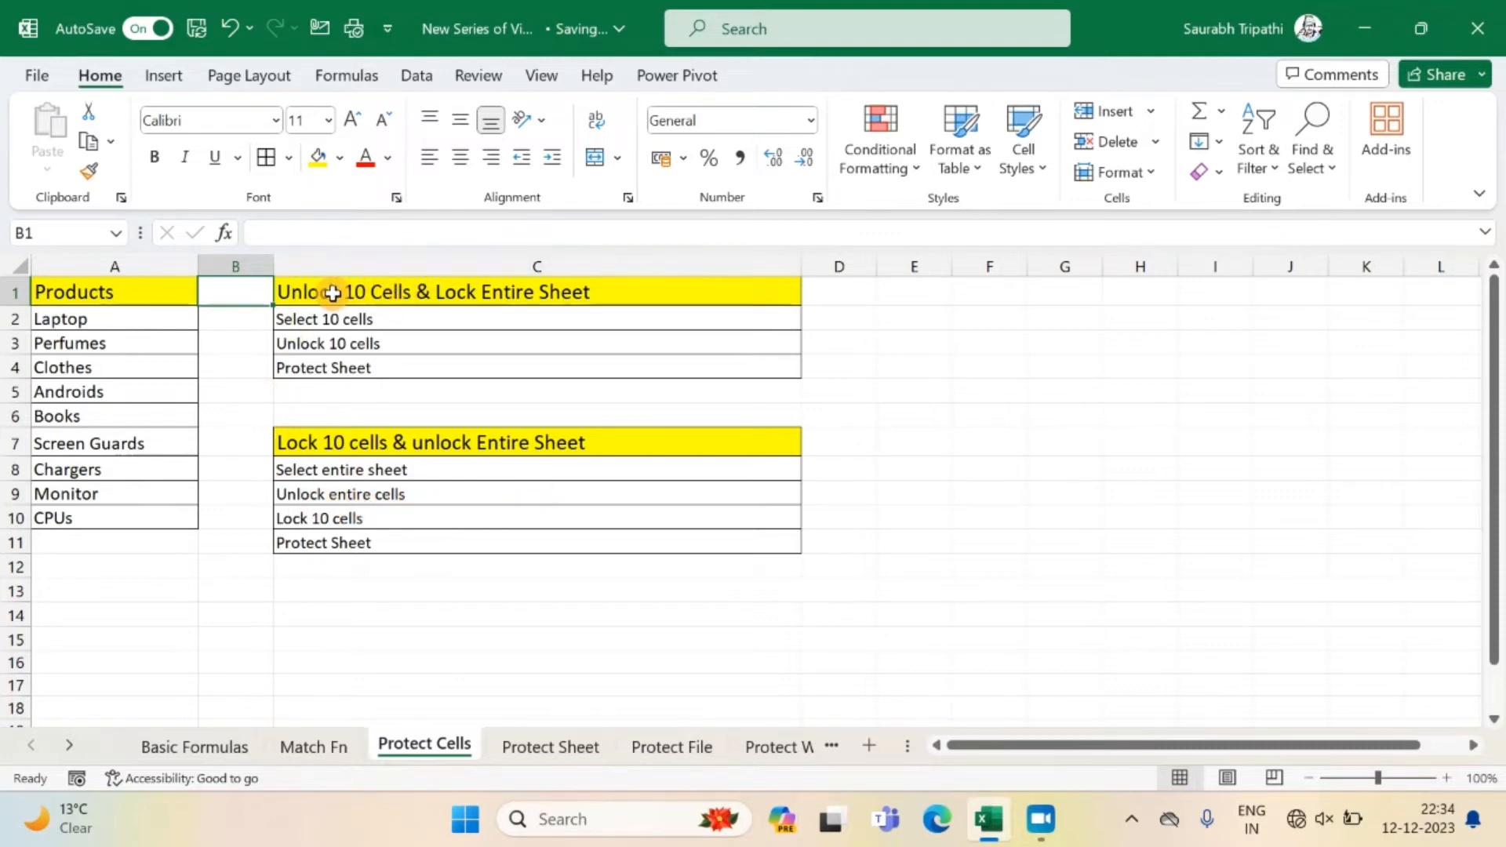
Check the Locked protection setting for all cells of the sheet and leave it as it is.
click(135, 294)
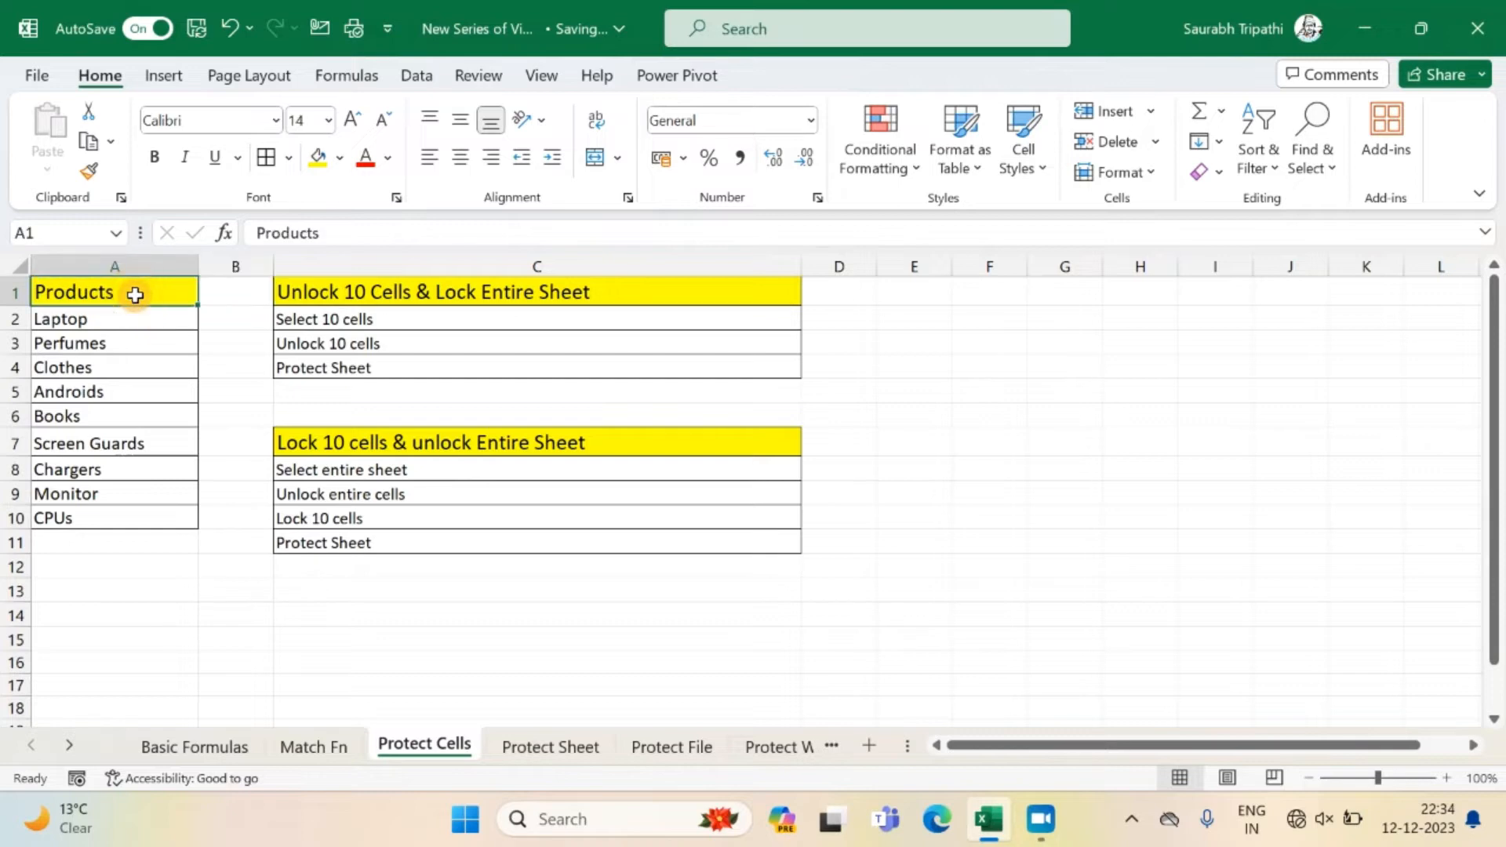
key(ctrl+shift+Down)
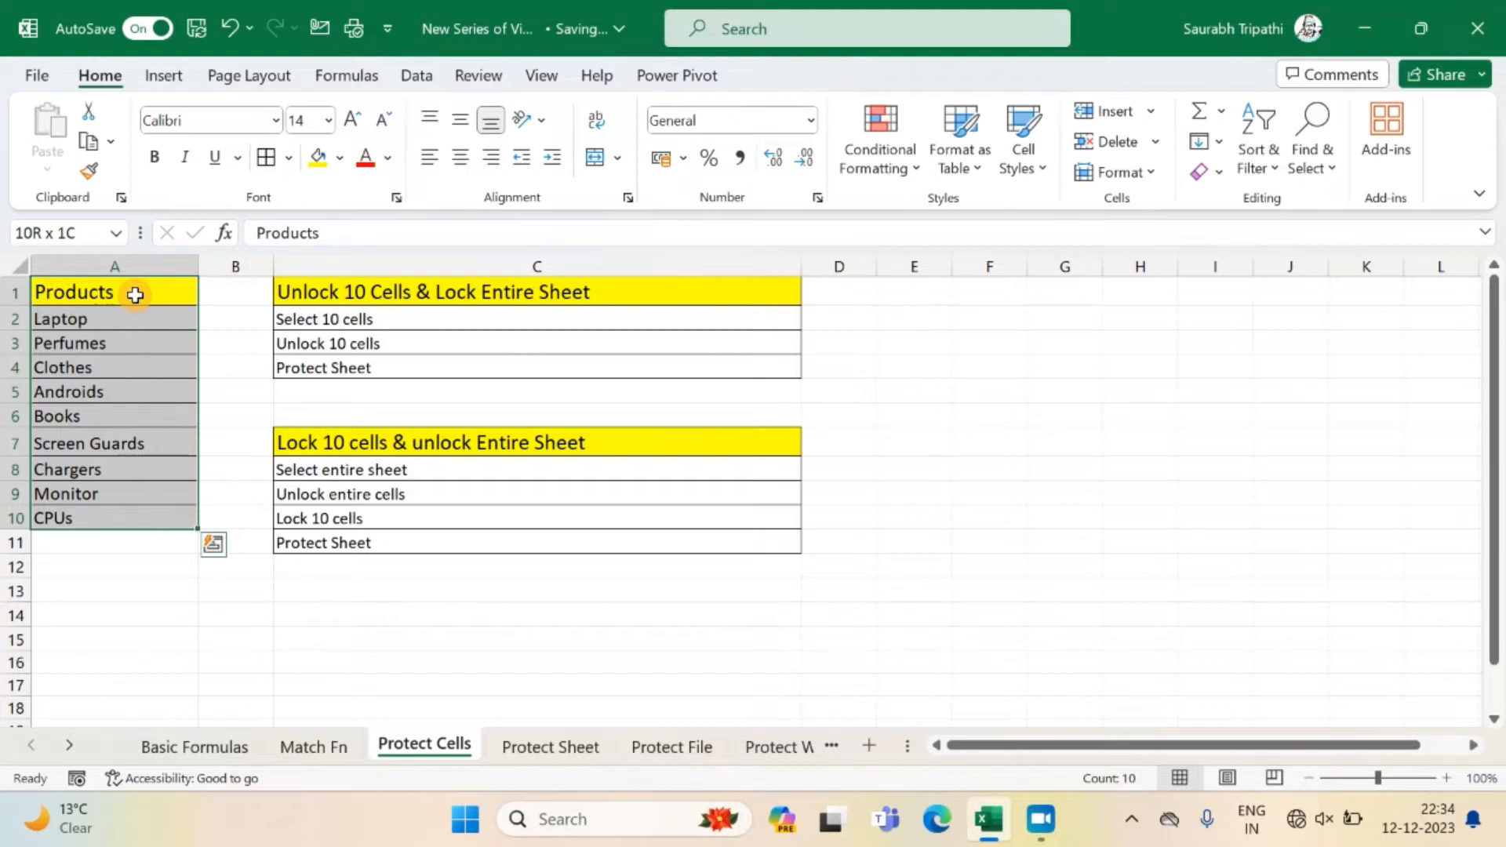
click(22, 268)
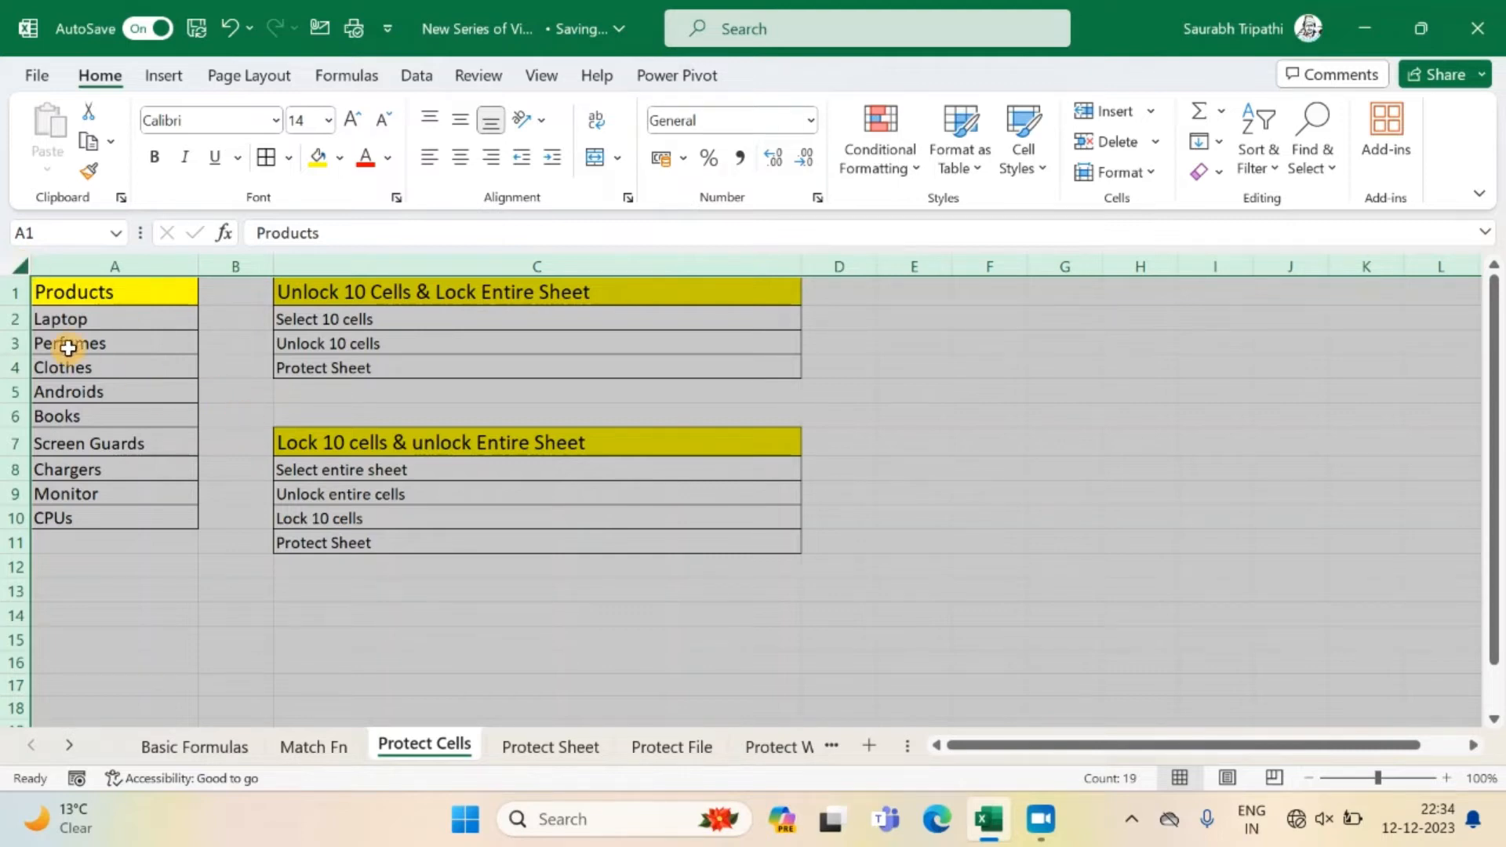
right_click(221, 387)
click(300, 621)
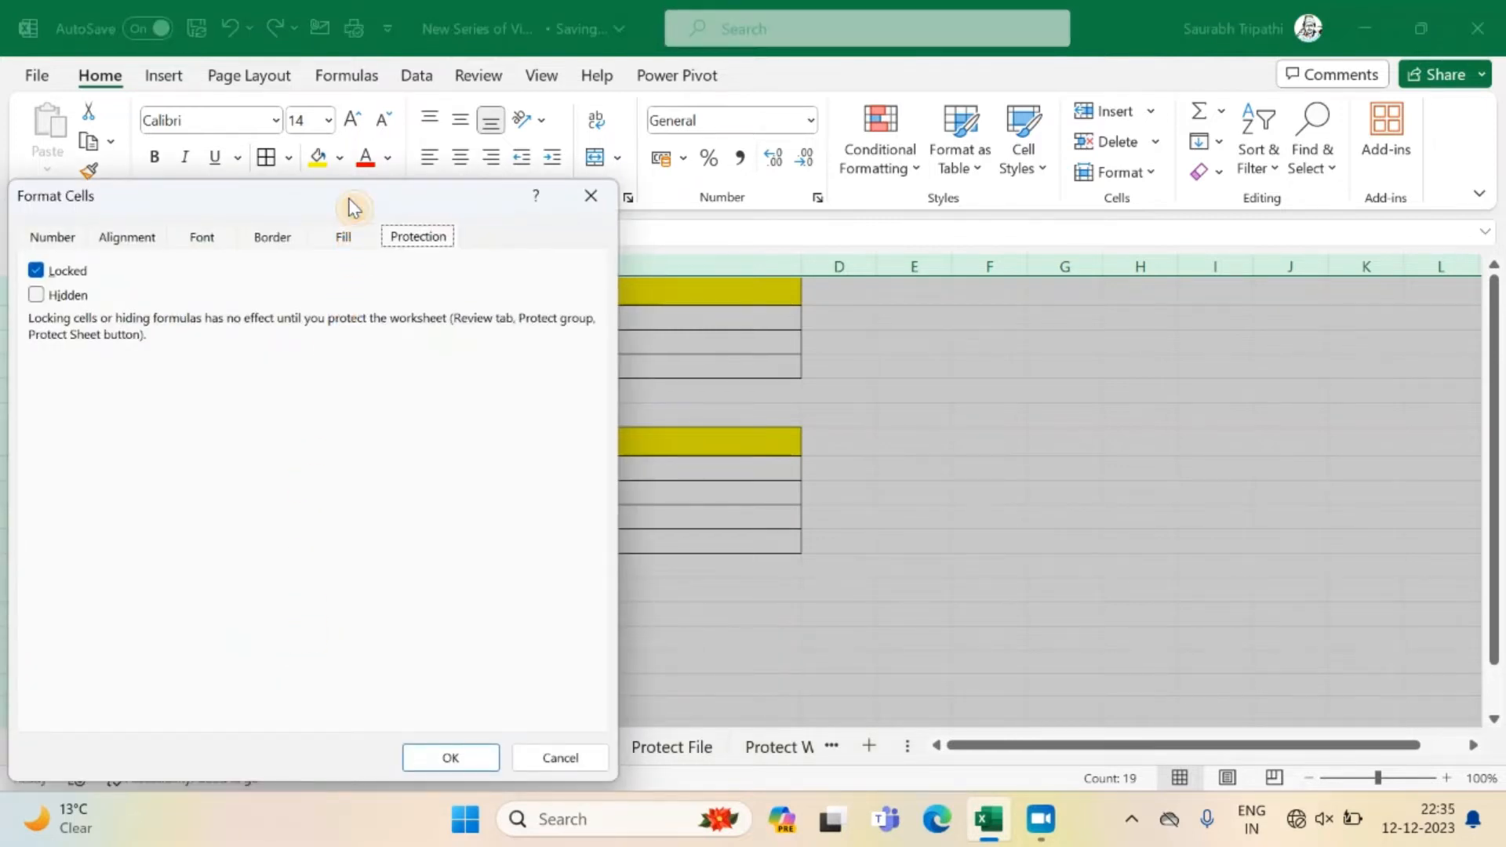
drag(351, 205, 739, 231)
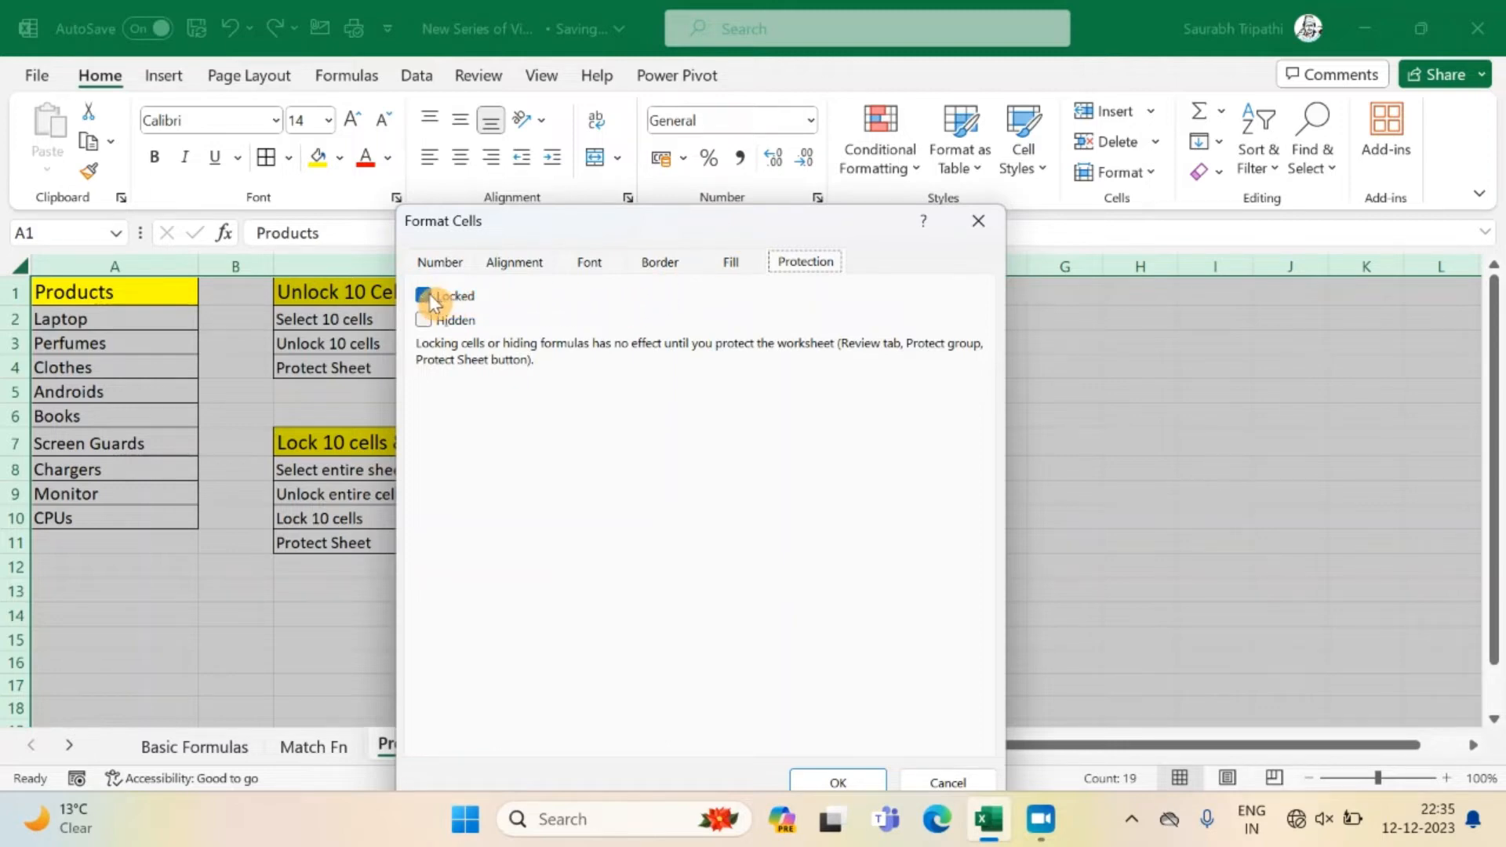
click(978, 220)
Unlock the product list cells A1:A10 by turning off their Locked protection setting.
click(89, 295)
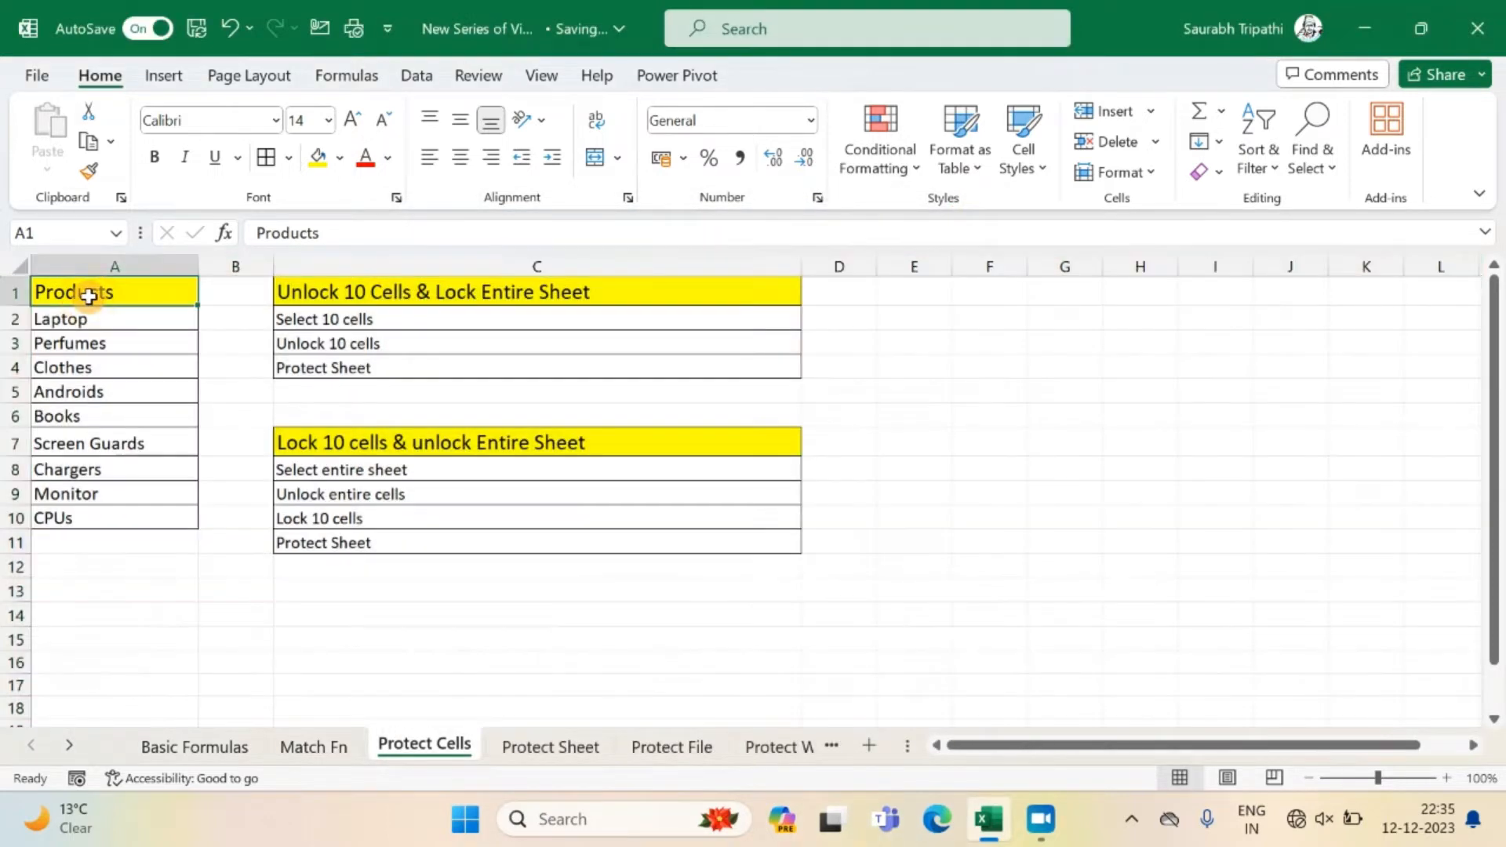
key(ctrl+shift+Down)
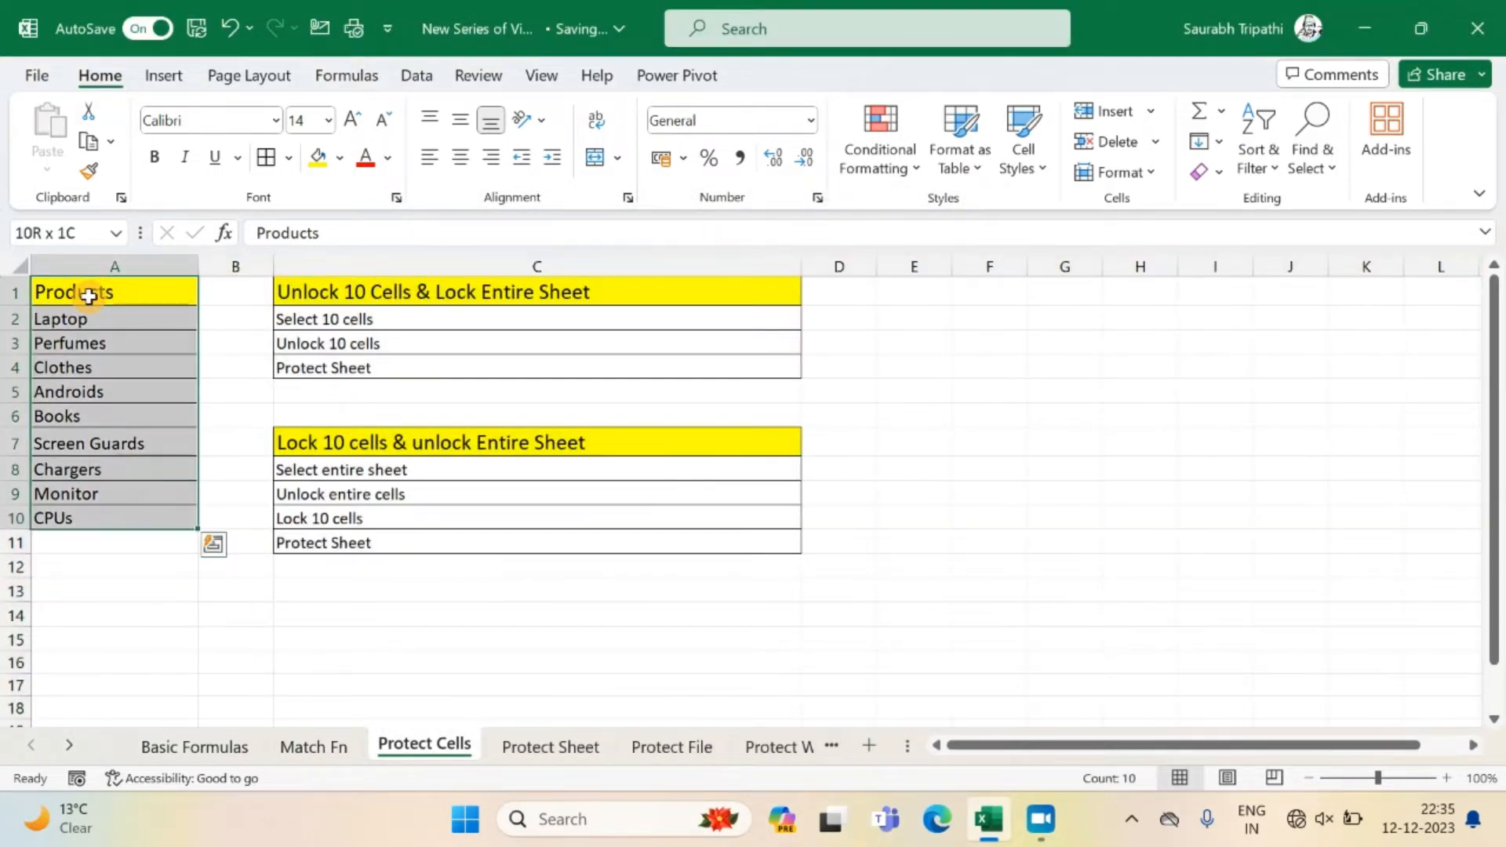
right_click(89, 296)
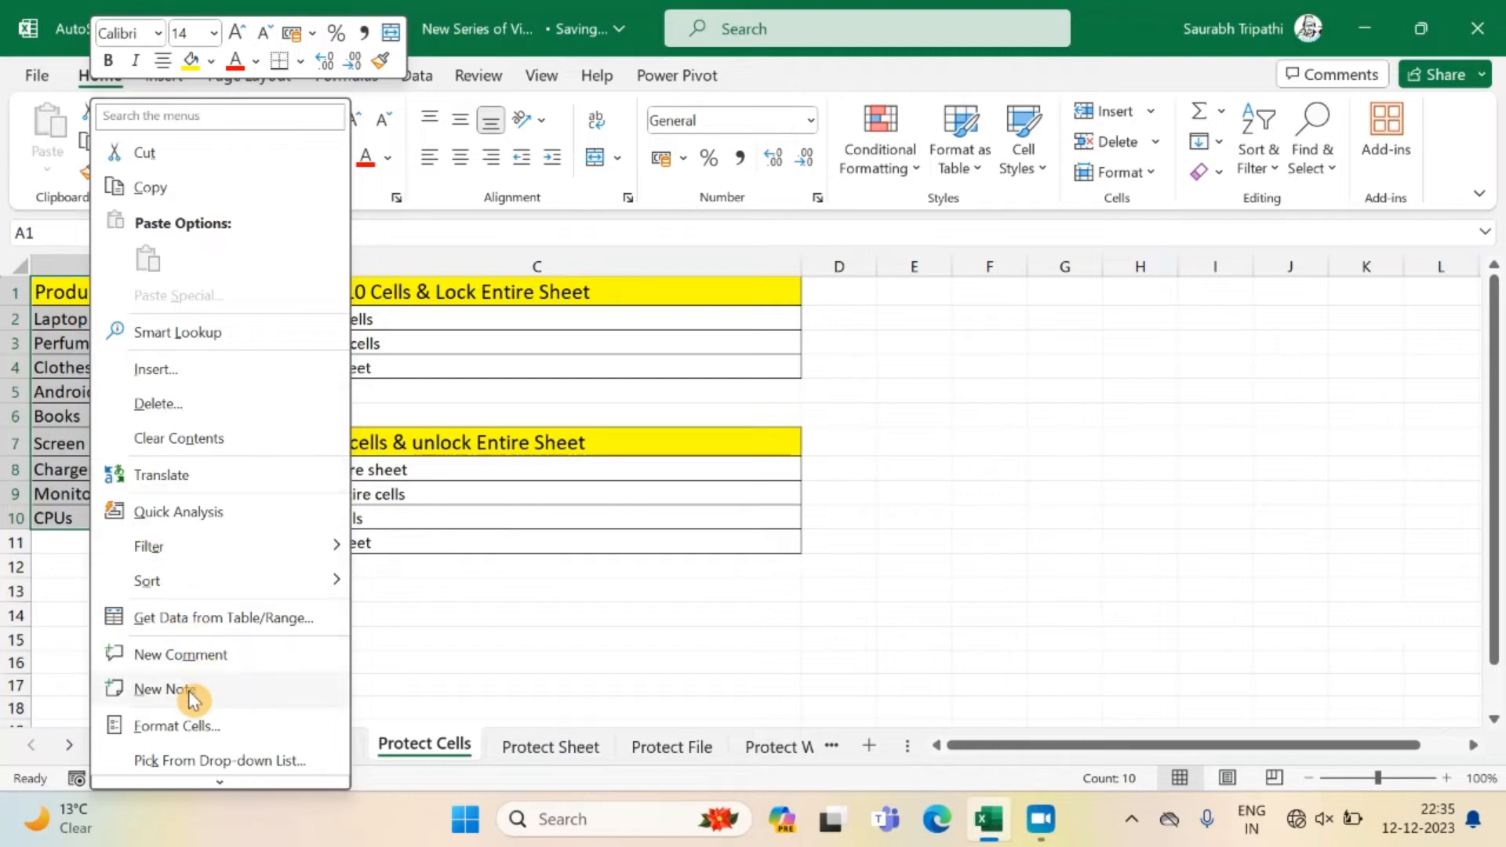
click(183, 727)
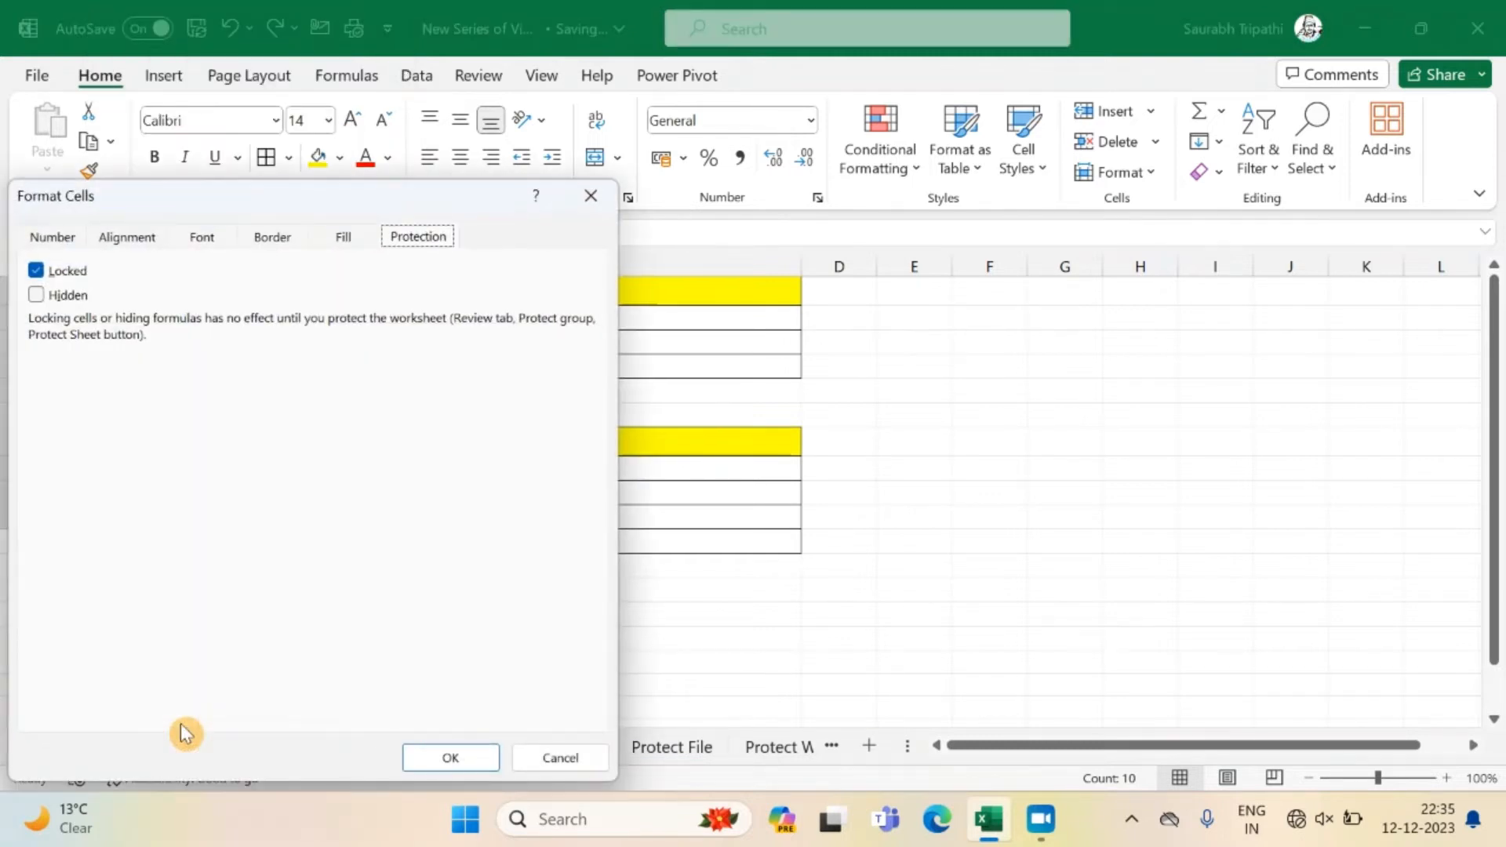
click(44, 265)
click(469, 755)
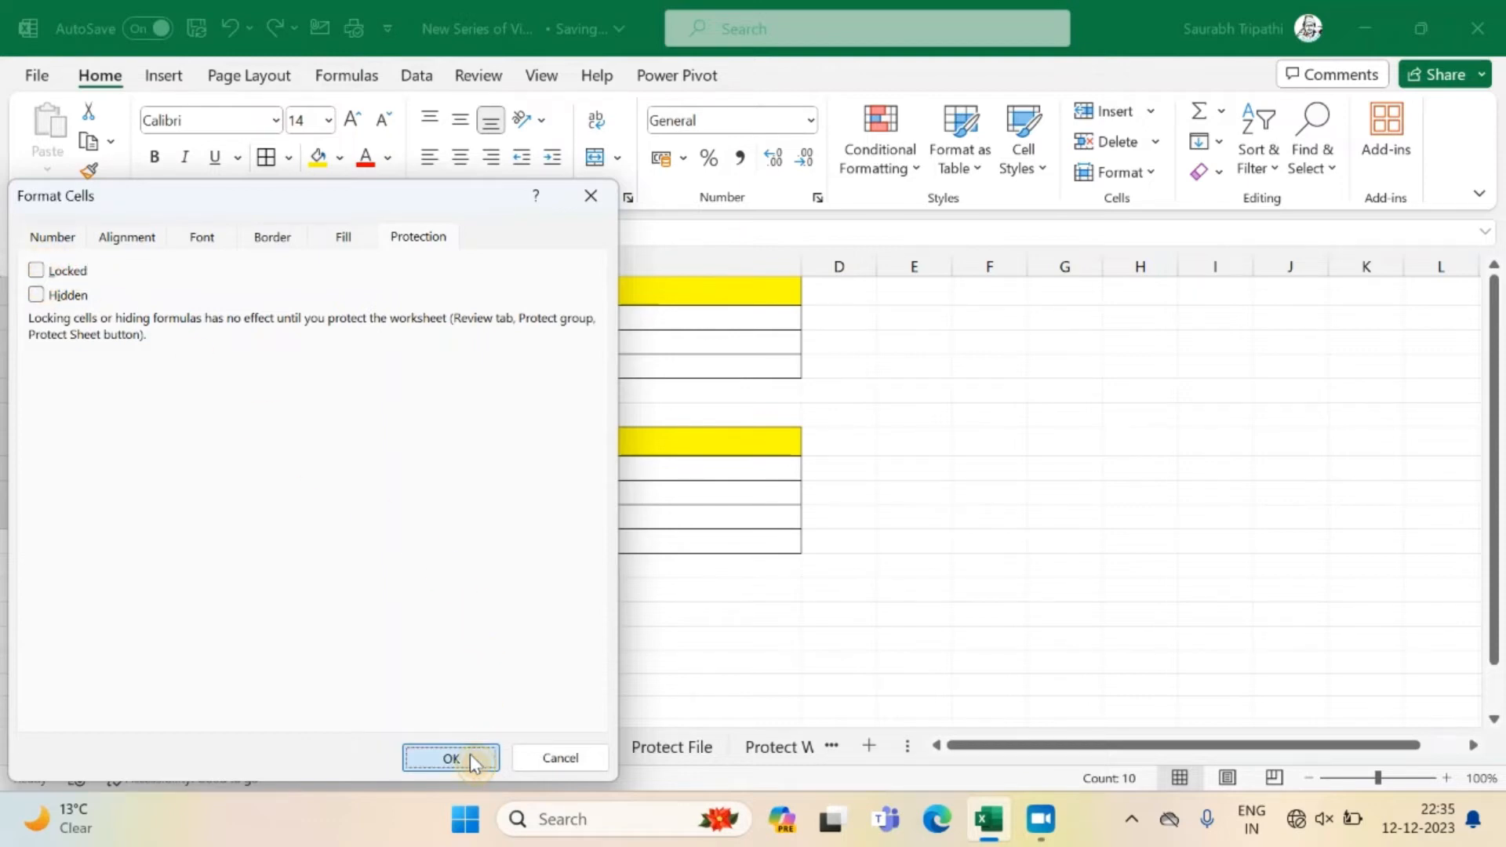
Protect the Protect Cells sheet with a password, keep the default user permissions, and re-enter the password to confirm.
right_click(451, 741)
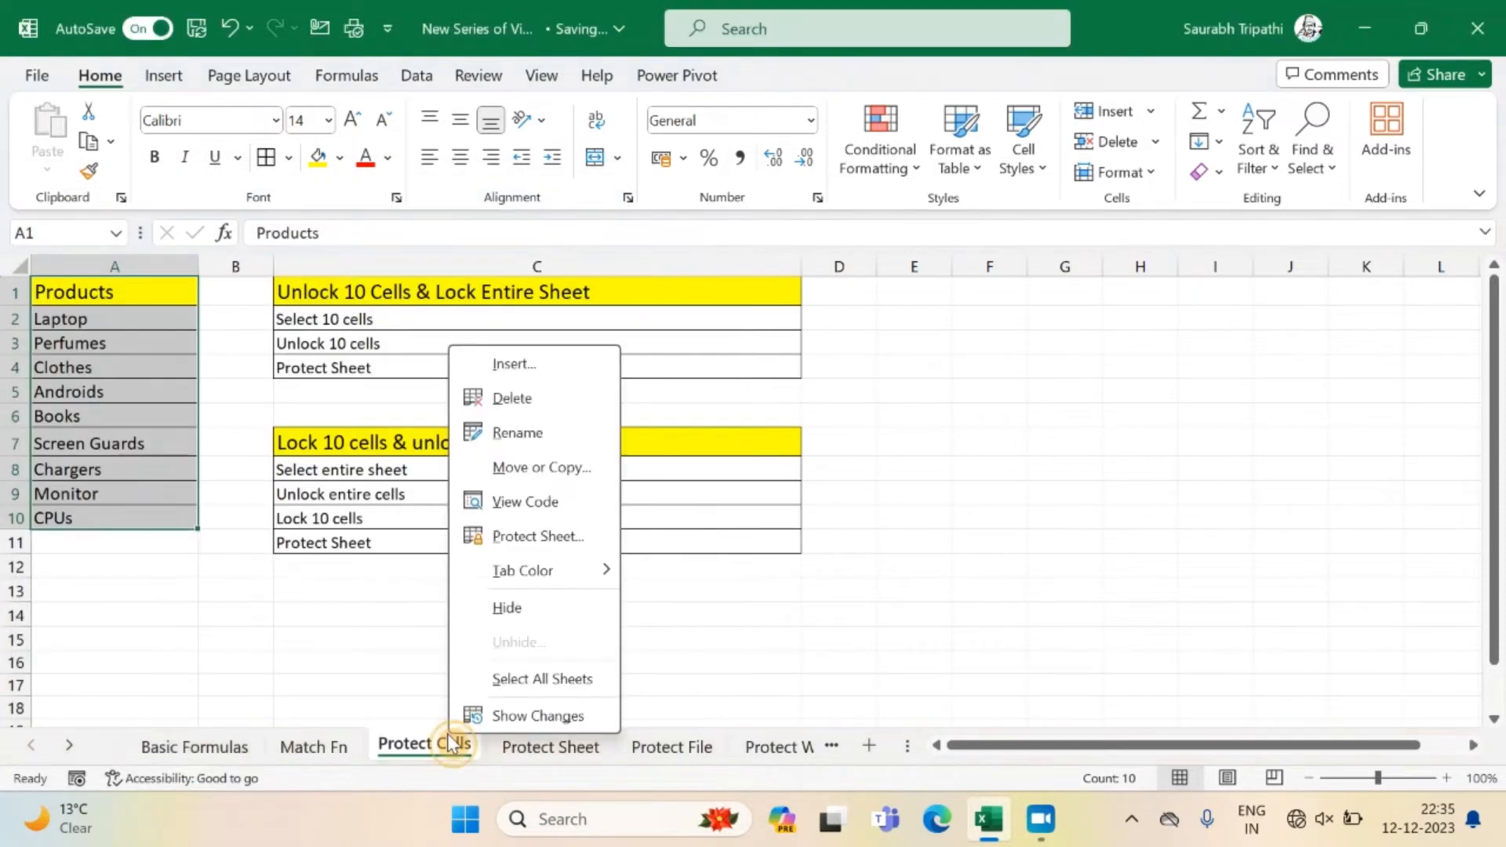
click(525, 538)
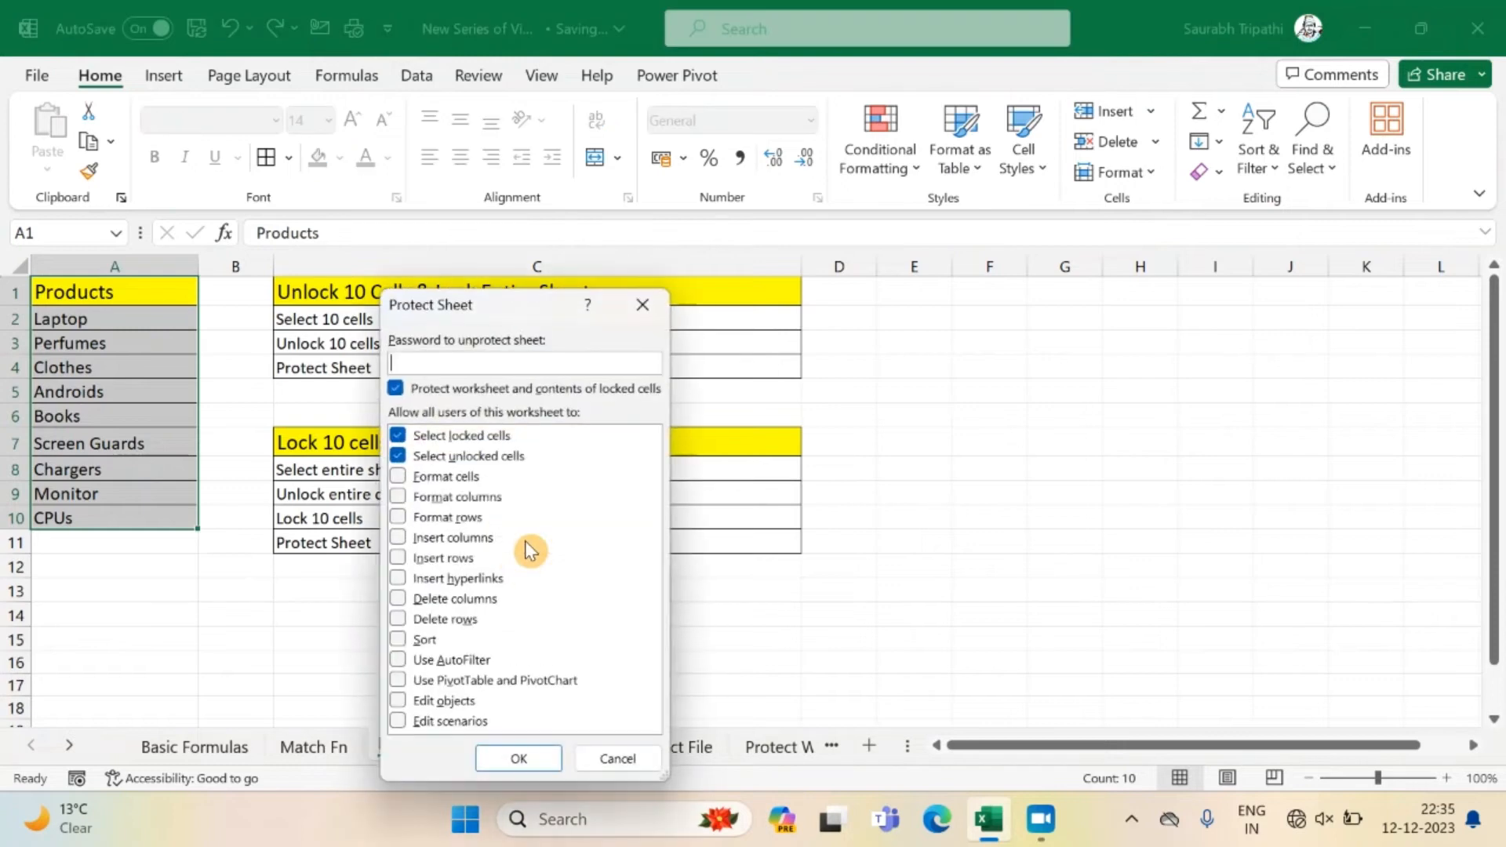
text(1234)
key(Return)
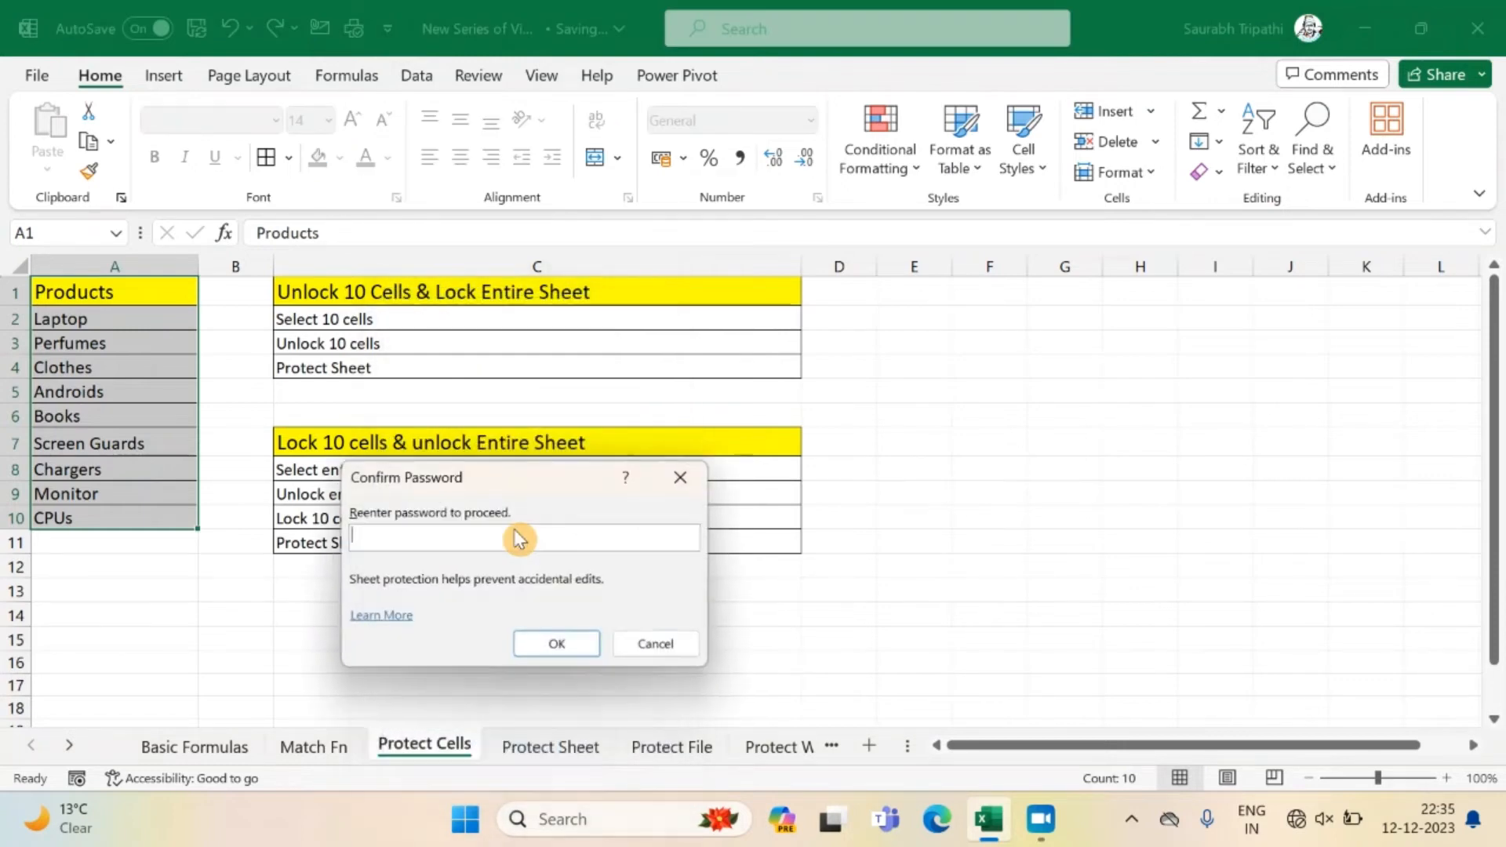
text(123)
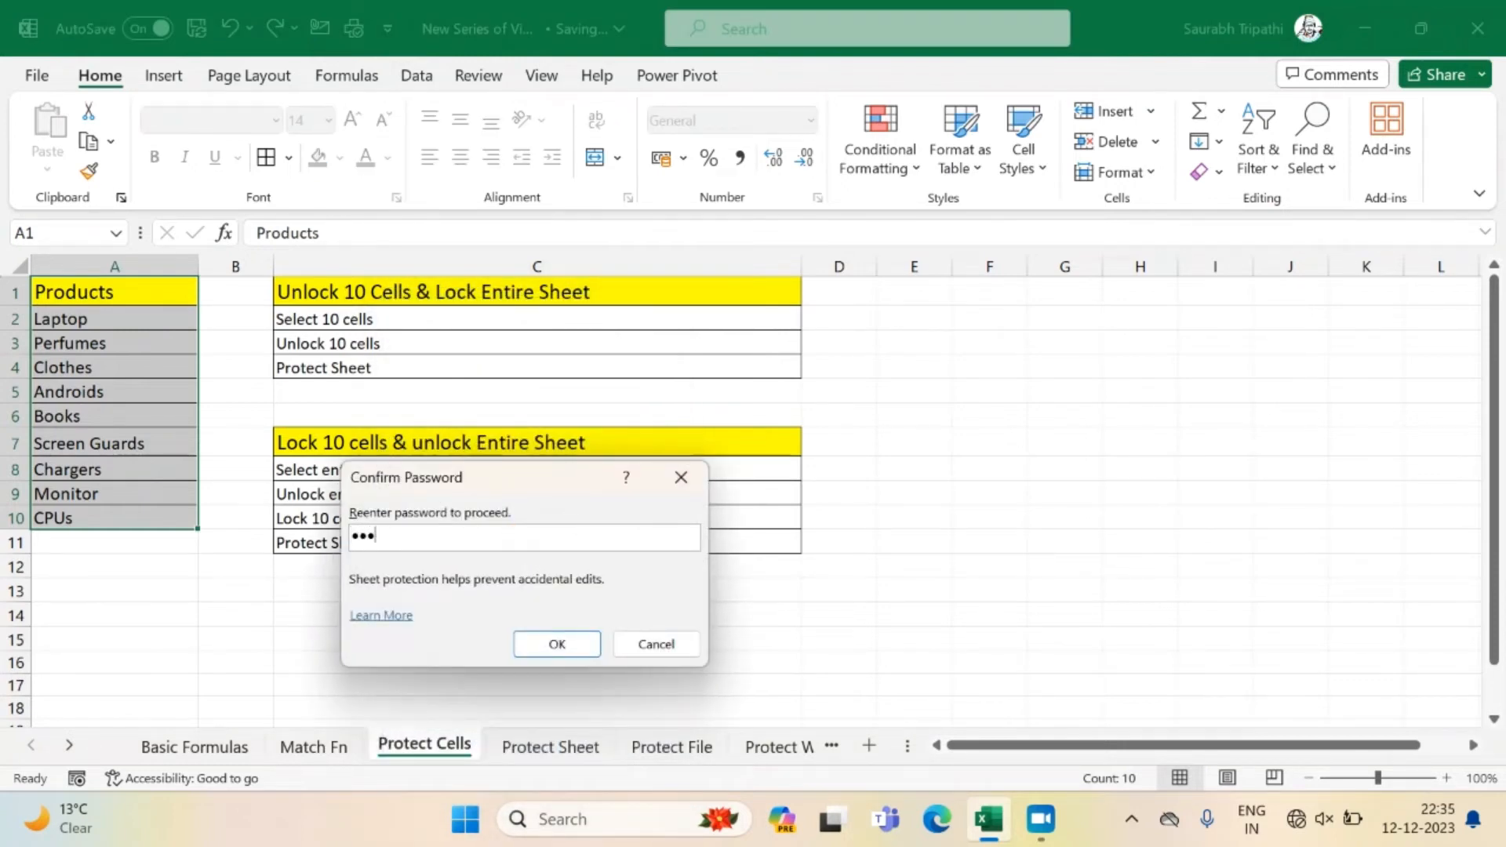
text(4)
key(Return)
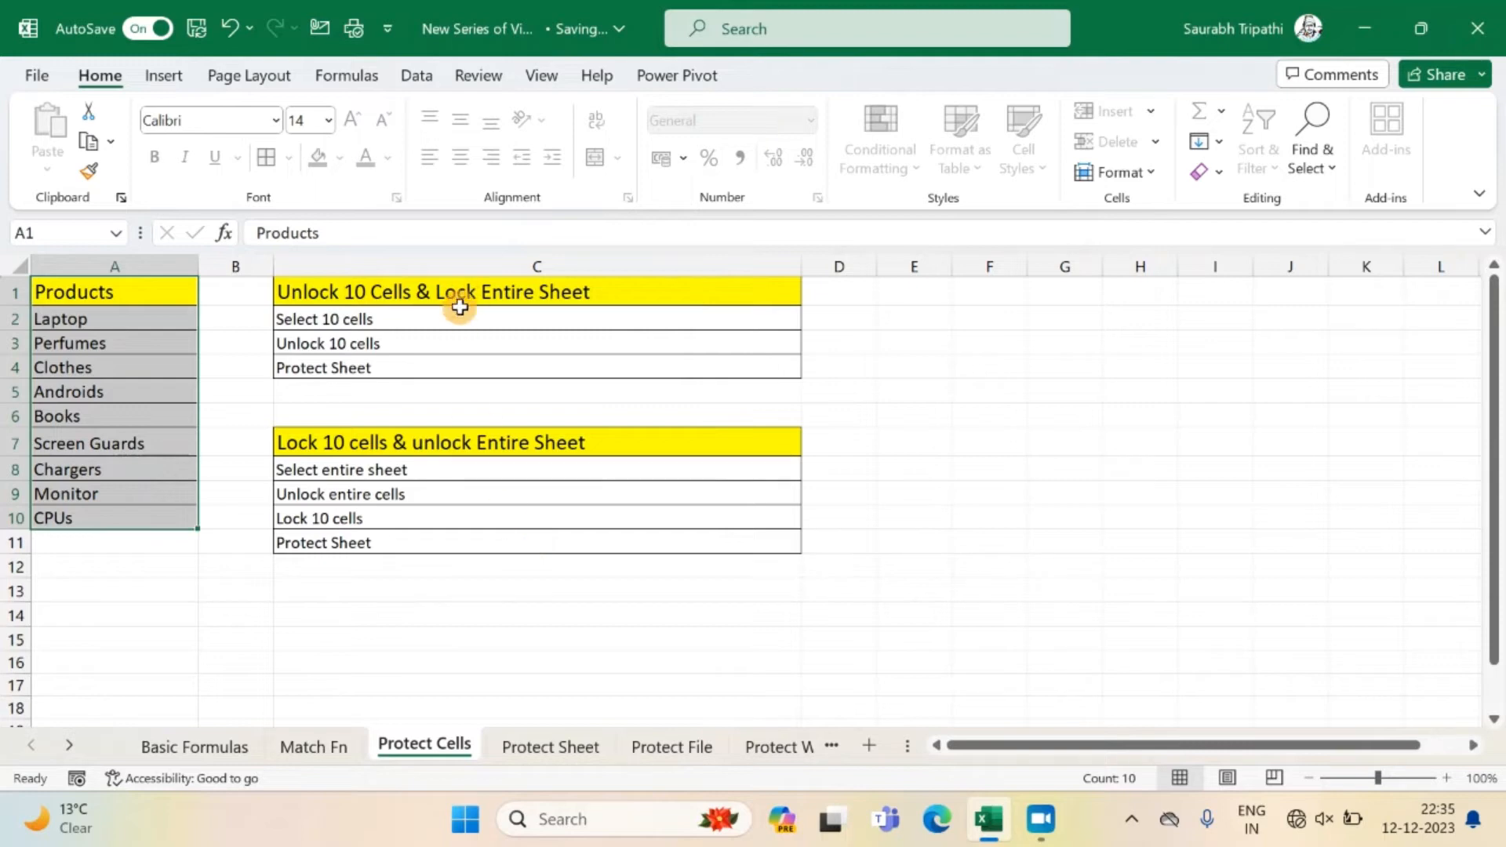
Try to edit locked cell C3 on the protected sheet.
double_click(458, 346)
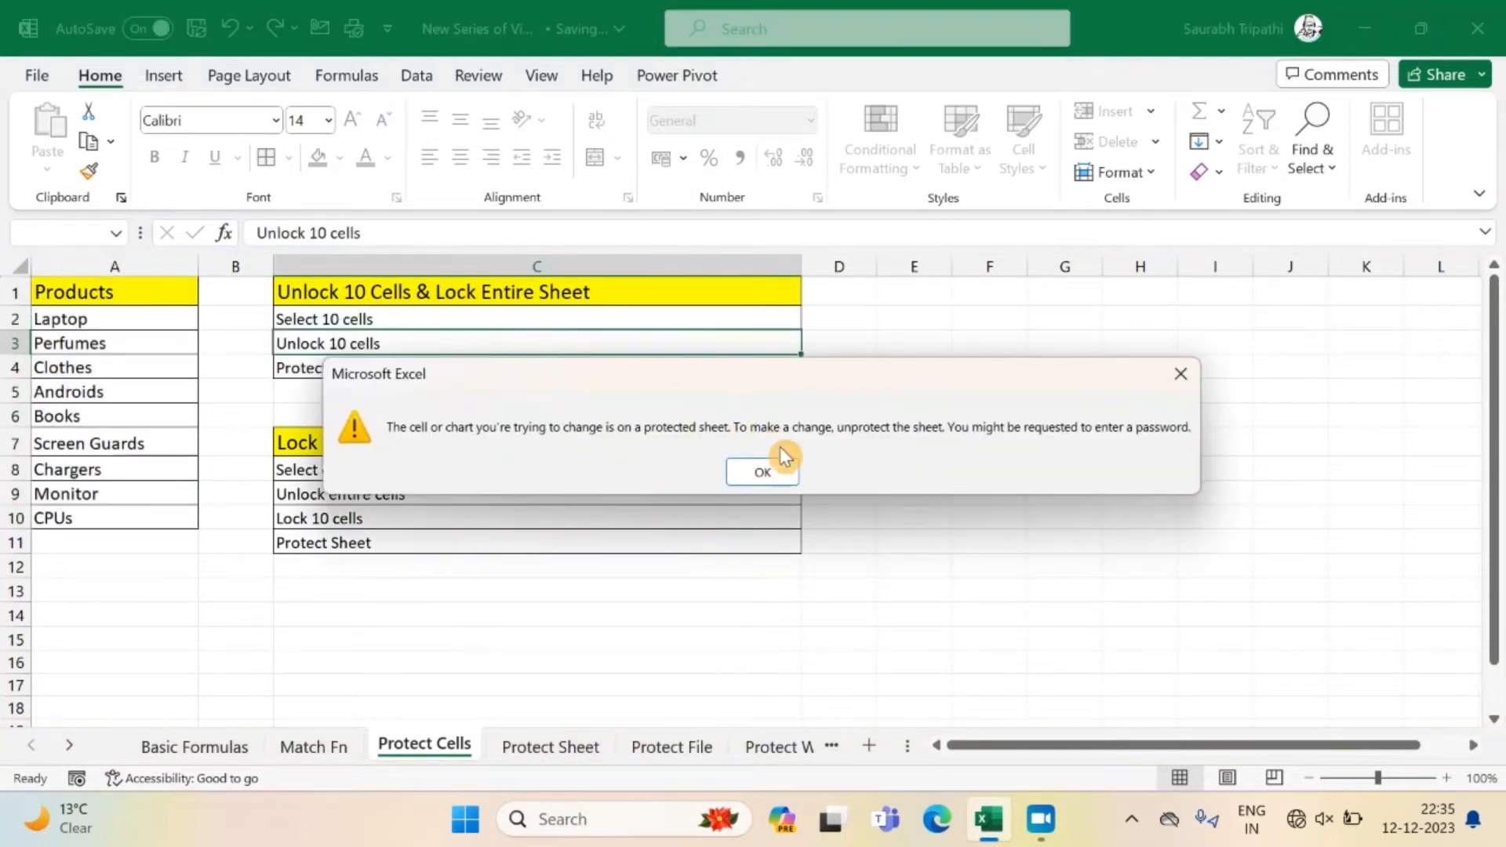
click(783, 469)
click(753, 550)
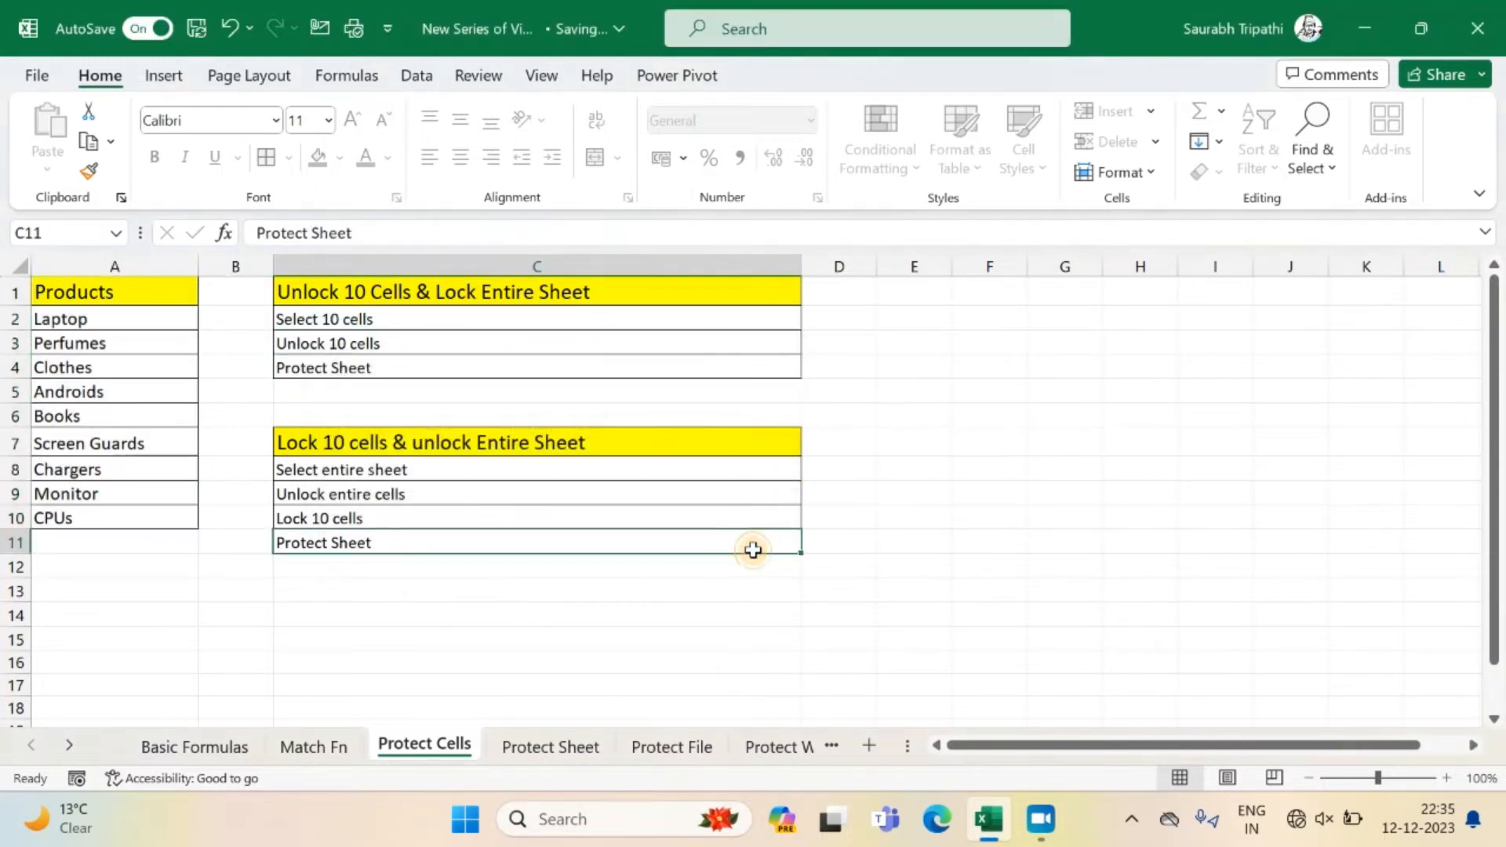
Change the text in unlocked product cell A7 to "Screen Guard".
double_click(119, 433)
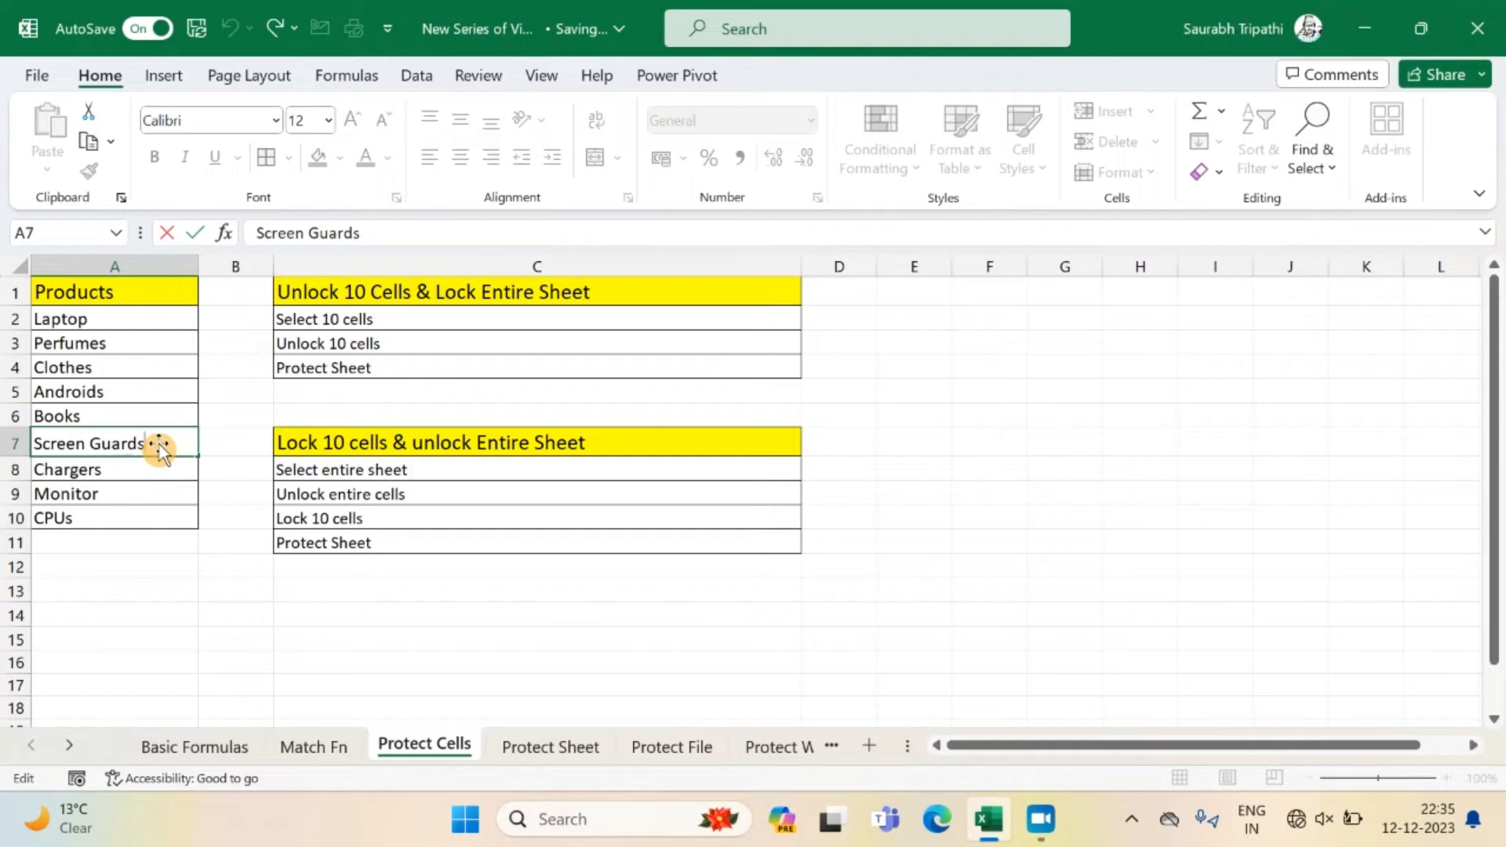
key(BackSpace)
key(Return)
key(Return)
key(Return)
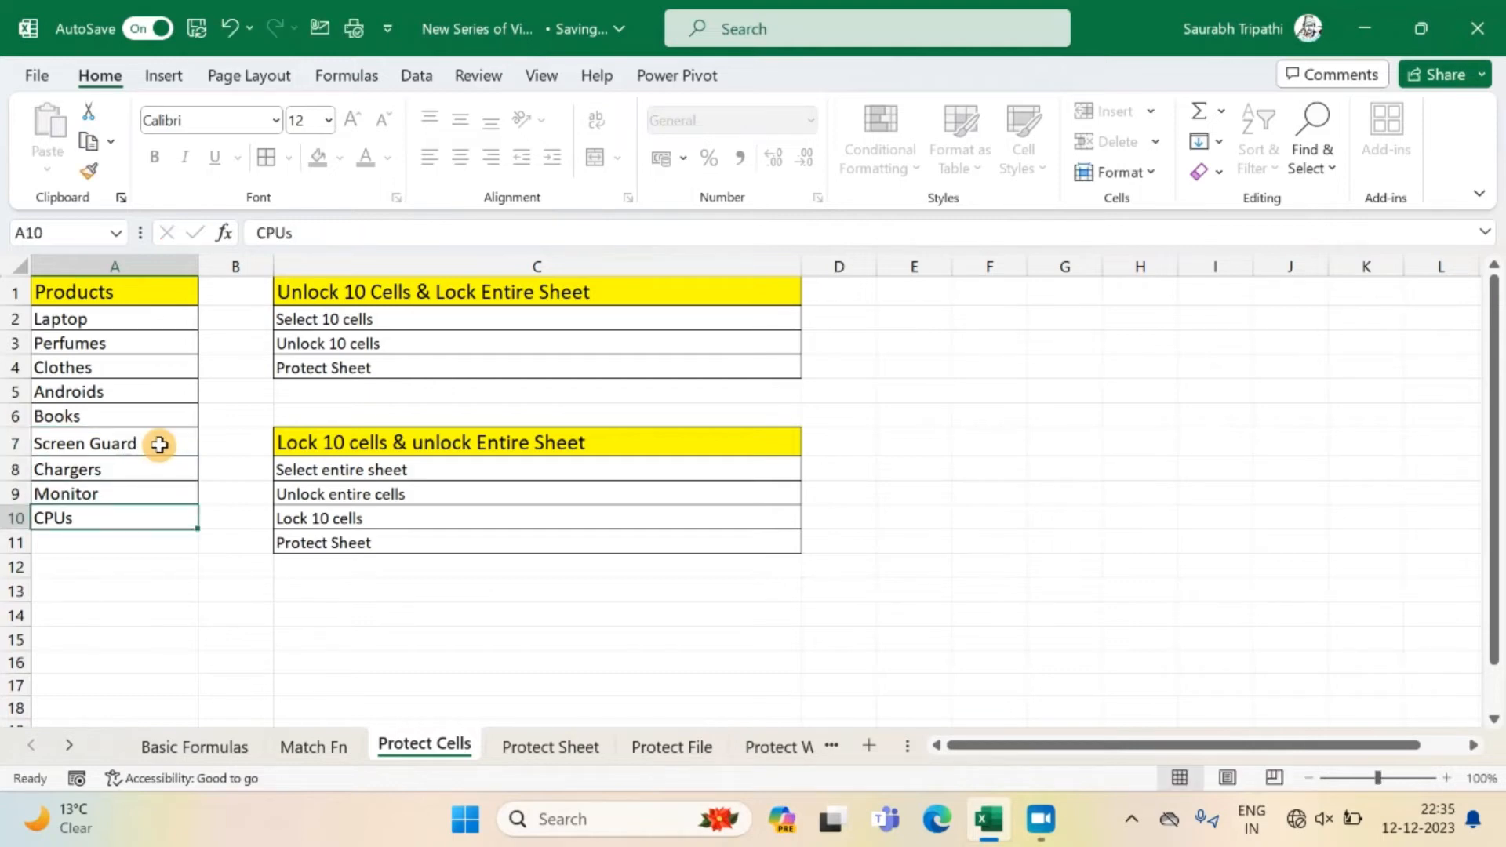
Try to edit the empty cell A11 just below the product list.
key(Return)
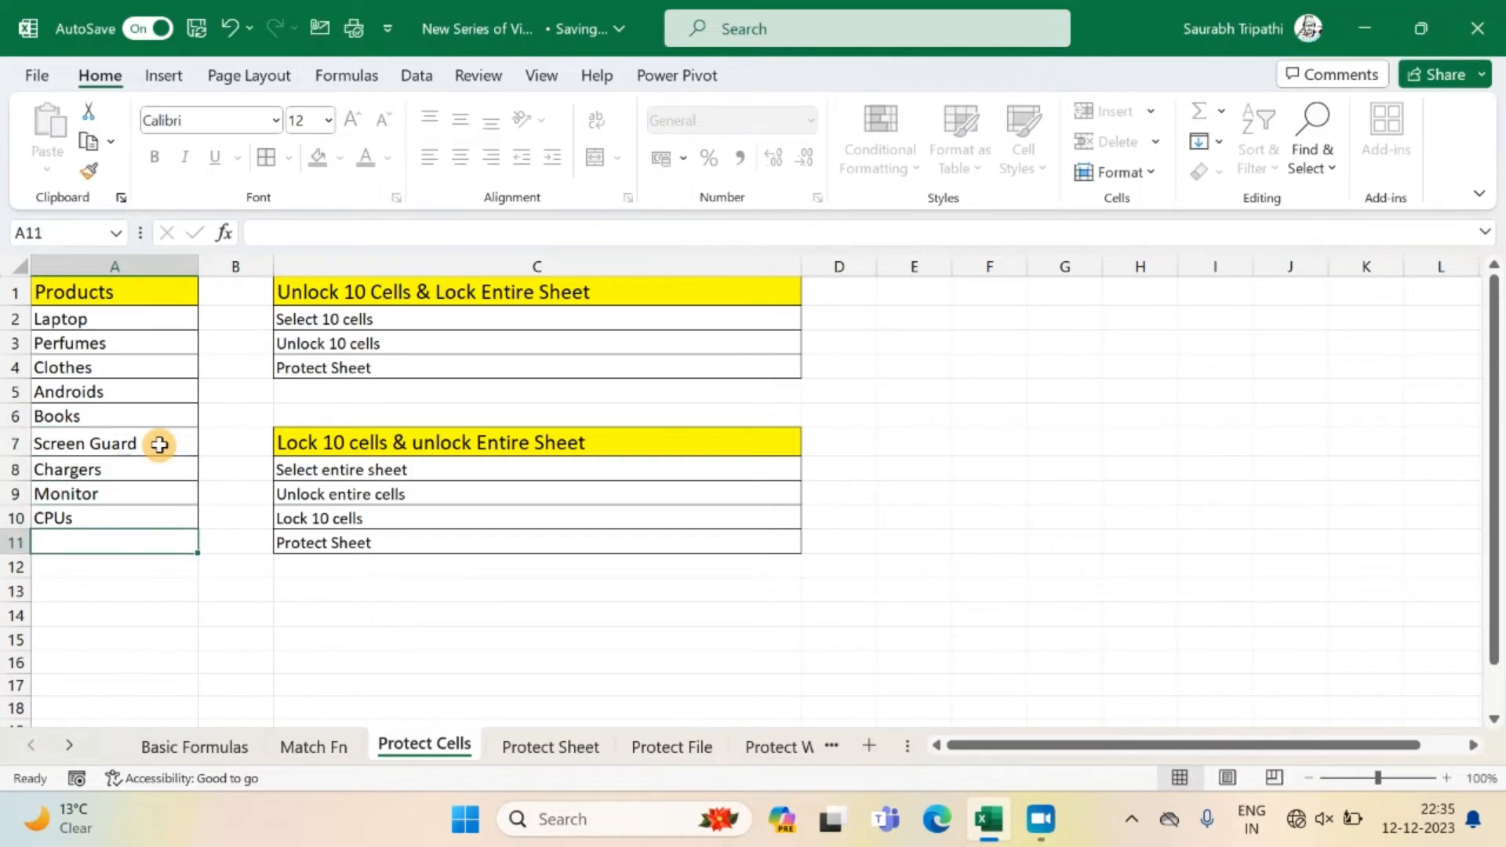
double_click(159, 444)
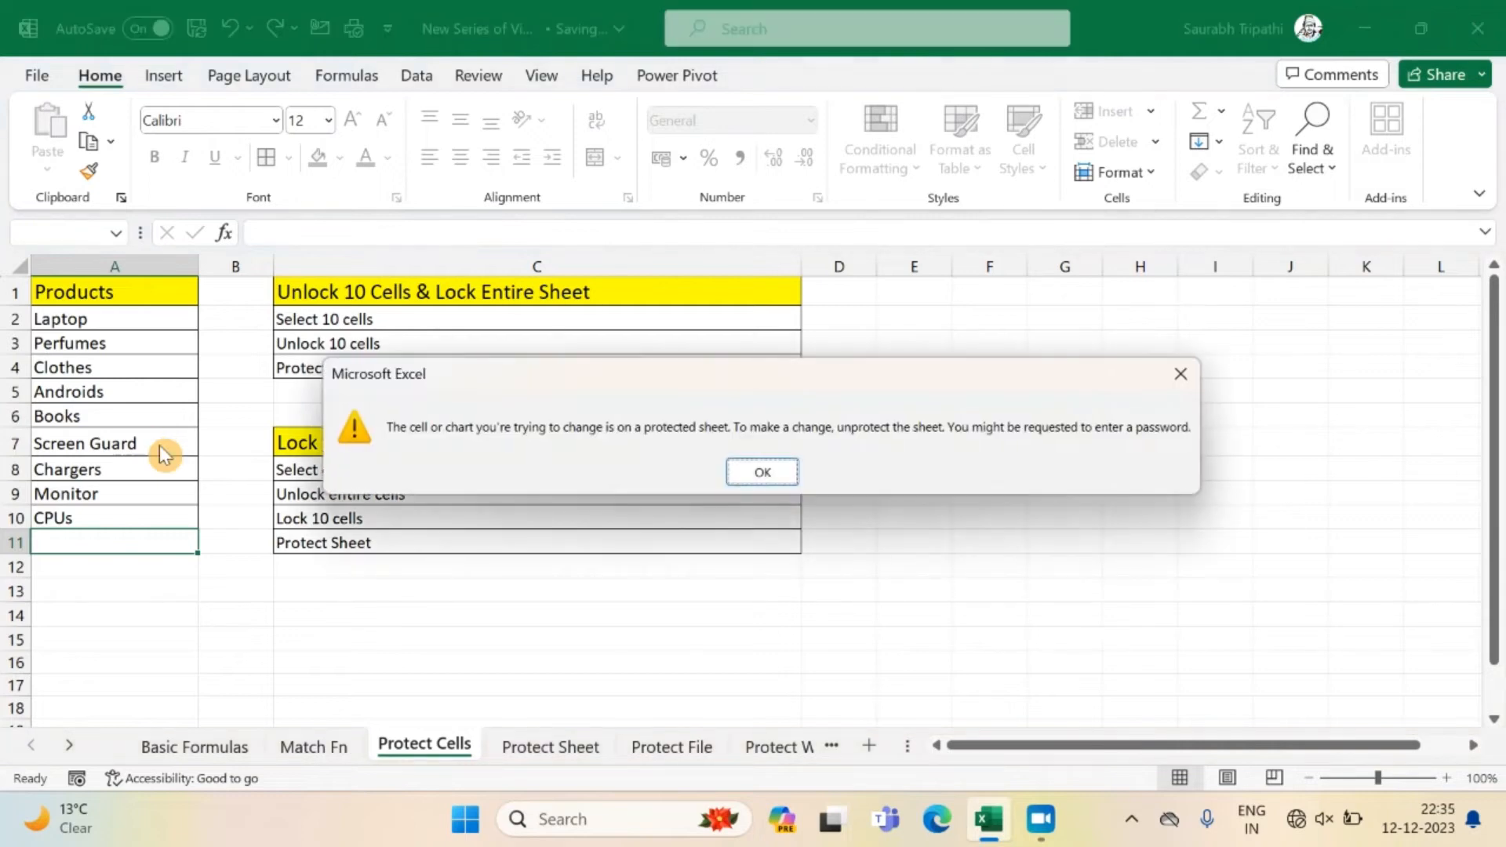
key(Return)
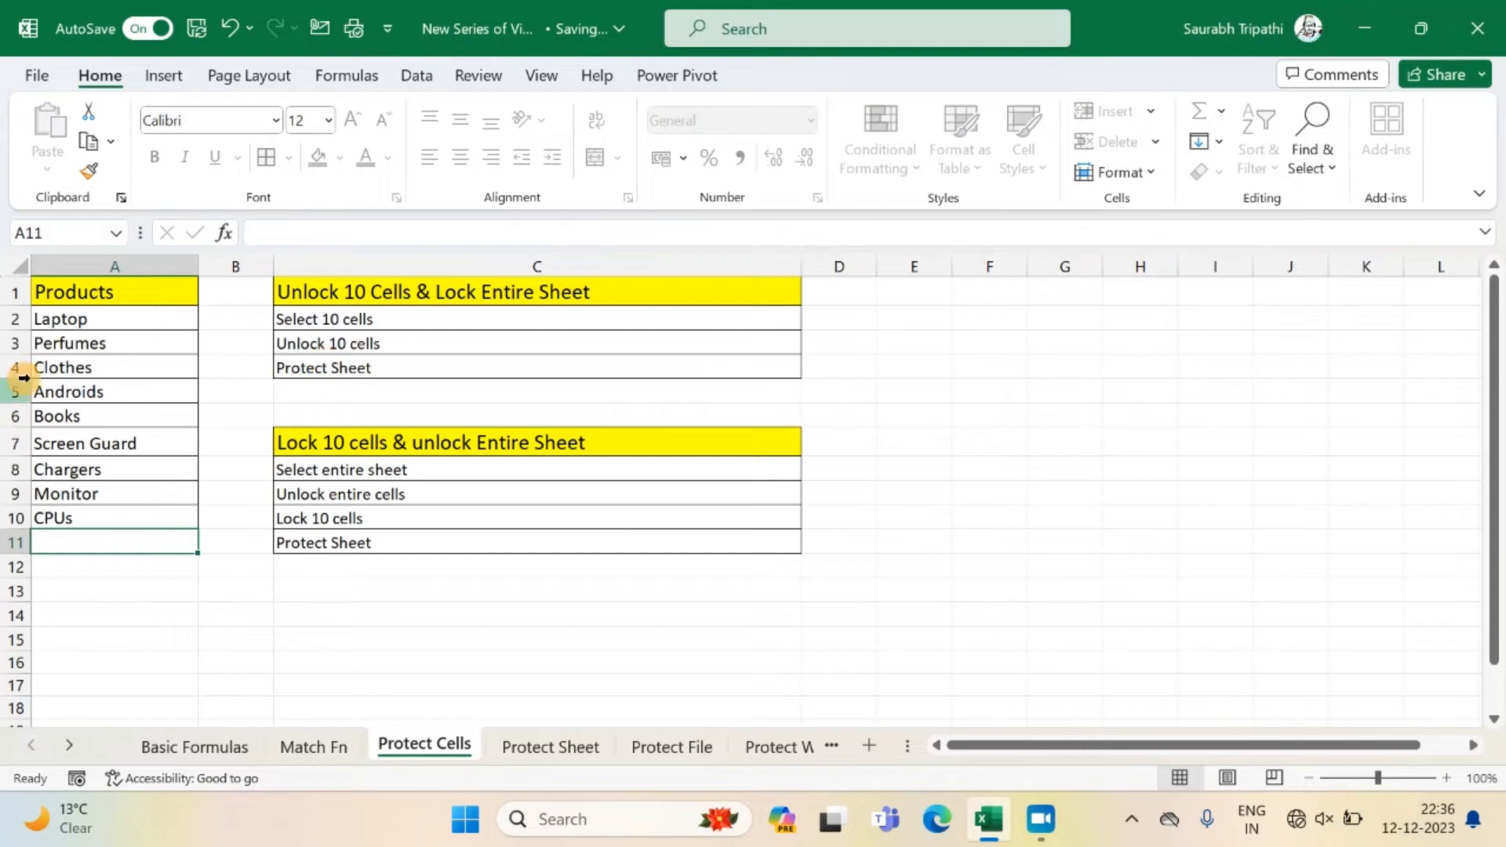
click(84, 290)
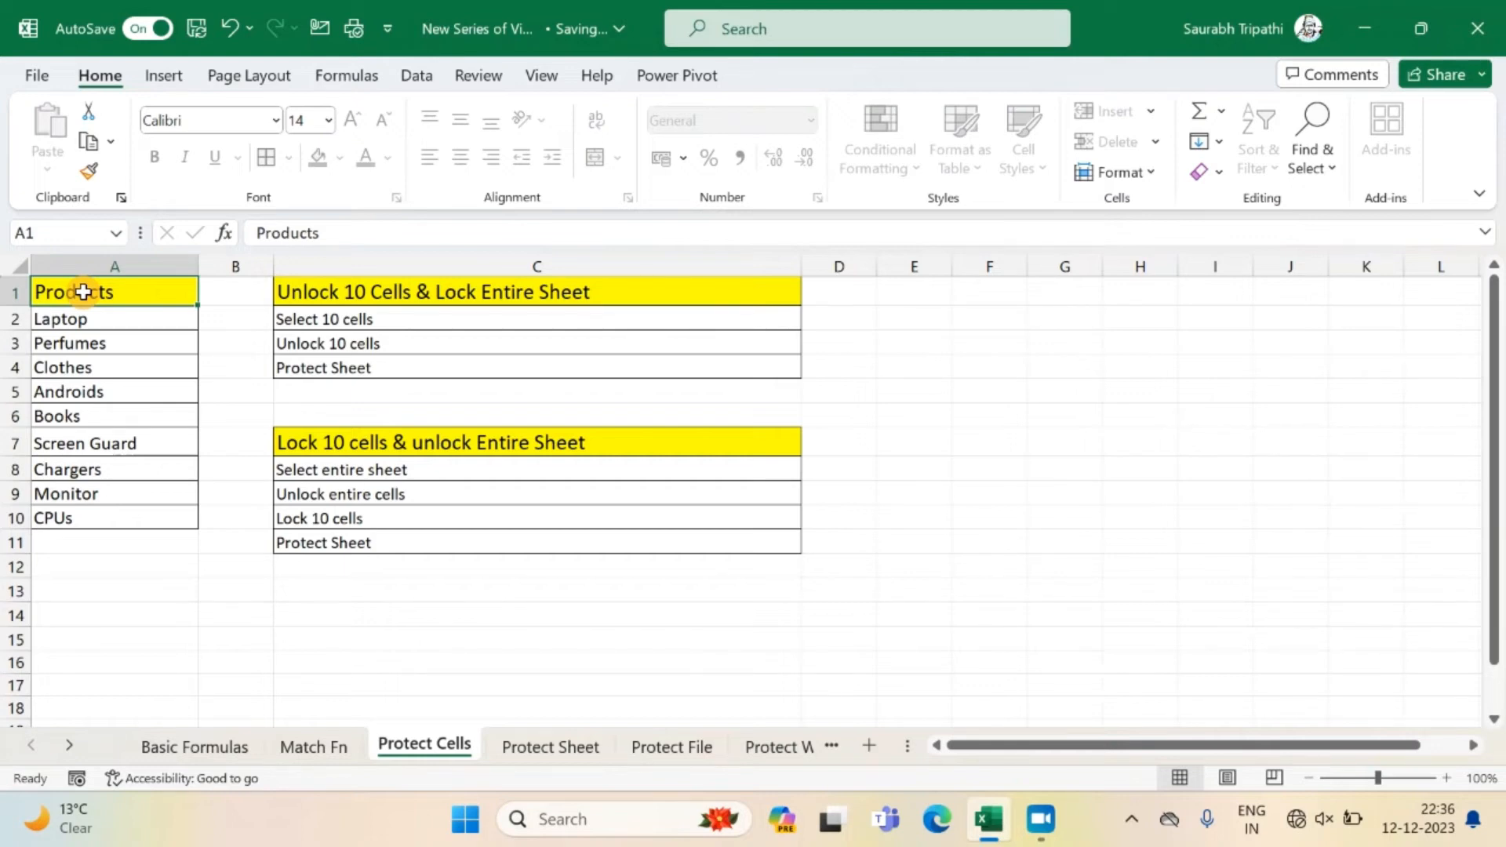
click(20, 265)
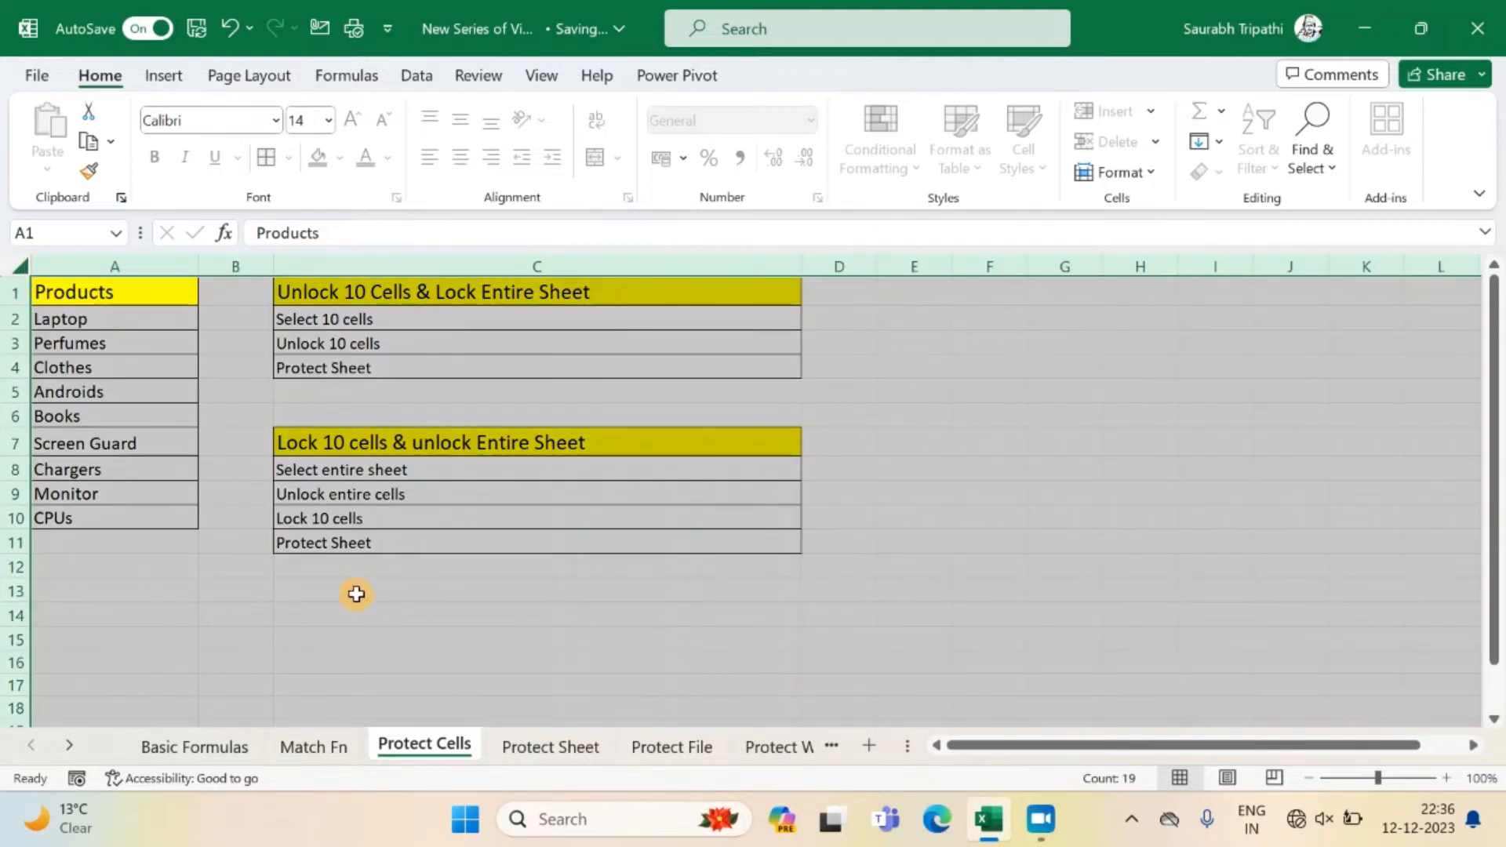
click(380, 661)
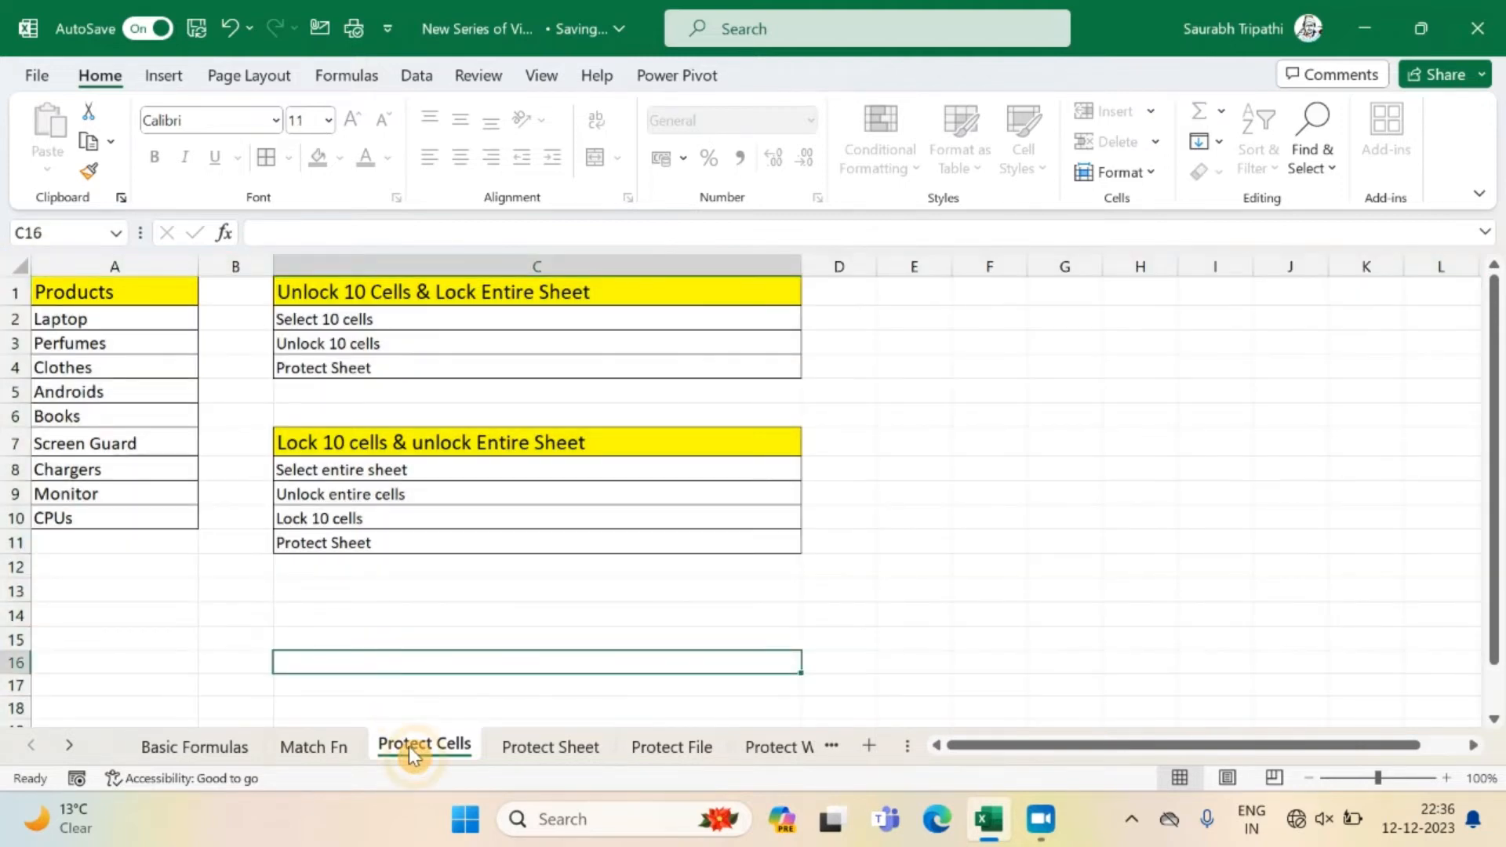
Unprotect the Protect Cells sheet by entering the sheet password.
right_click(412, 744)
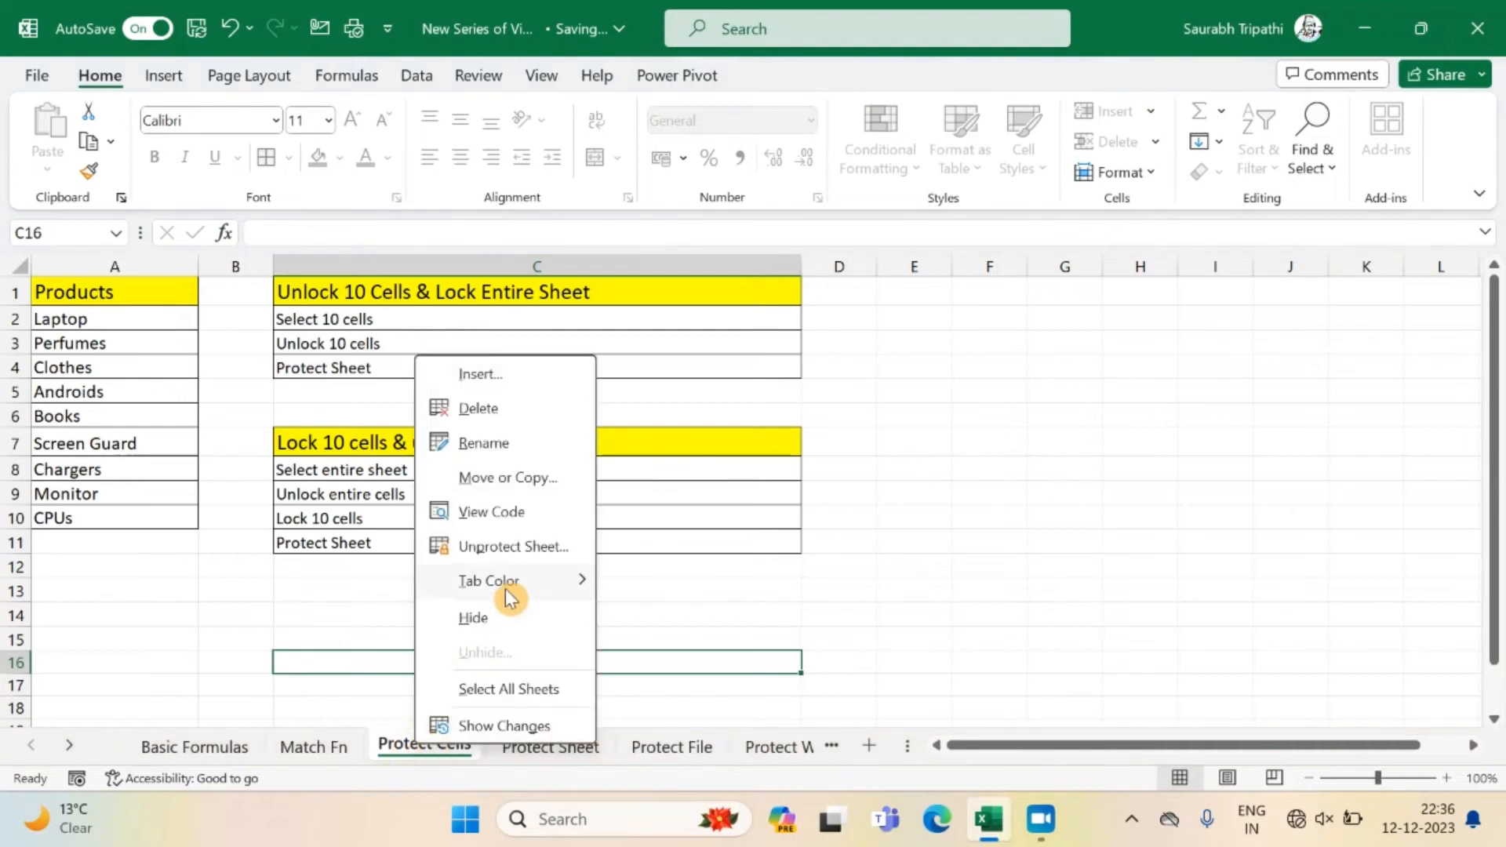
click(514, 547)
text(12)
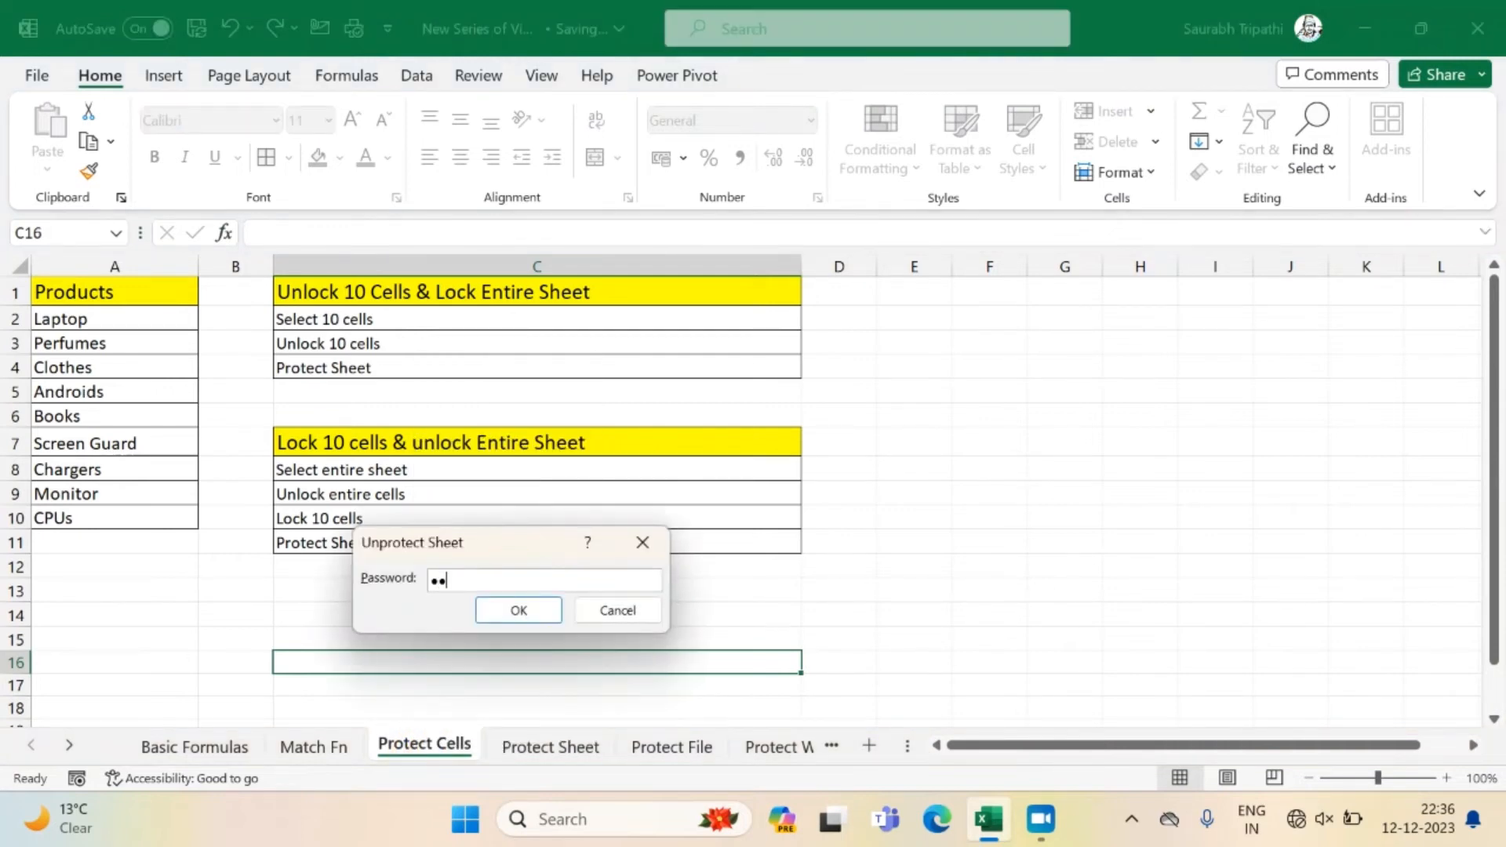
key(Return)
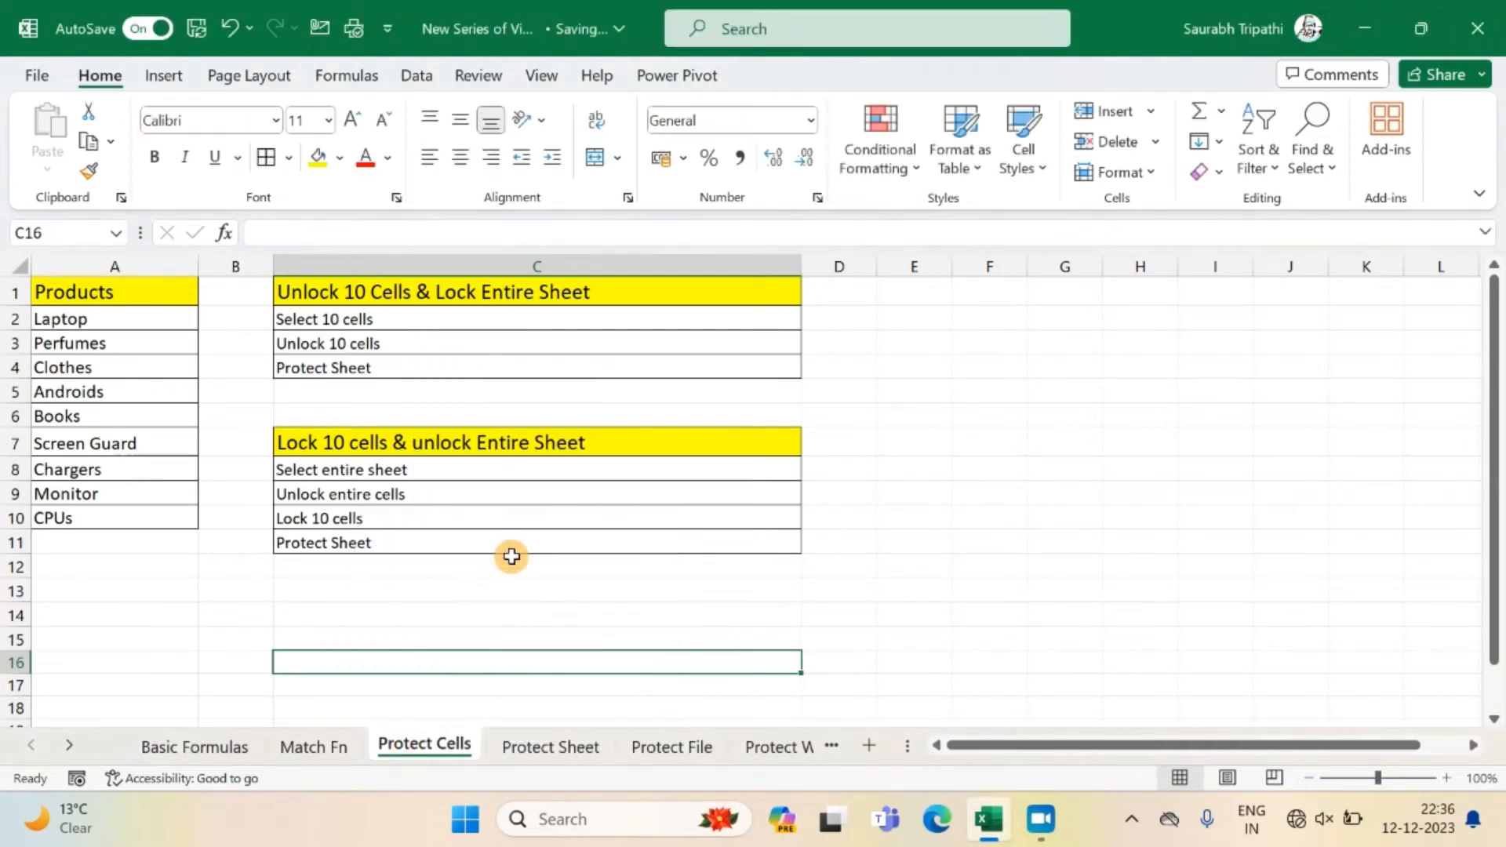
Unlock every cell of the sheet by turning off the Locked protection setting for the whole worksheet.
click(466, 517)
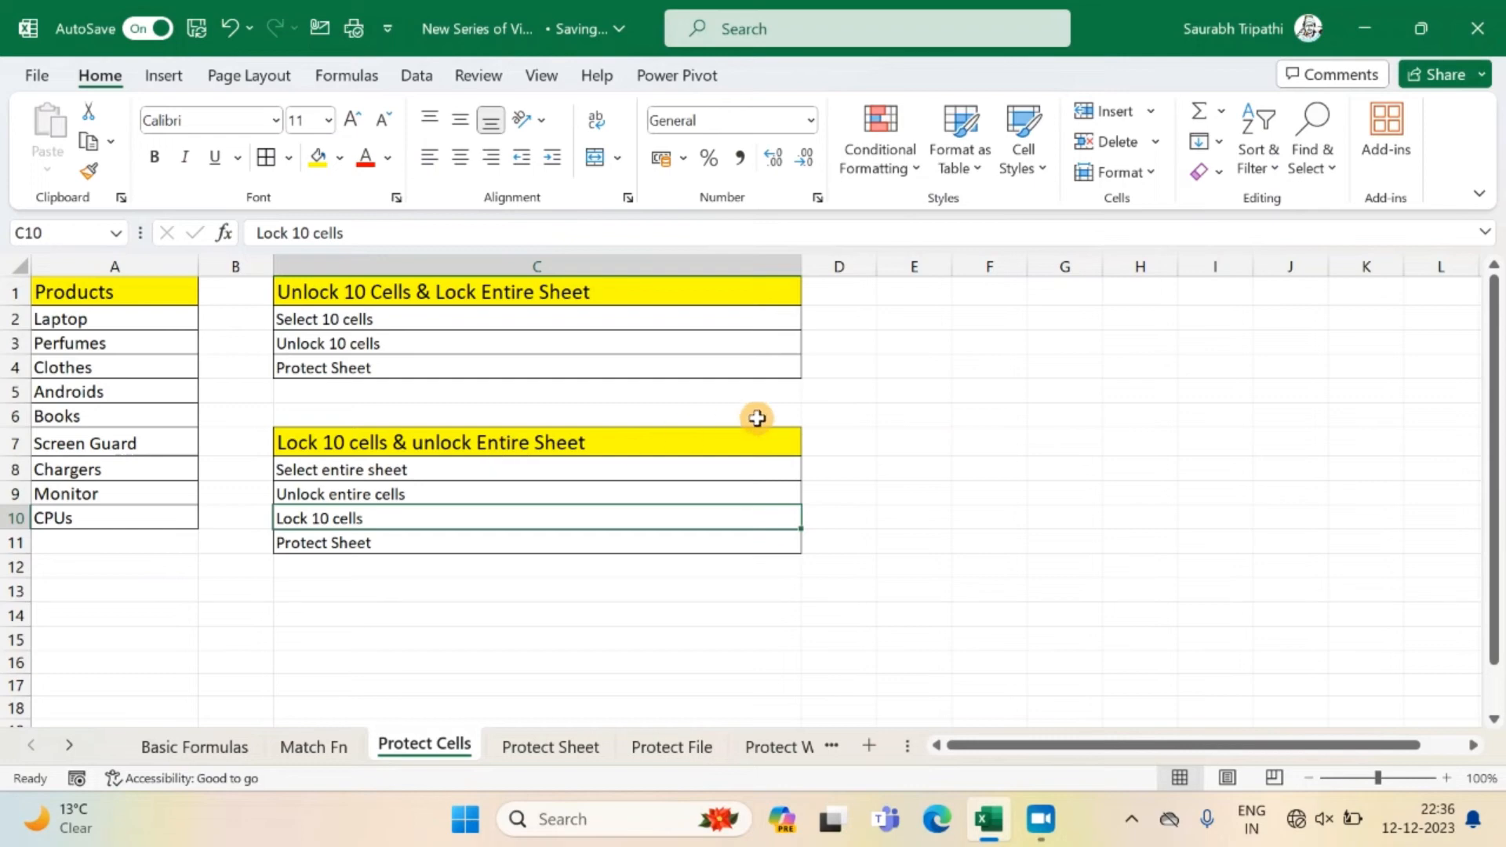
click(22, 260)
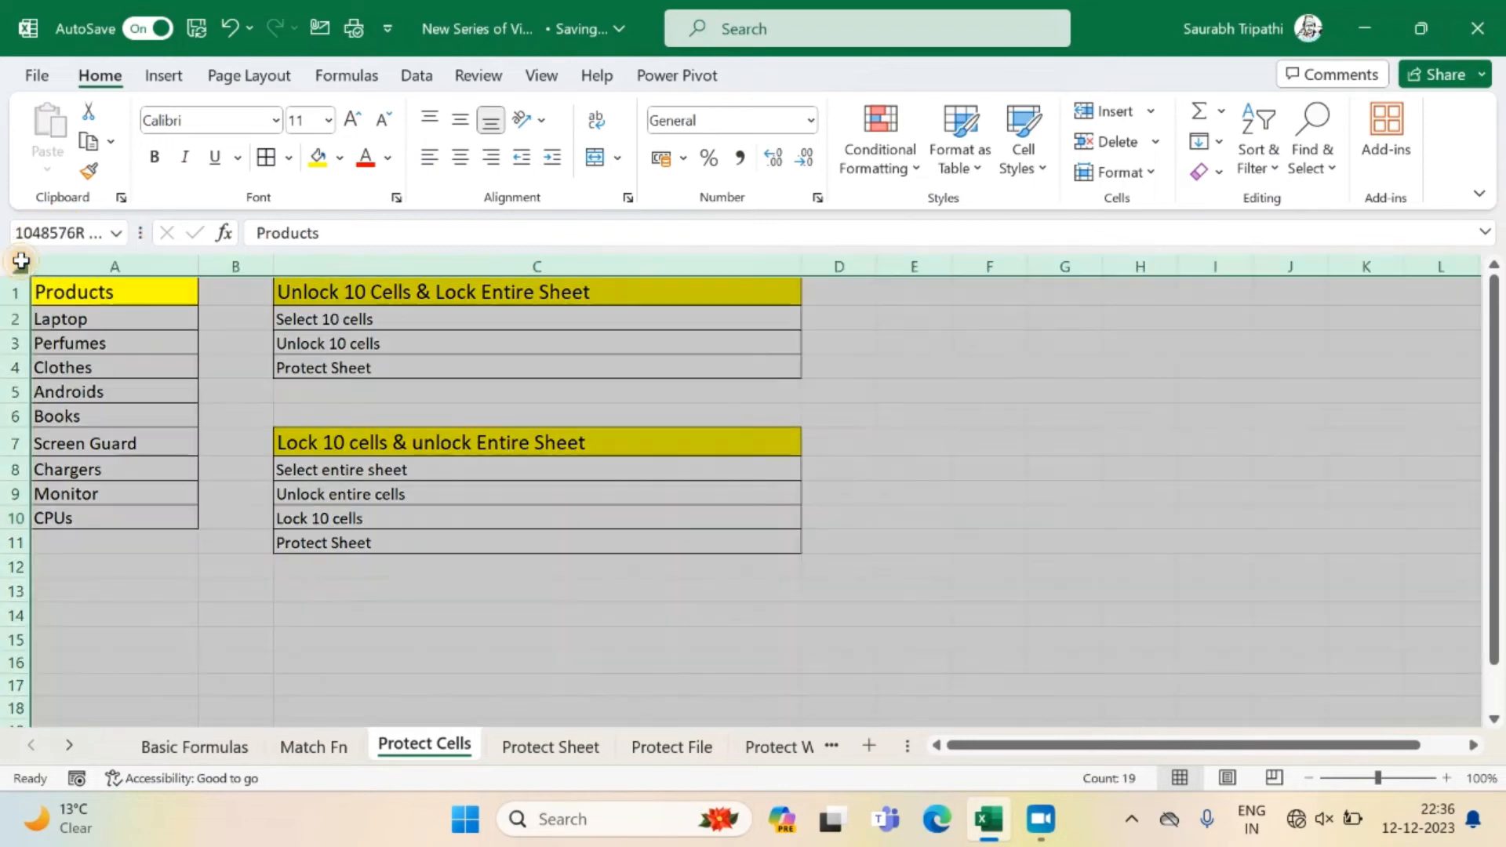
right_click(239, 455)
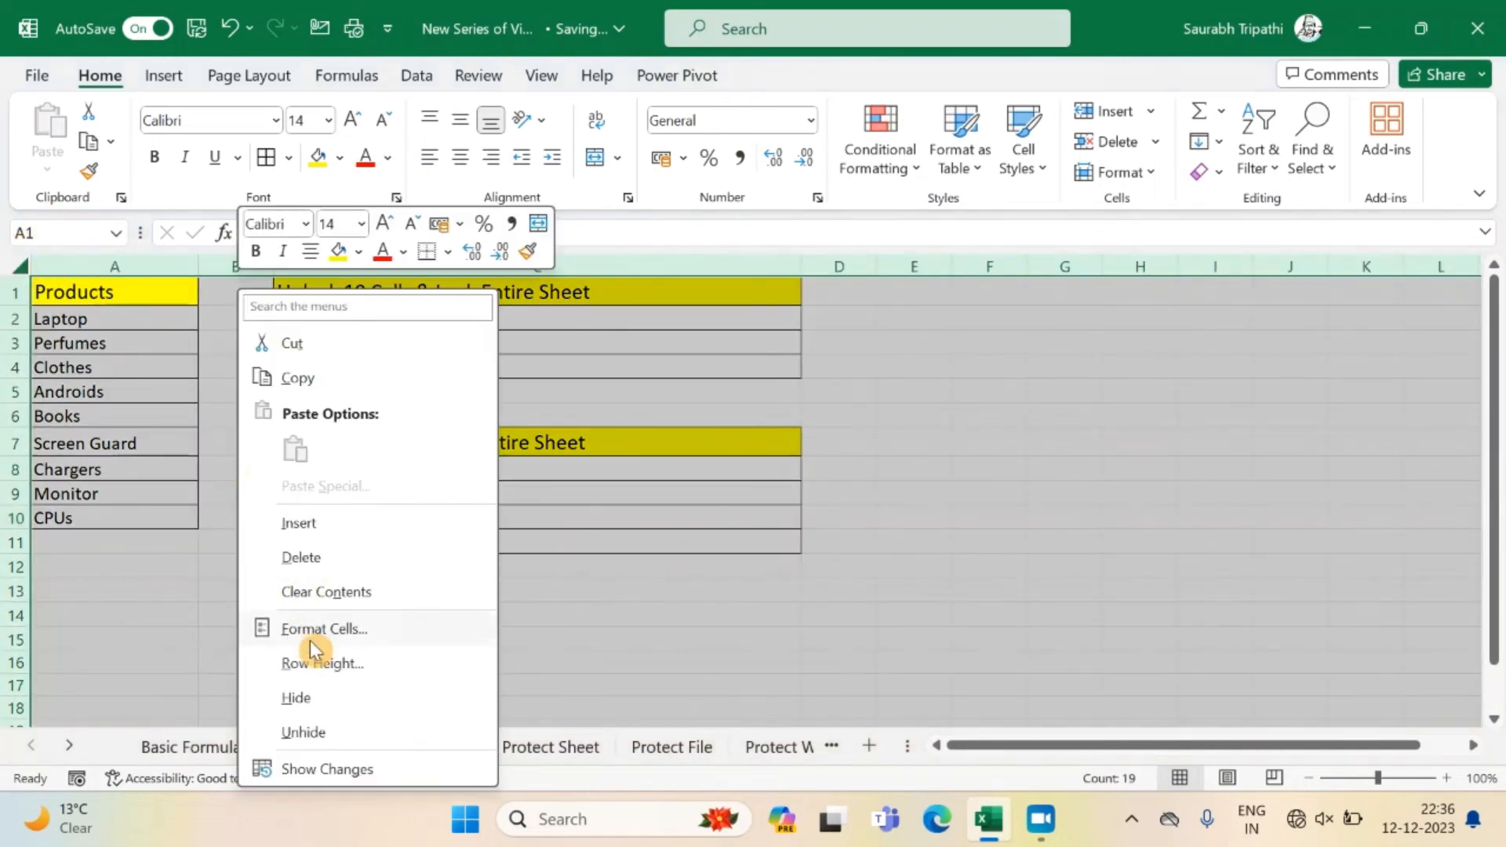
click(361, 632)
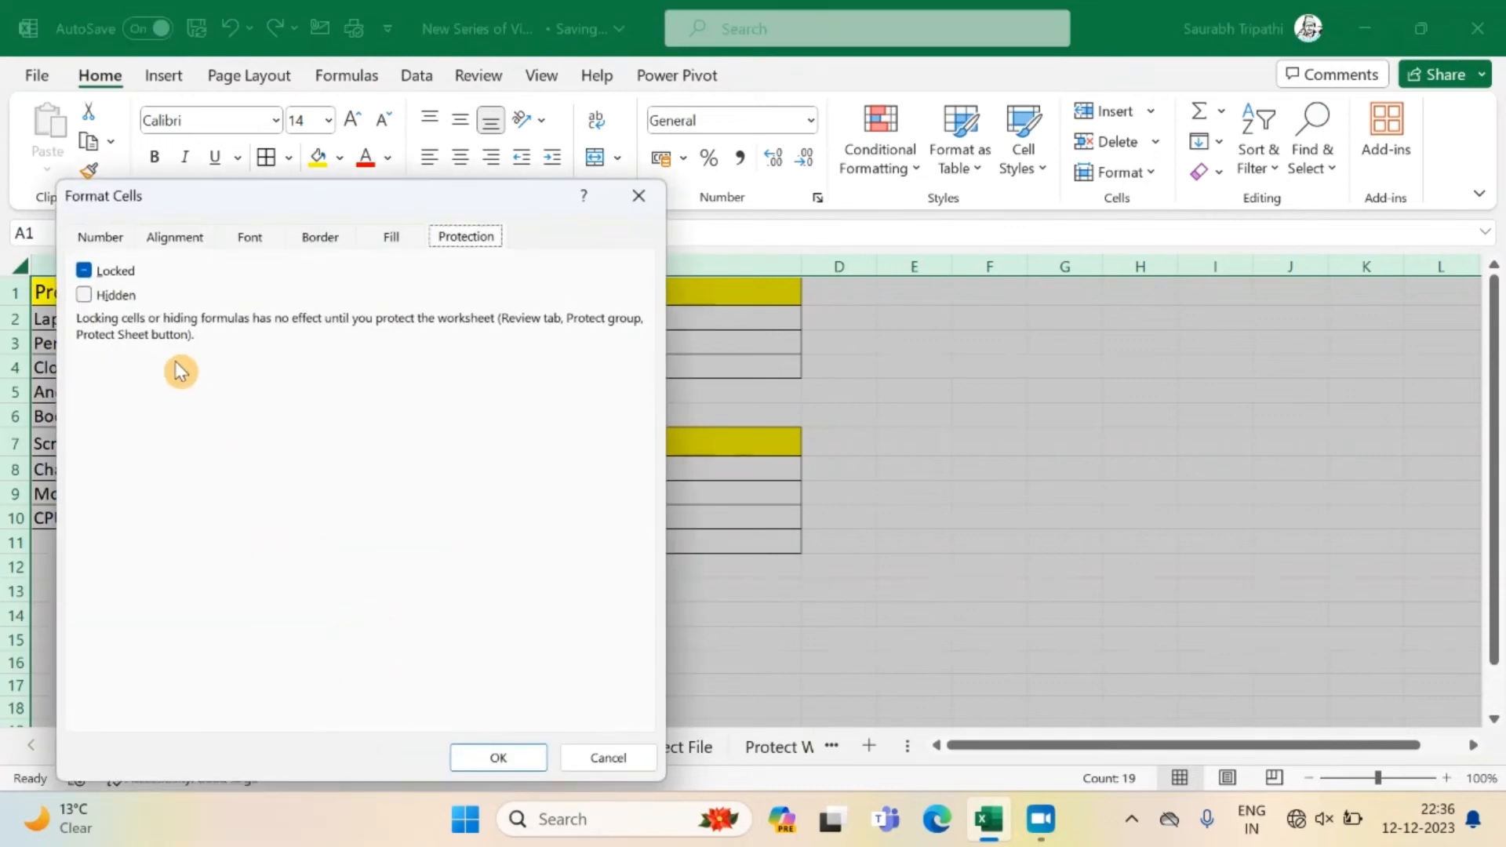
click(84, 270)
click(502, 757)
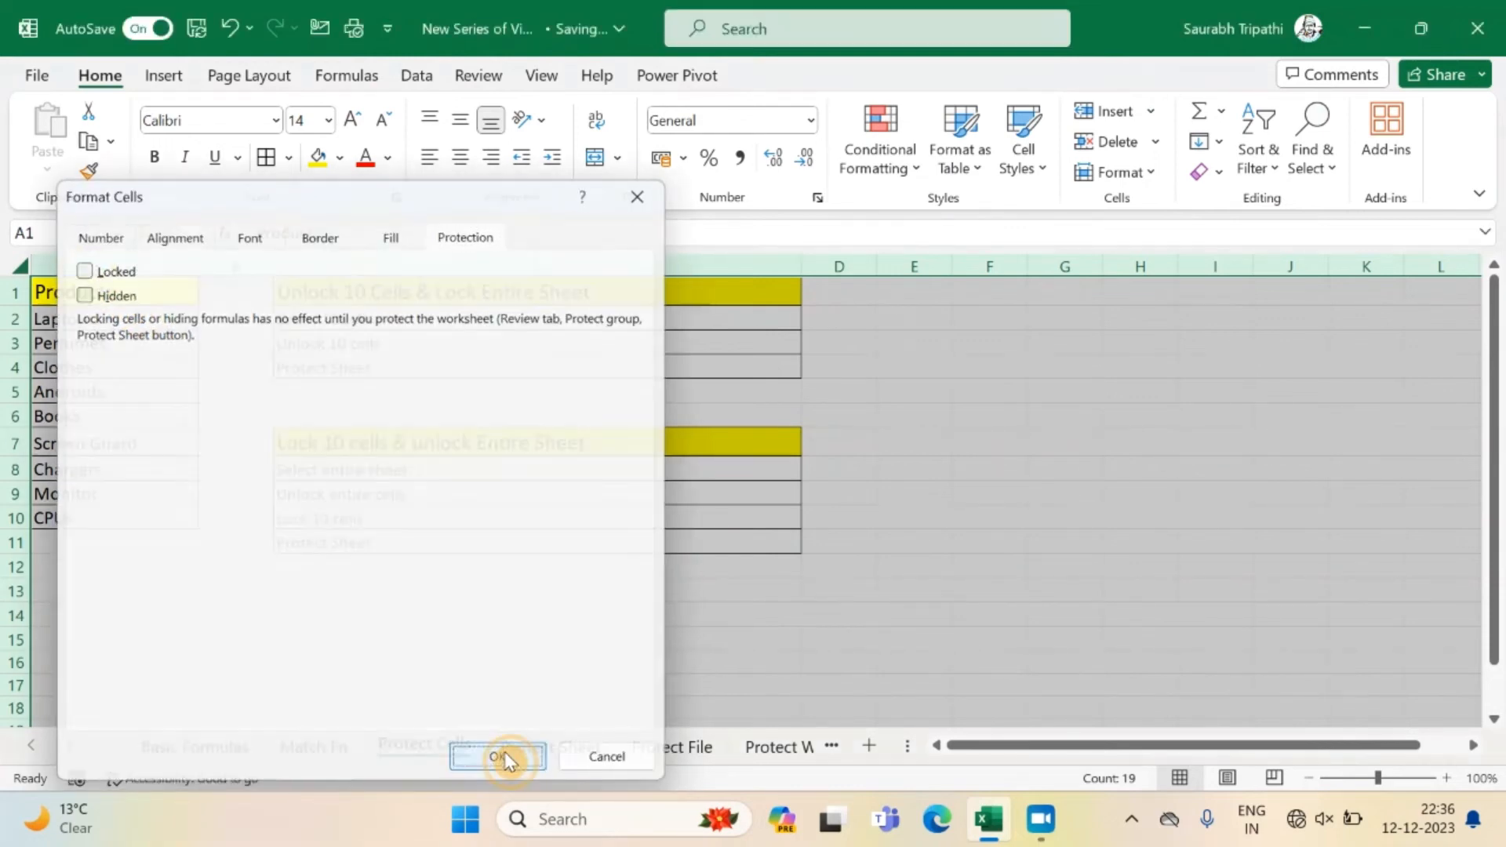
Lock only the product list cells A1:A10 by turning on their Locked protection setting.
click(87, 294)
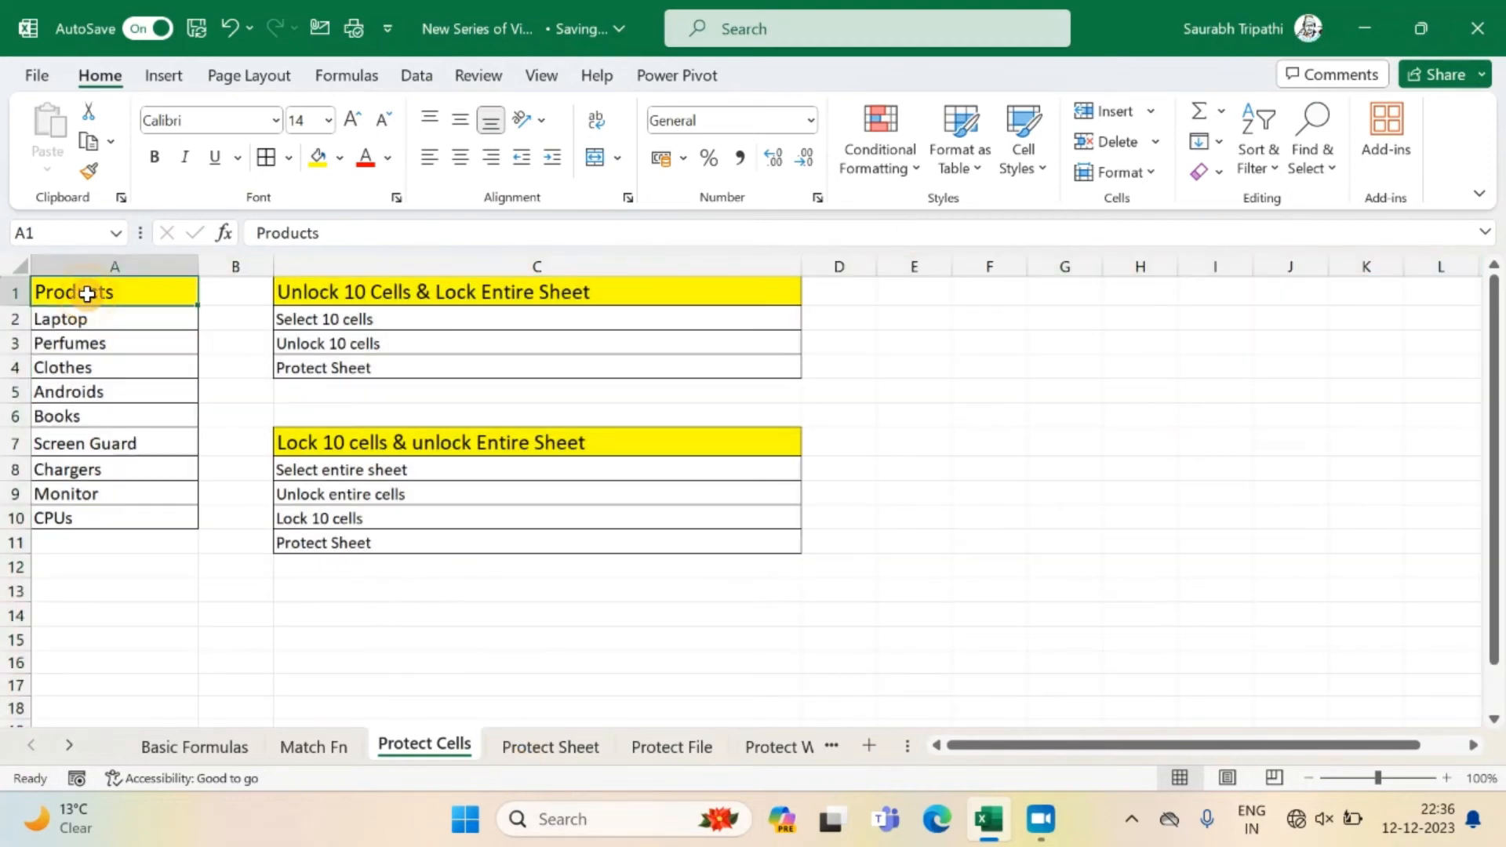
key(ctrl+shift+Down)
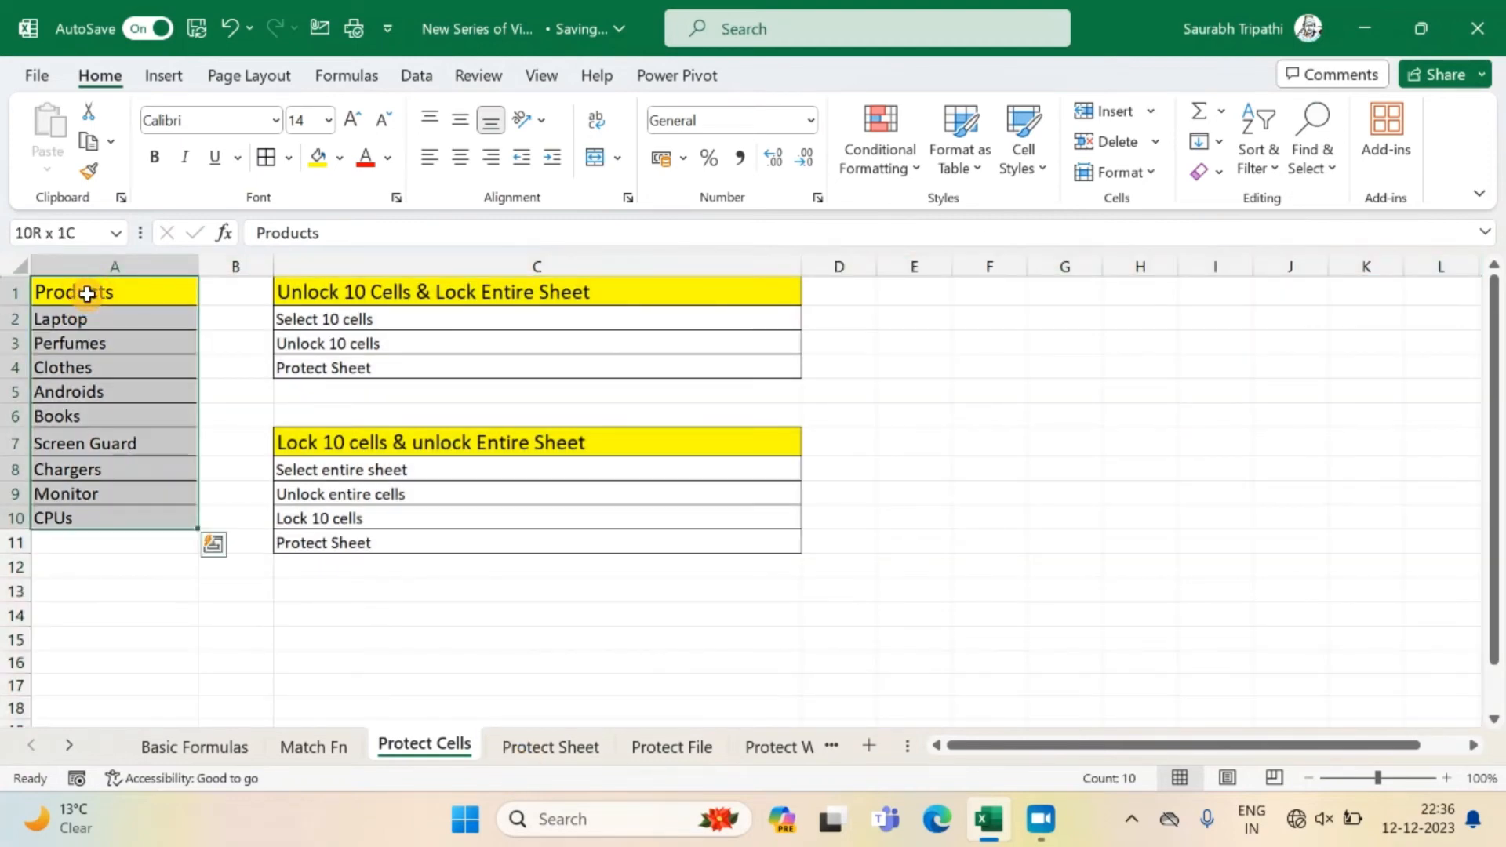
right_click(88, 293)
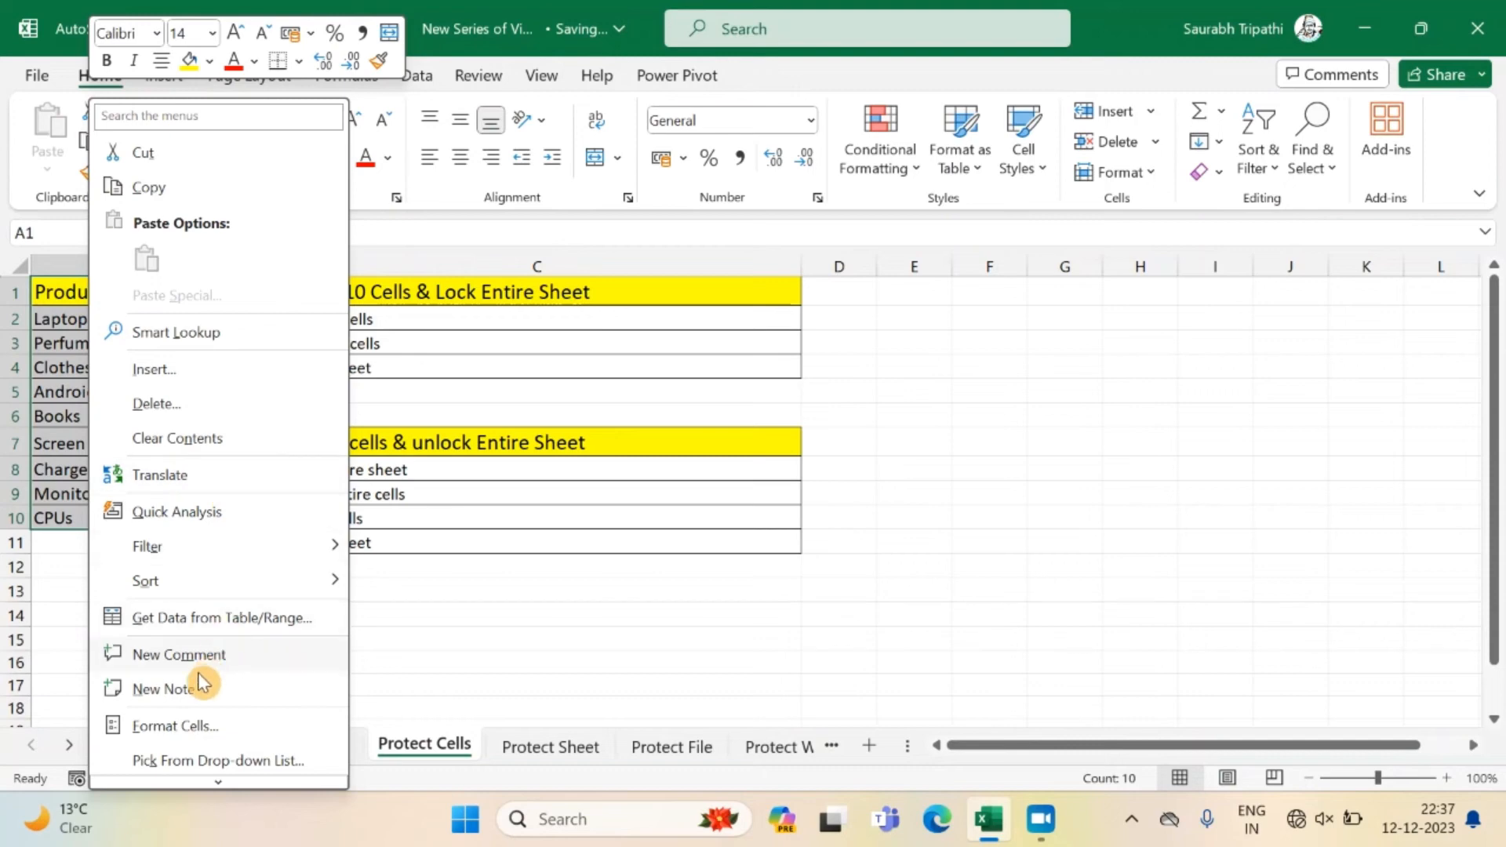
click(193, 726)
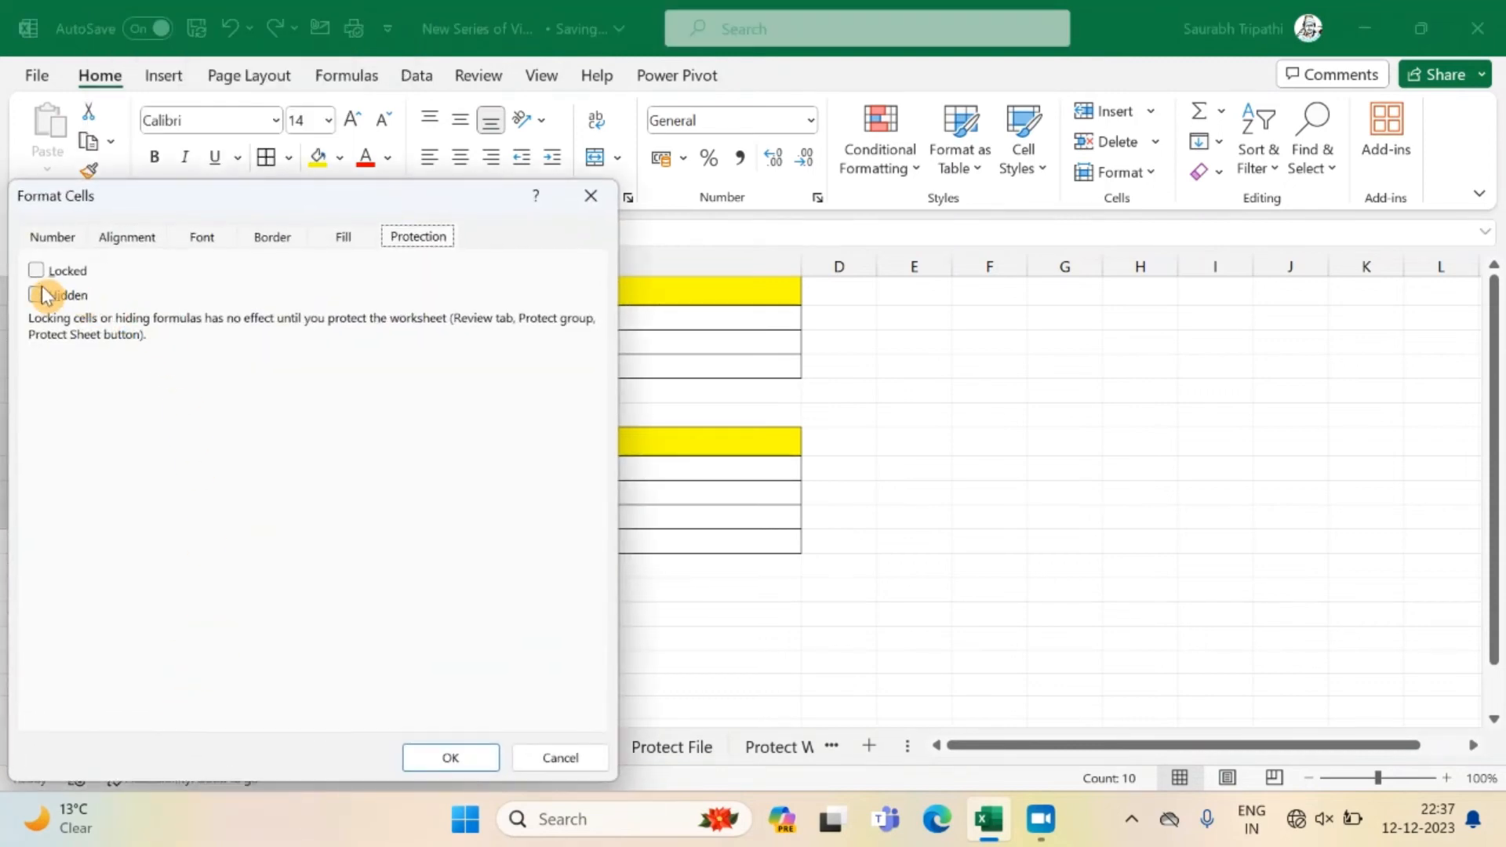
click(37, 271)
click(38, 273)
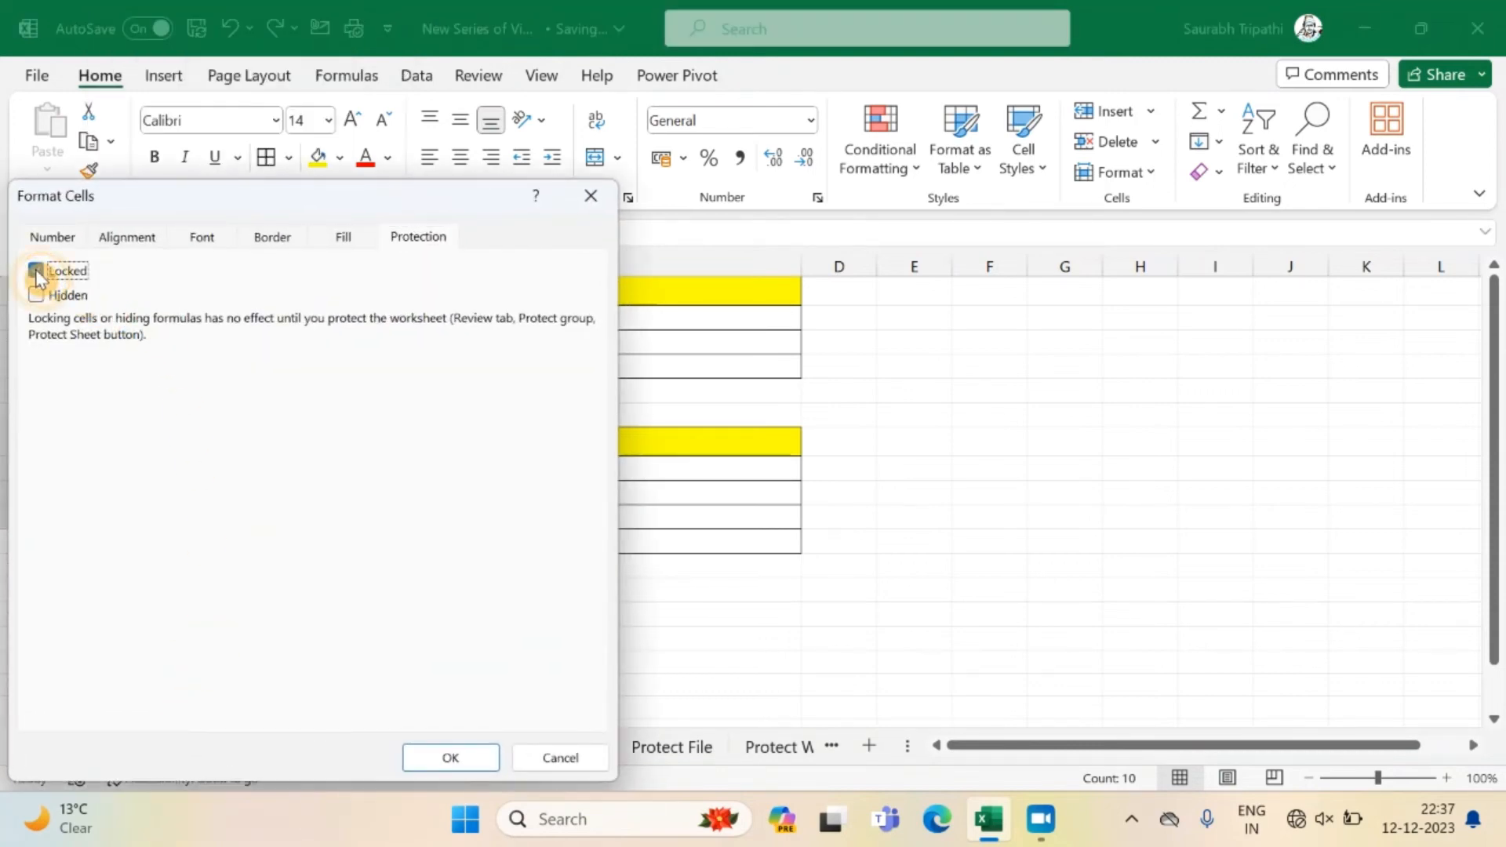
click(465, 759)
Protect the Protect Cells sheet again with the default permissions, entering and confirming the sheet password.
click(469, 617)
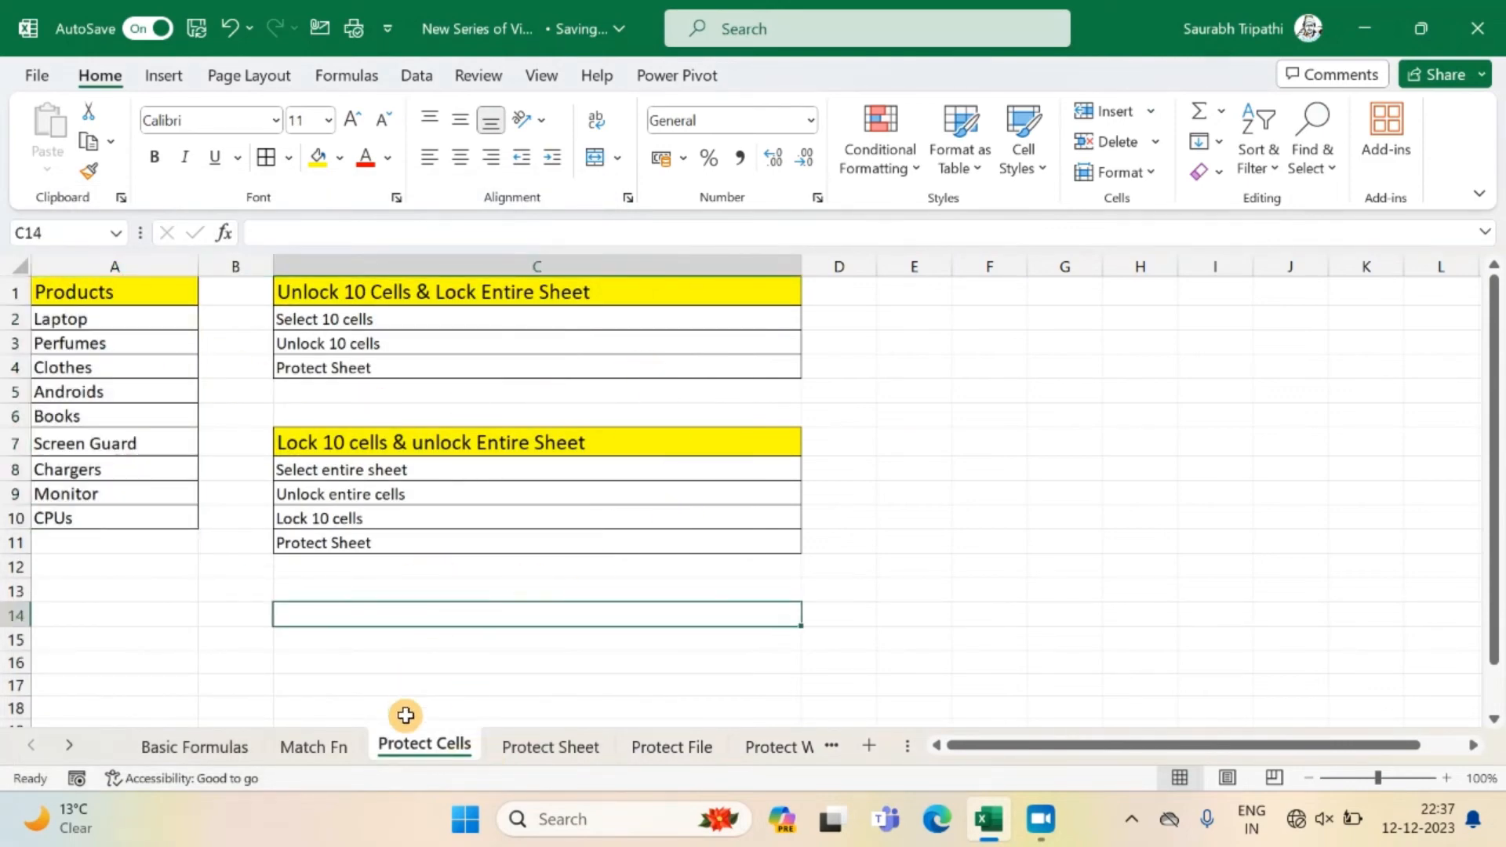
right_click(414, 743)
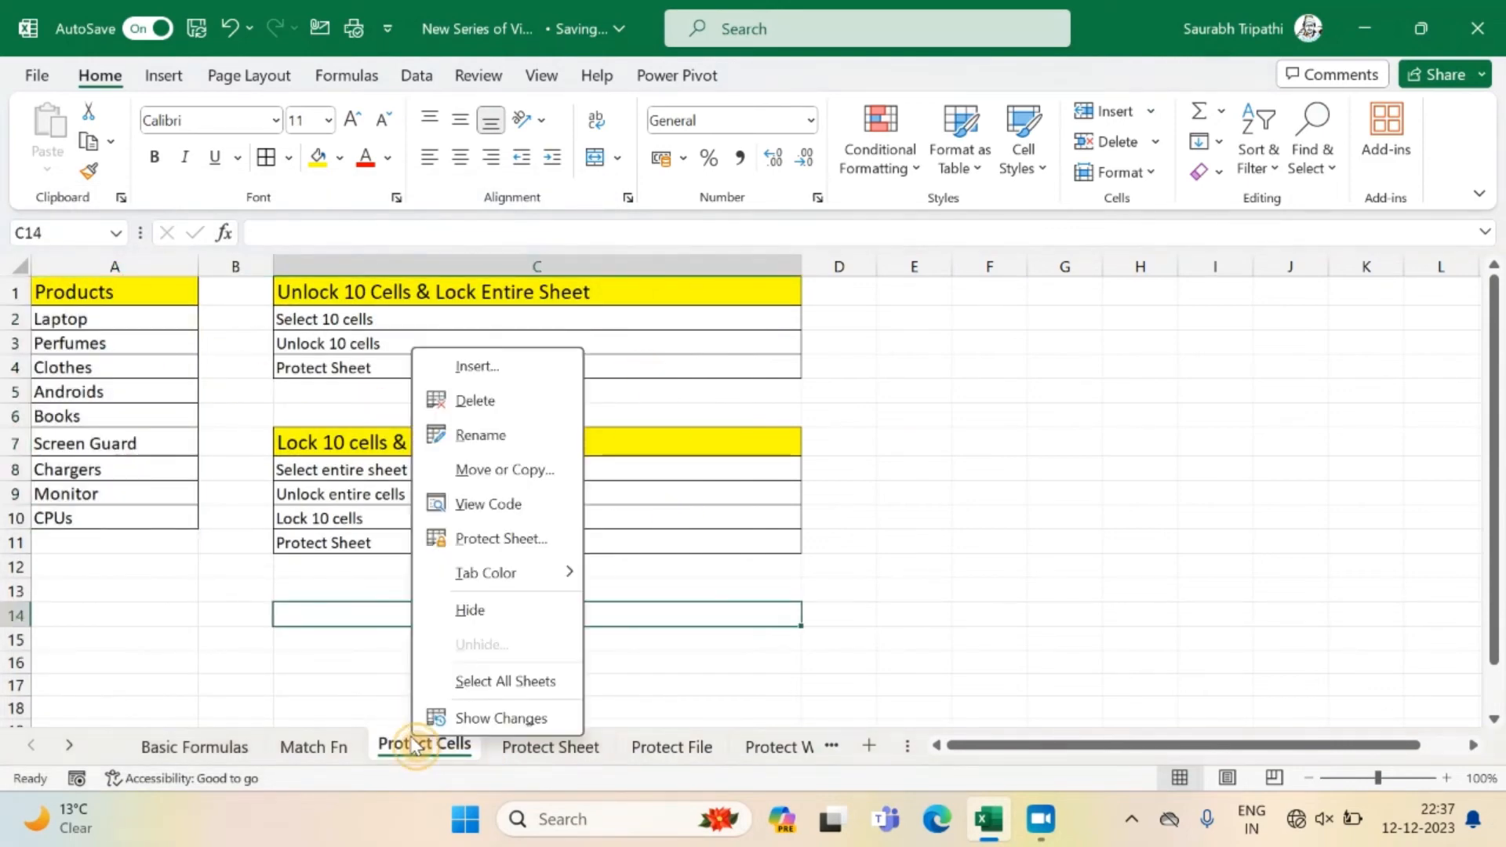
click(493, 537)
text(123)
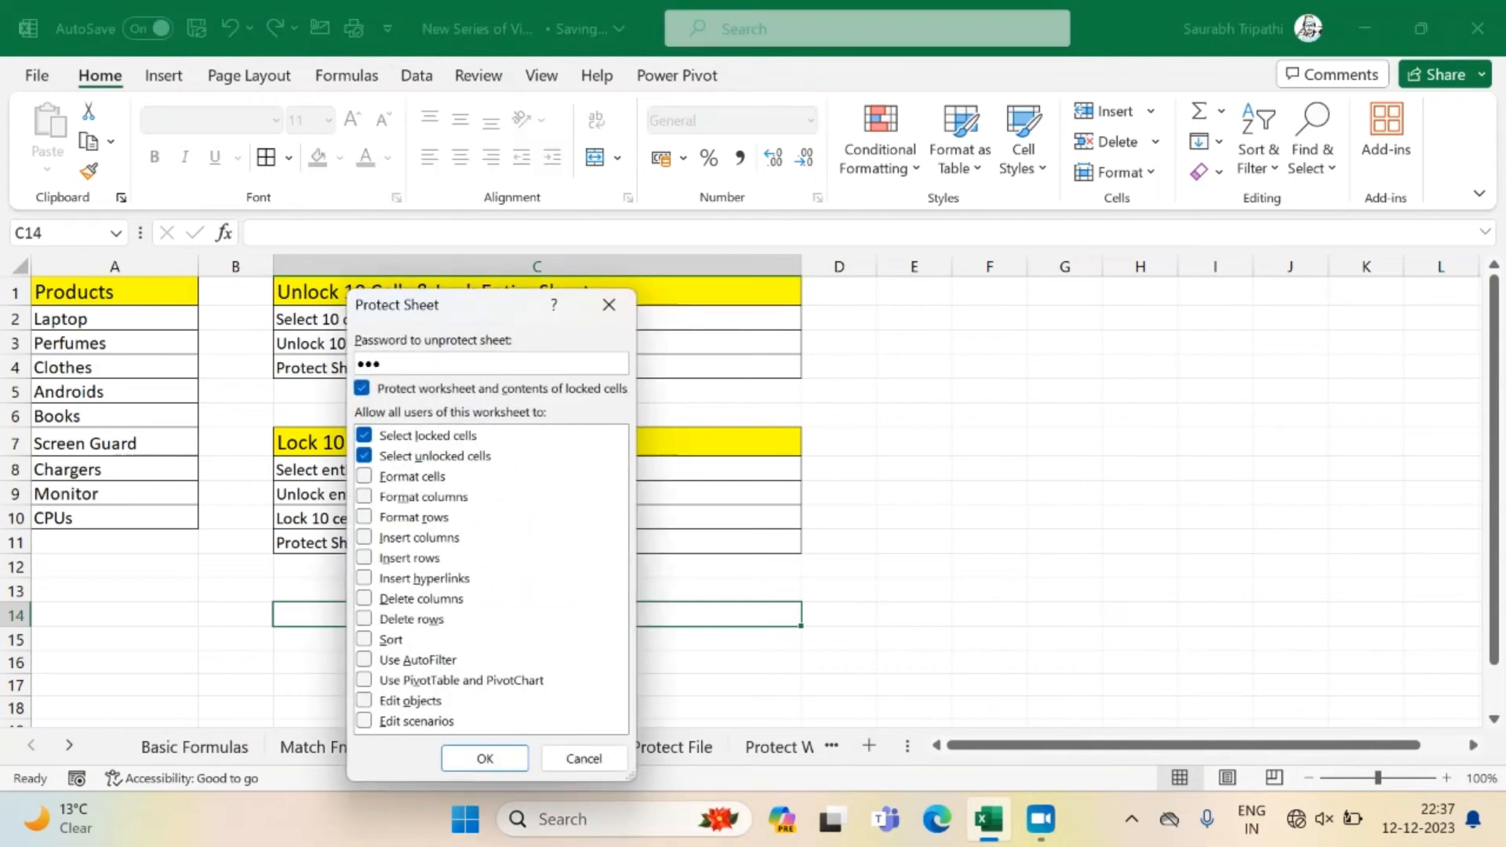
key(Return)
text(1)
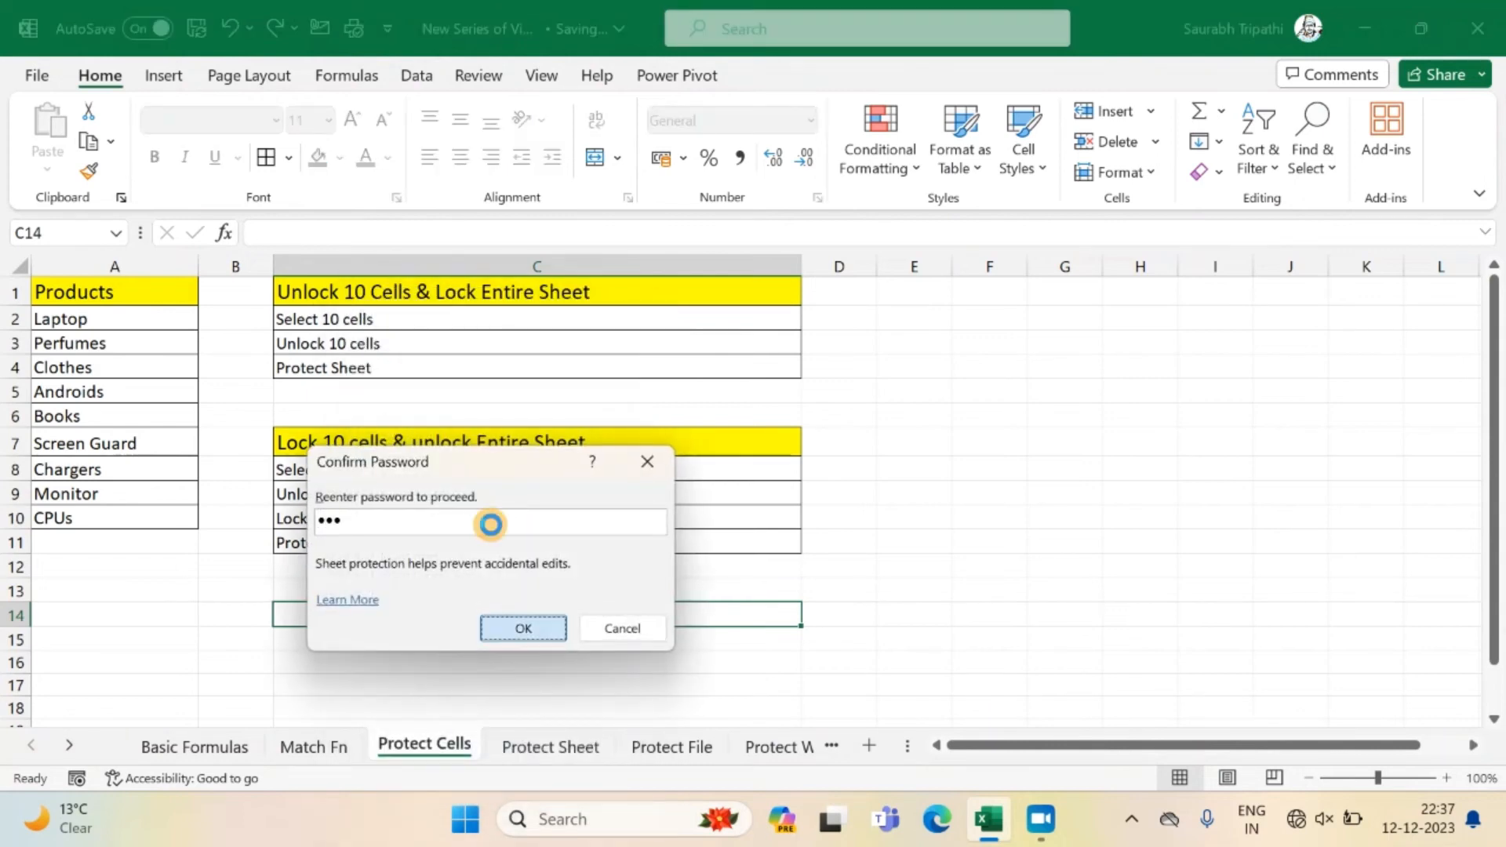
key(Return)
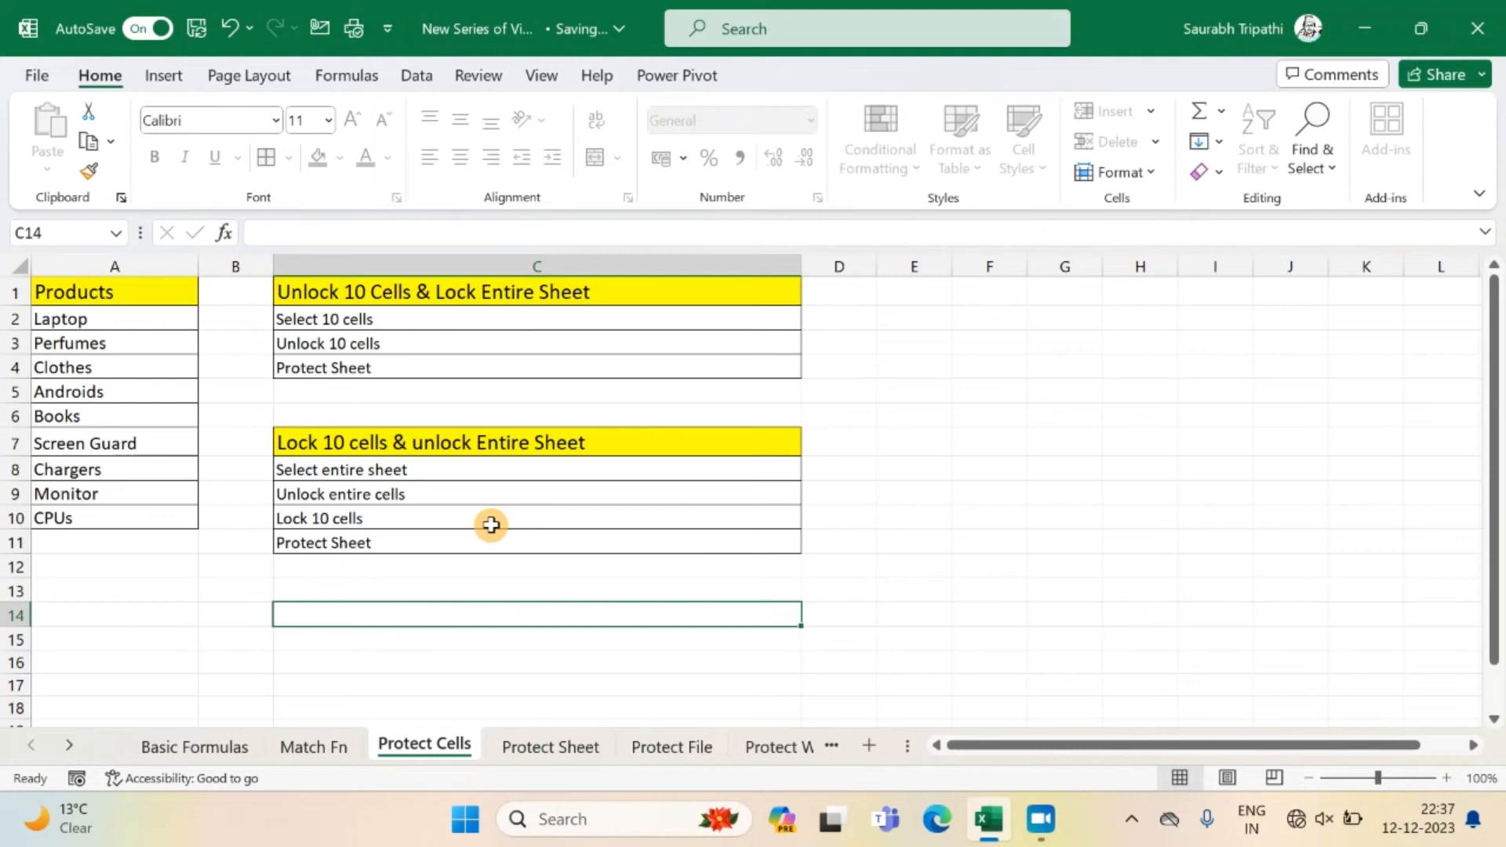
scroll(491, 525, down, 1)
scroll(491, 525, up, 1)
click(562, 376)
key(Down)
key(Down)
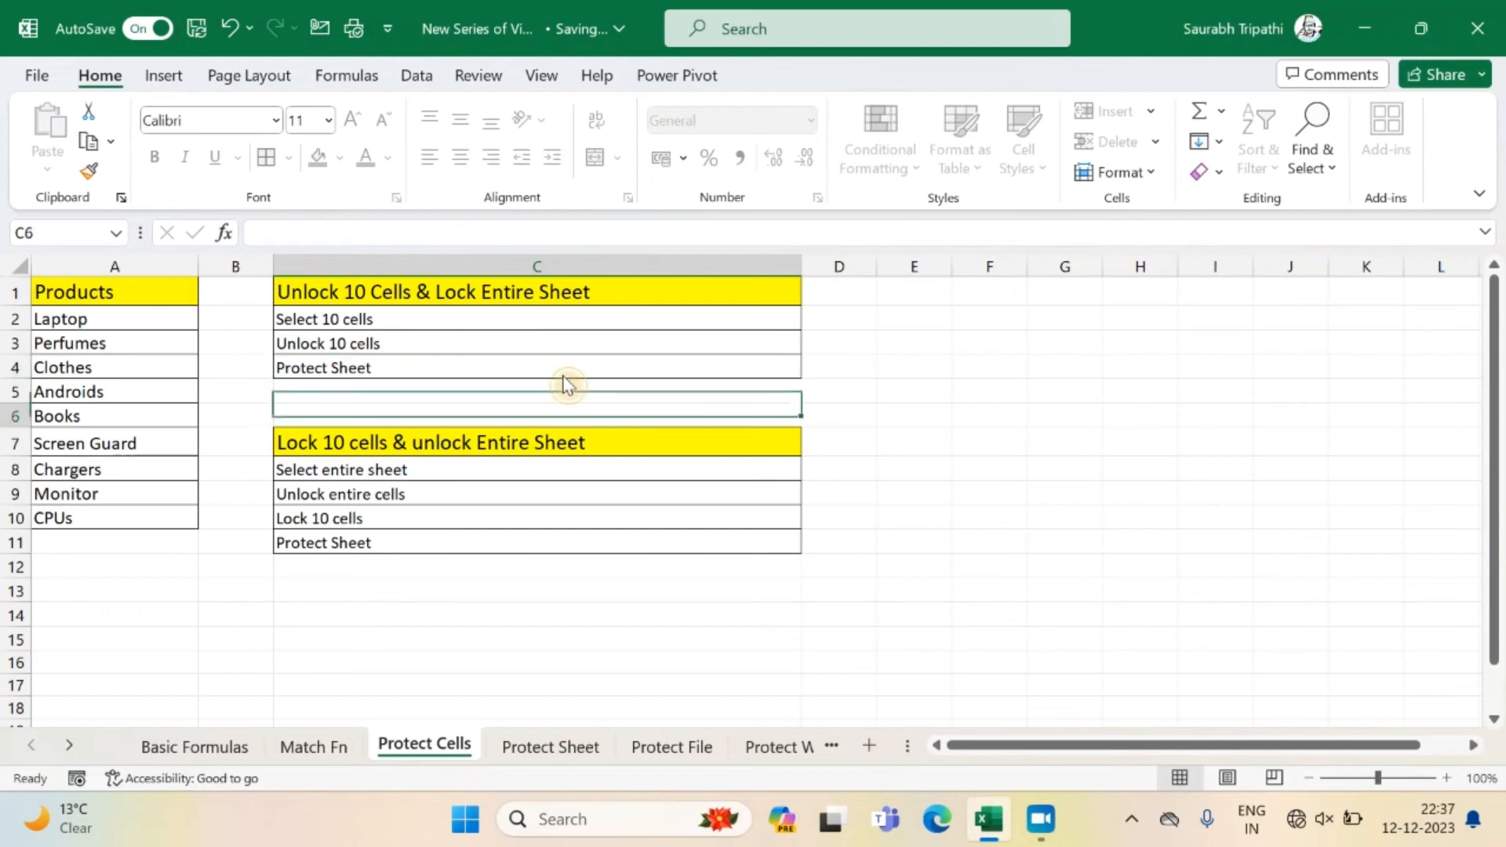
Test editing outside the product list by opening cell C3 for editing and entering 122 in cell C15.
double_click(577, 343)
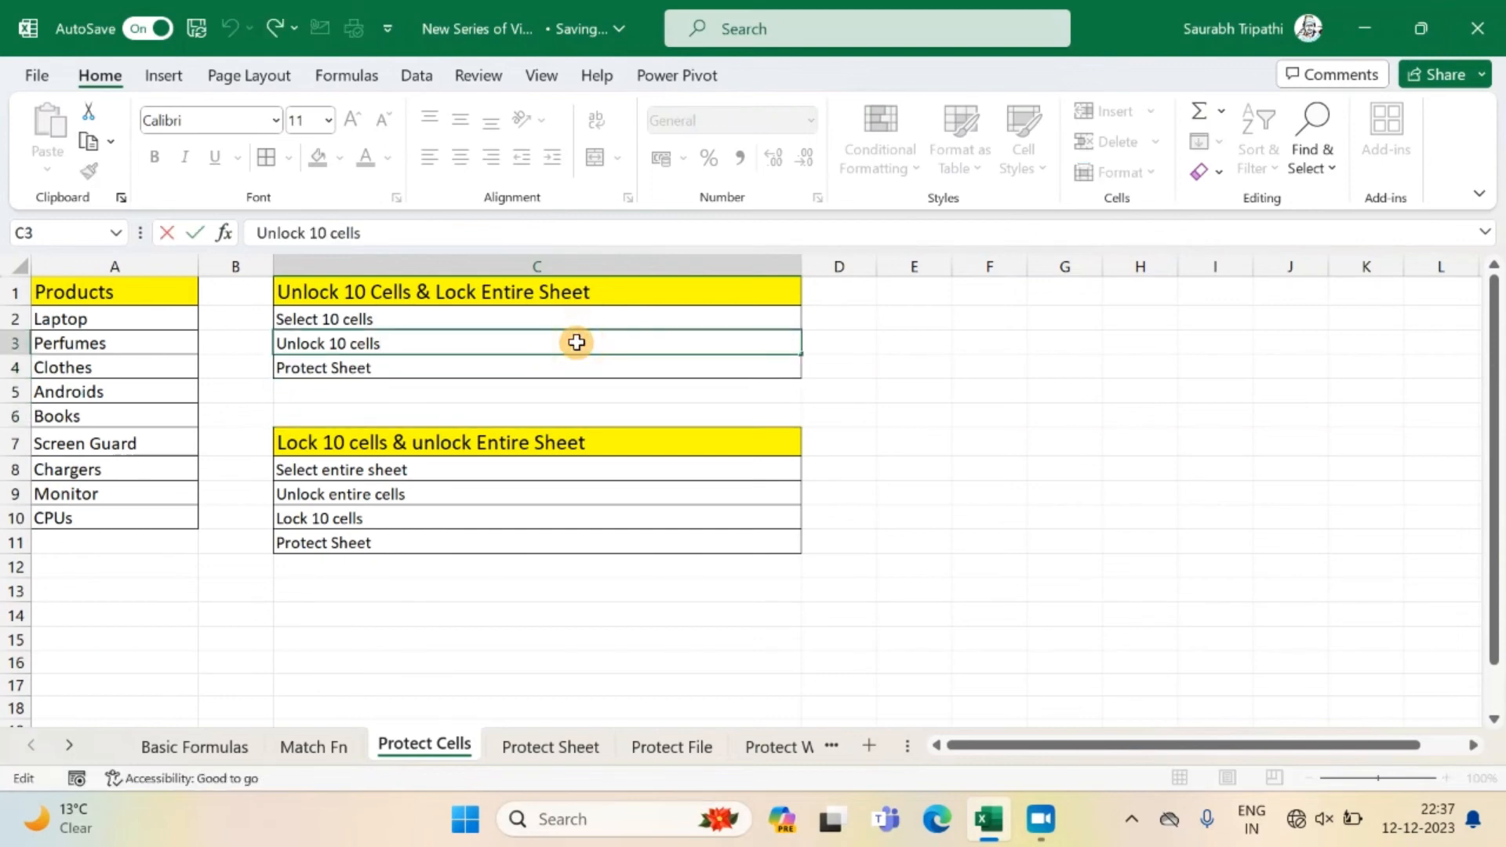
text(12)
click(557, 632)
text(122)
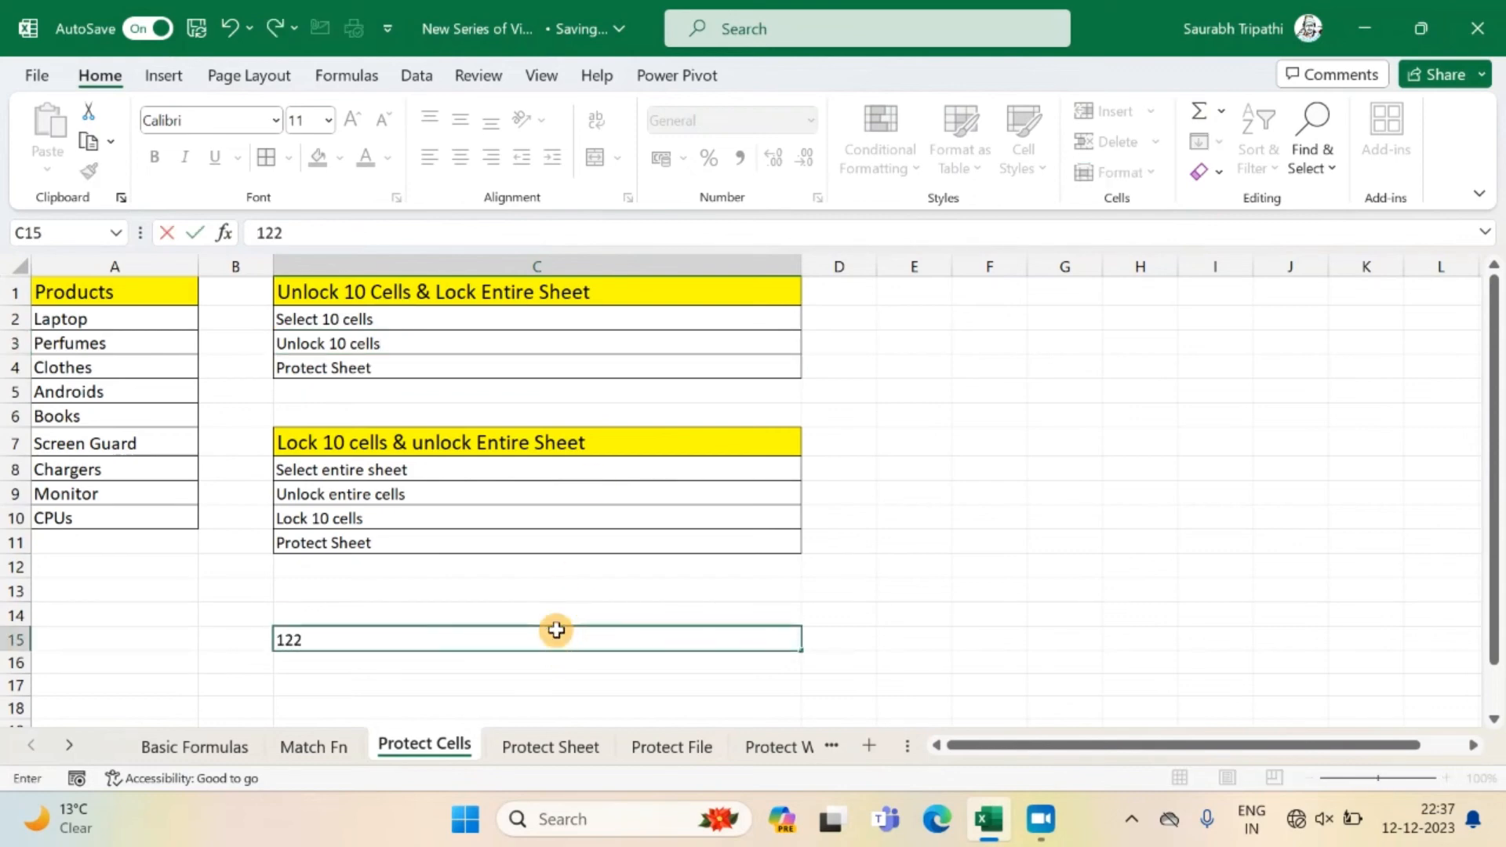
key(Return)
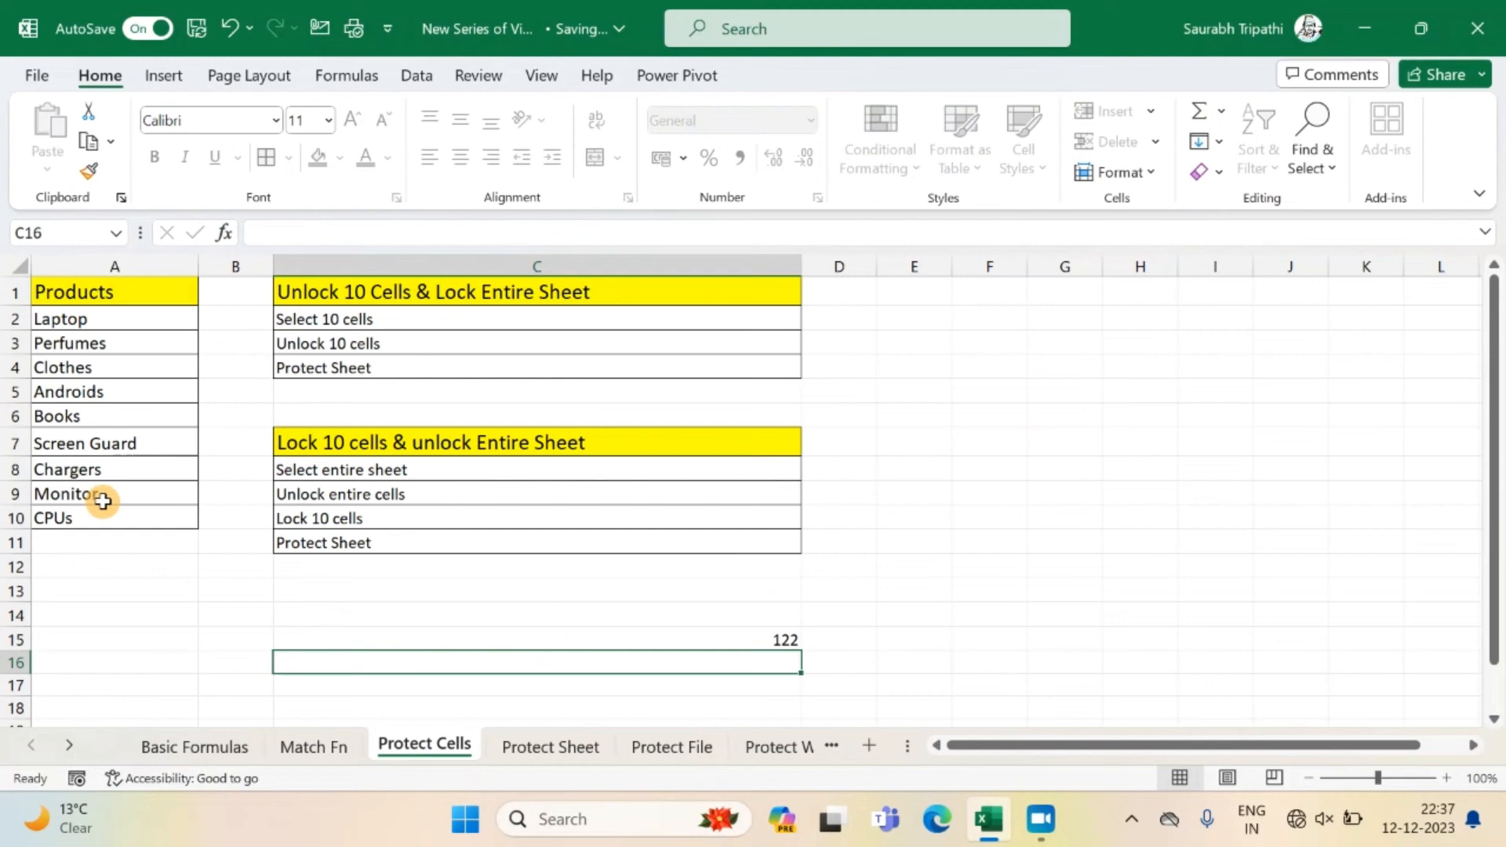
Try to edit the locked product cells Clothes, Monitor and Laptop in column A, dismissing each alert.
double_click(125, 373)
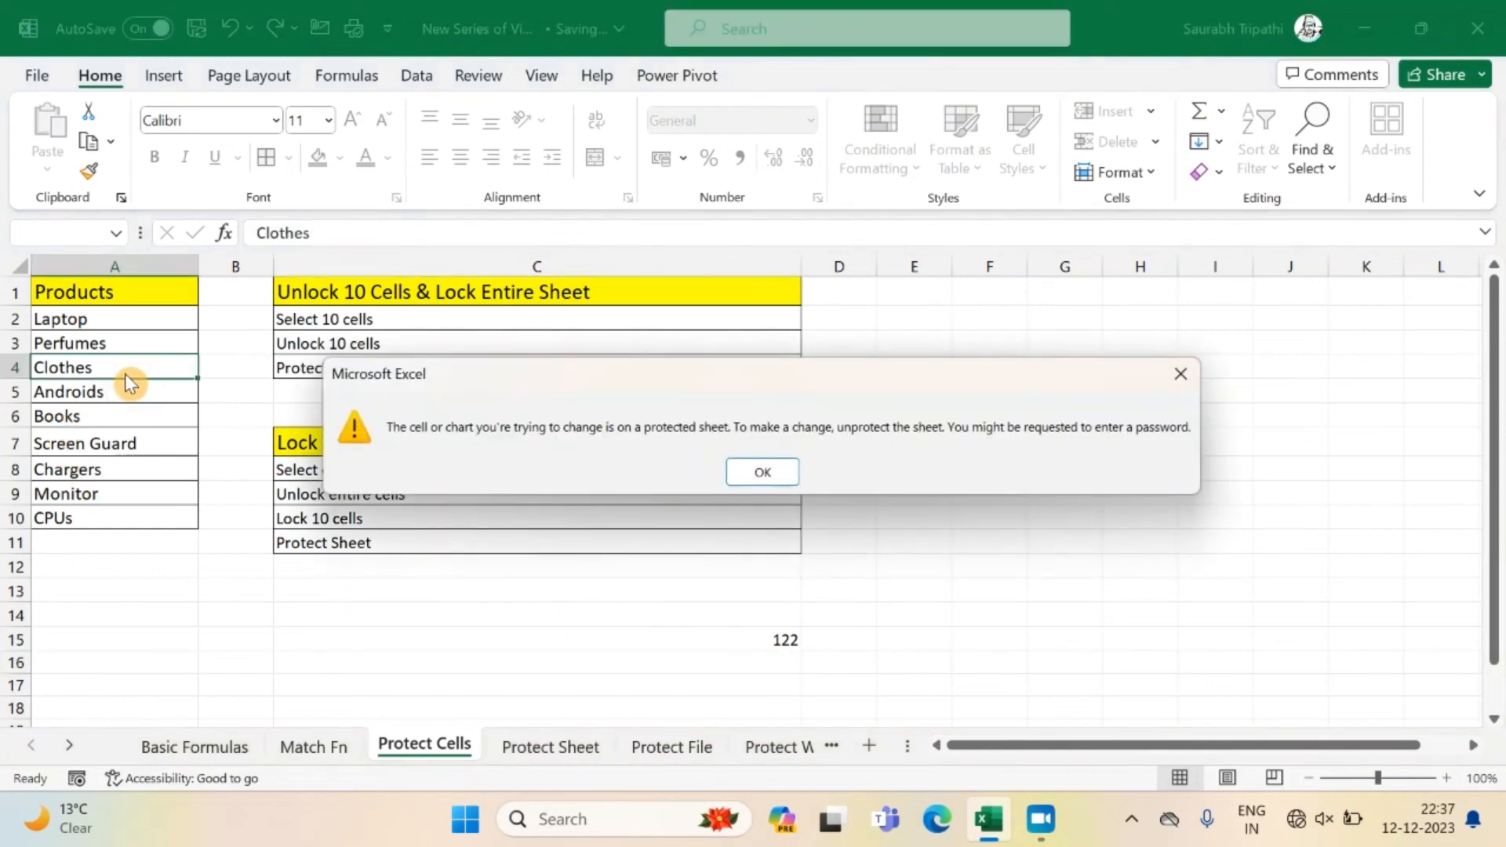
click(735, 471)
double_click(144, 495)
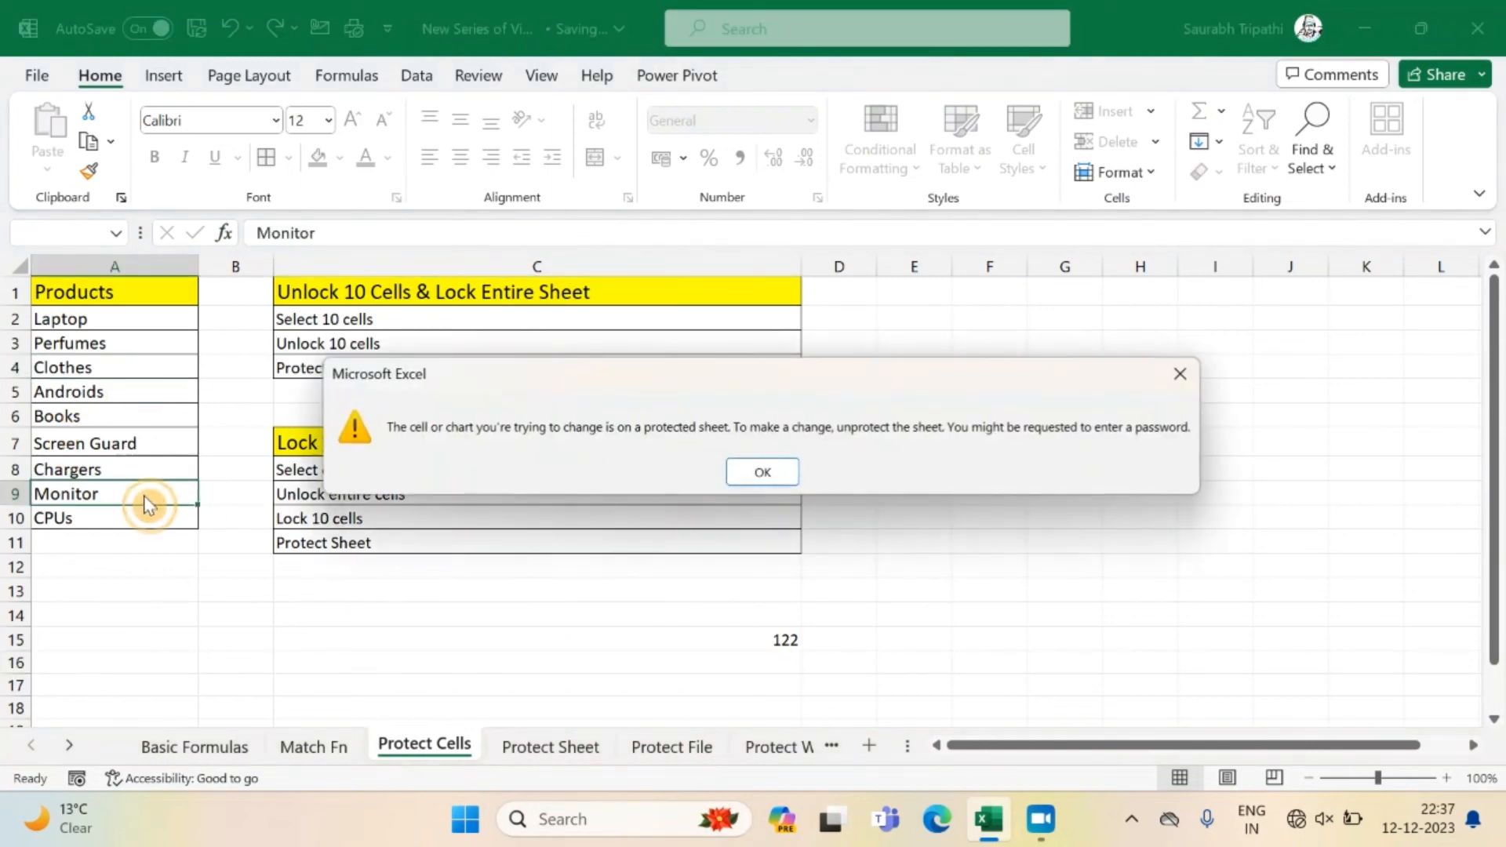
click(773, 478)
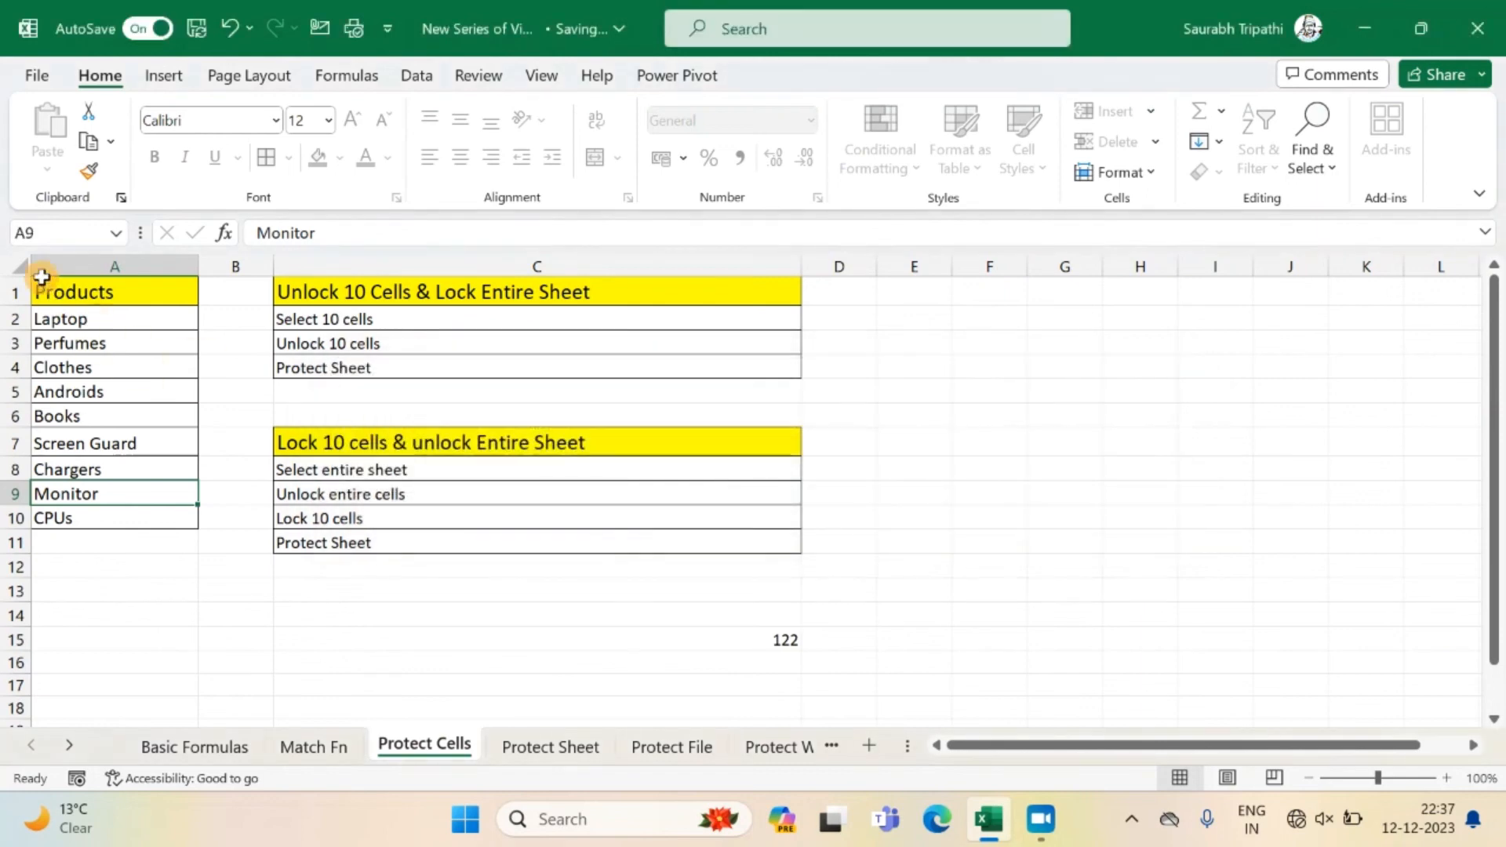
double_click(78, 319)
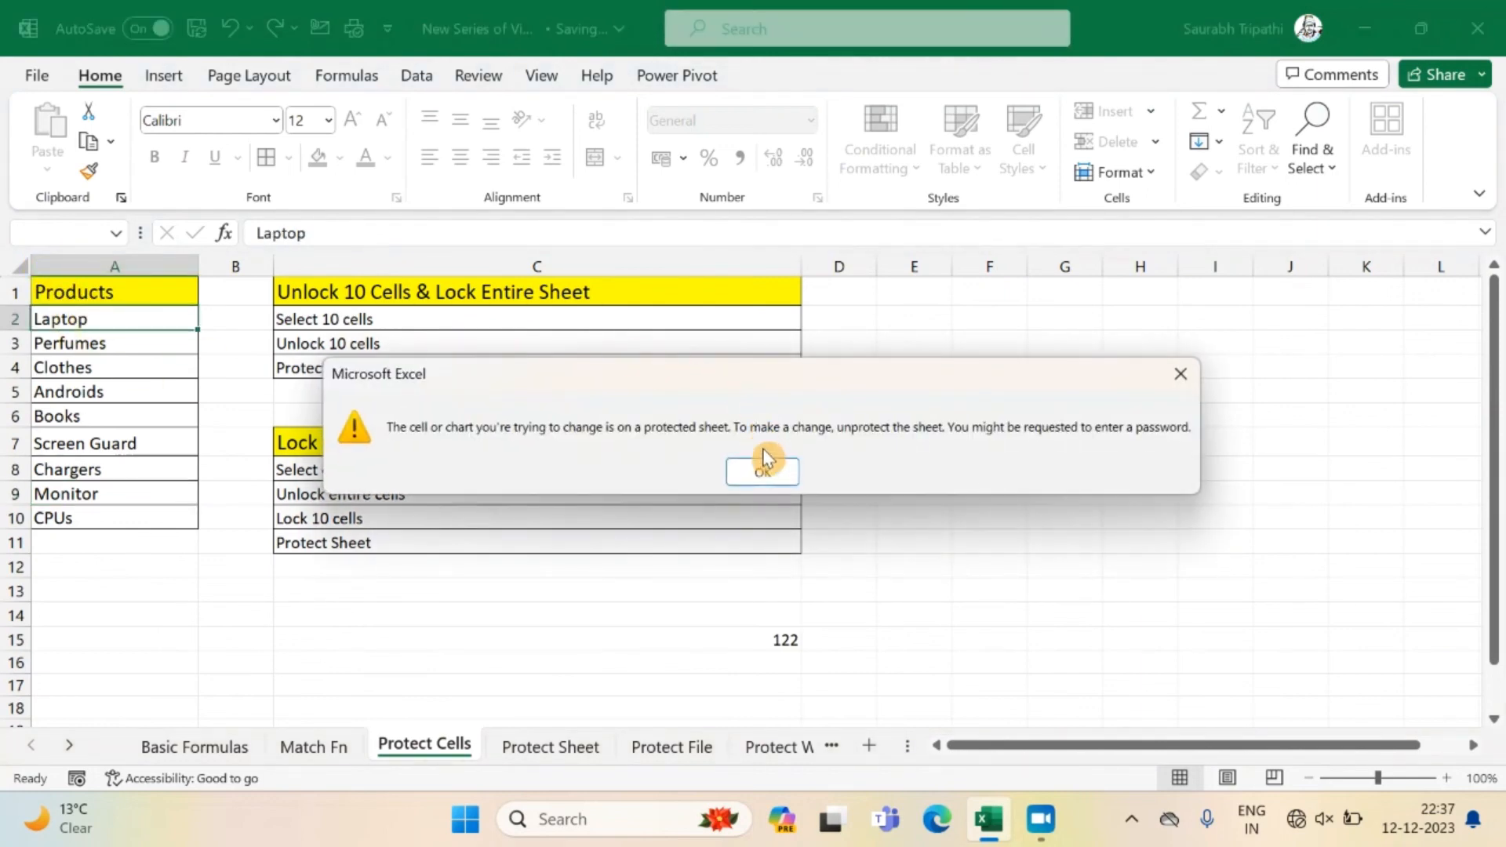
click(766, 469)
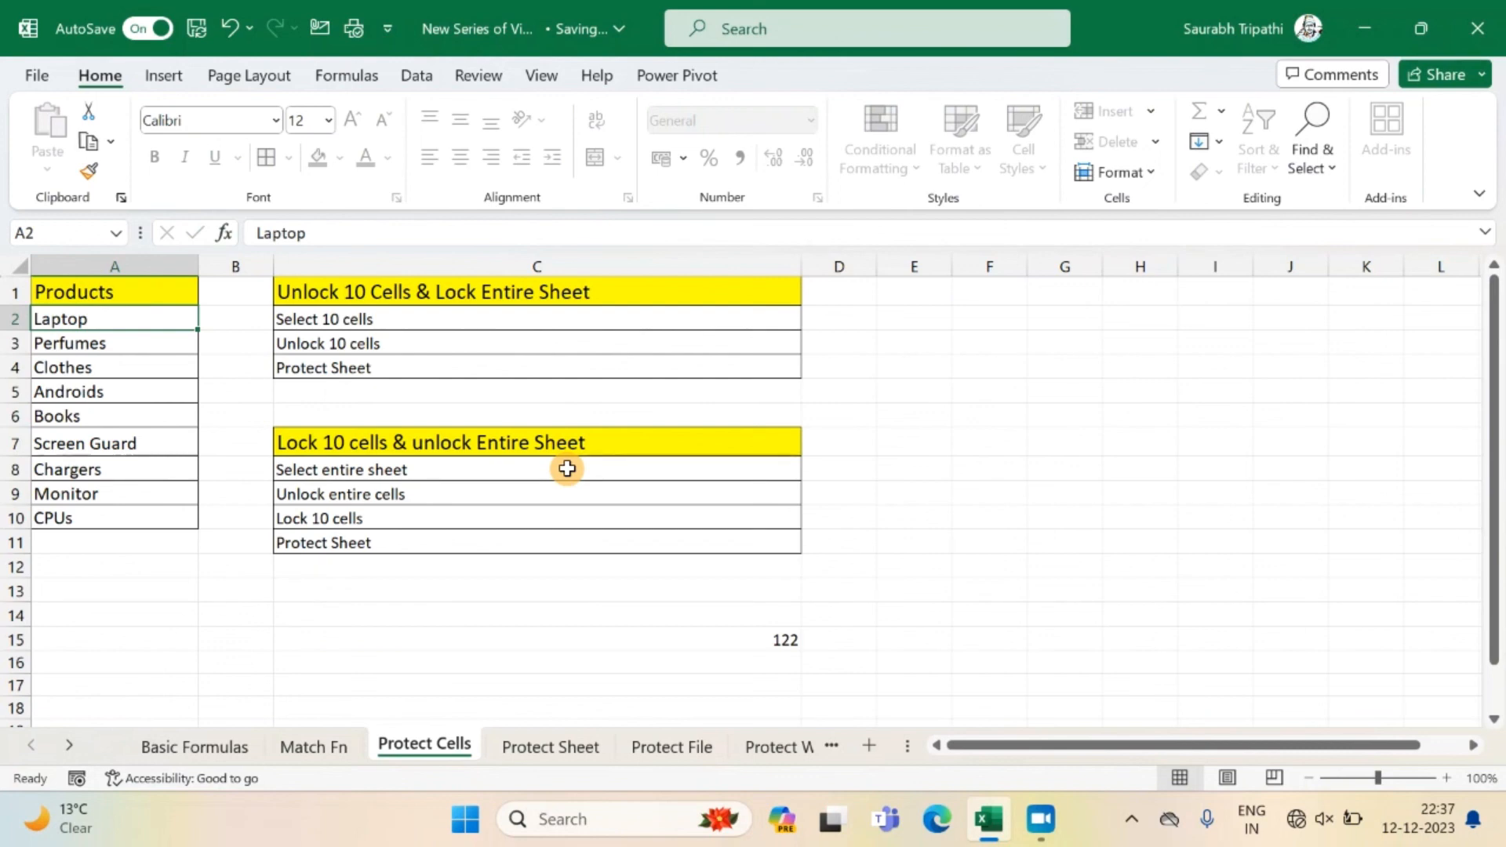
Enter test text starting with "ow" in cell B2, beside the Laptop entry.
click(250, 324)
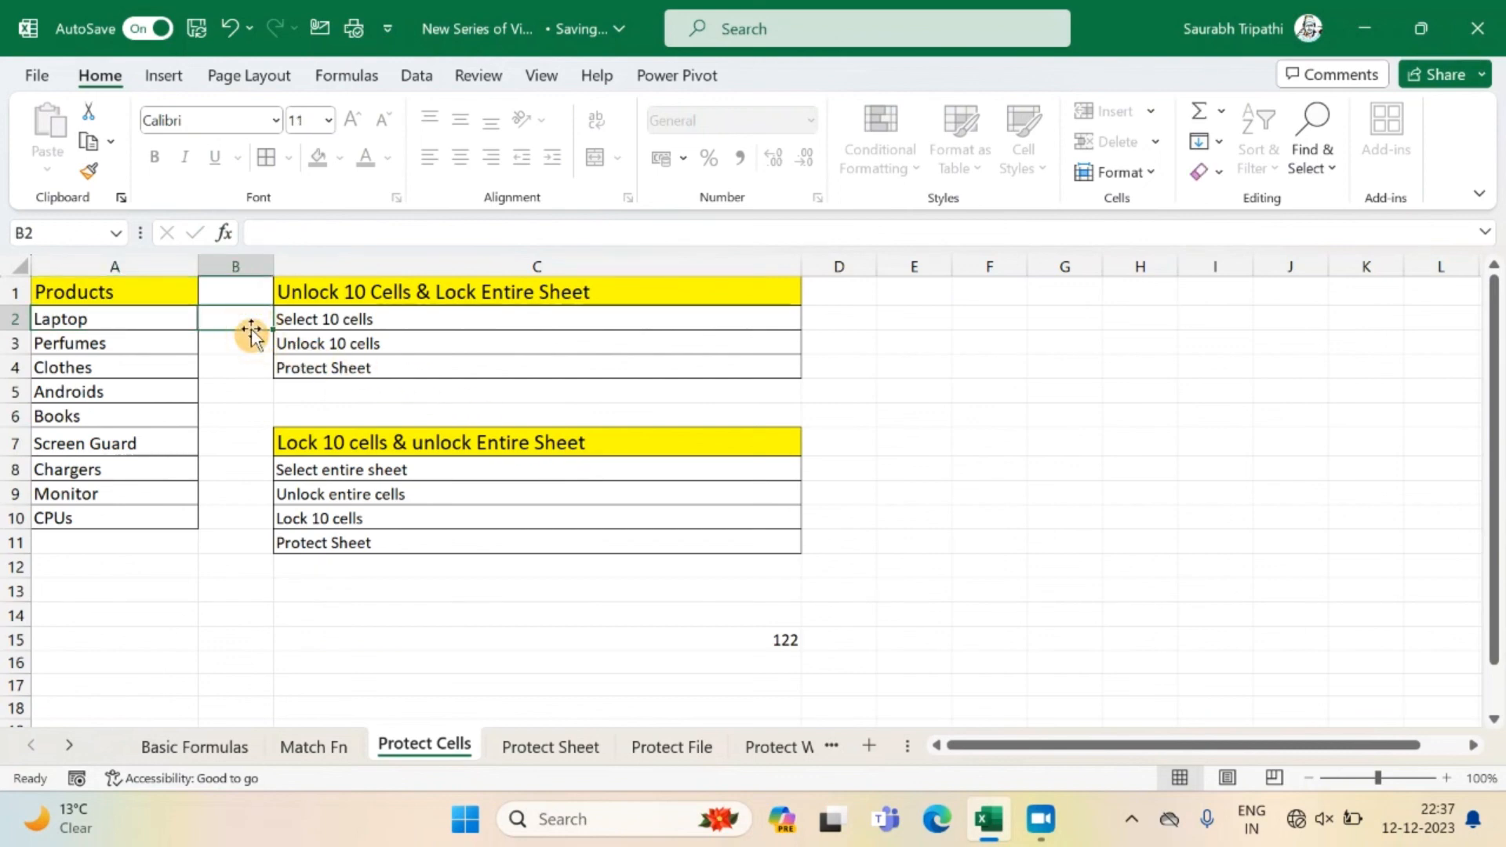
text(ow)
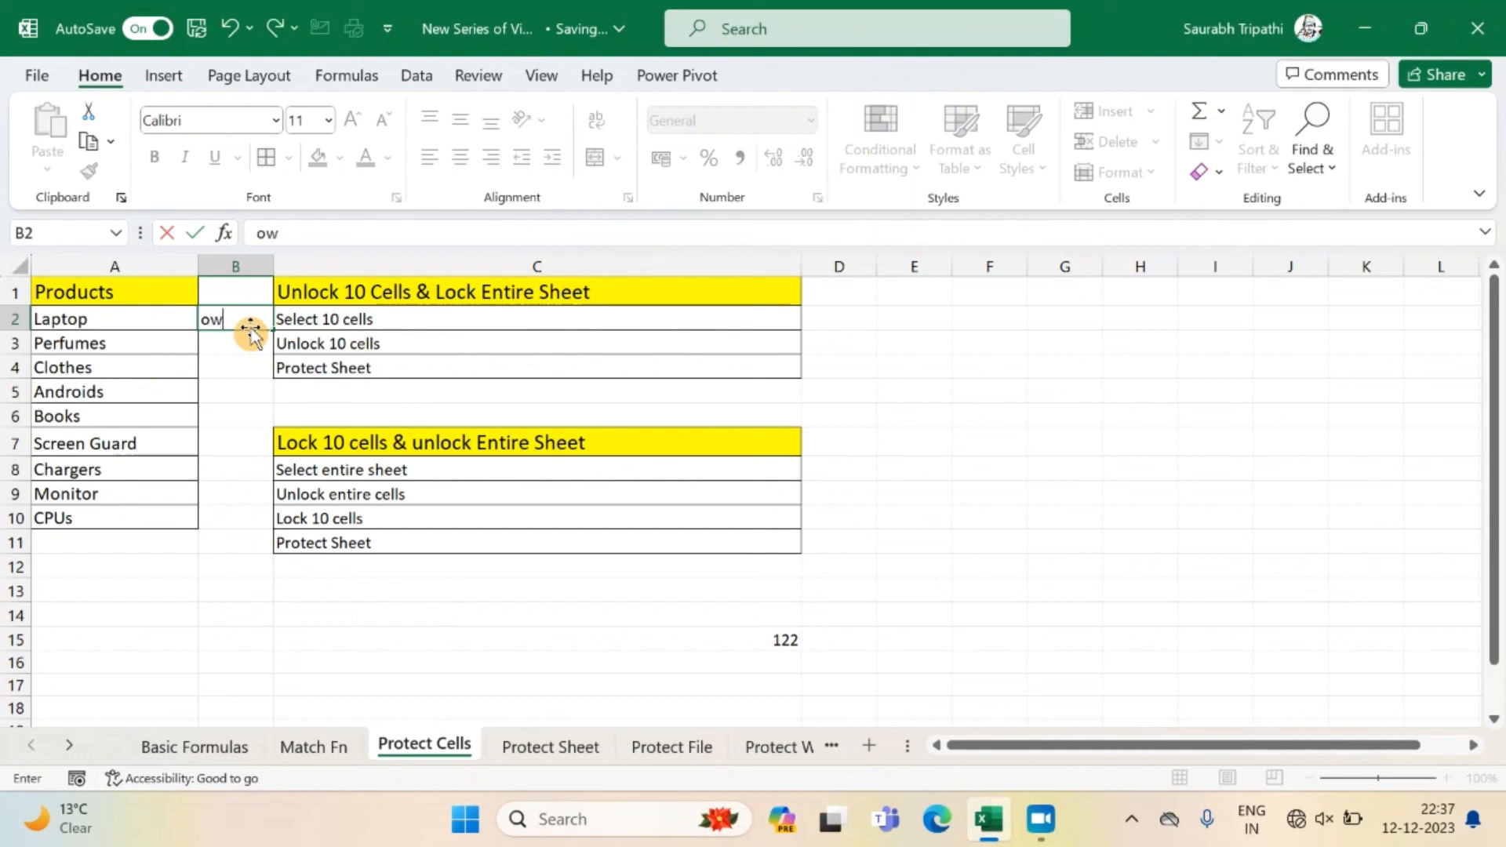